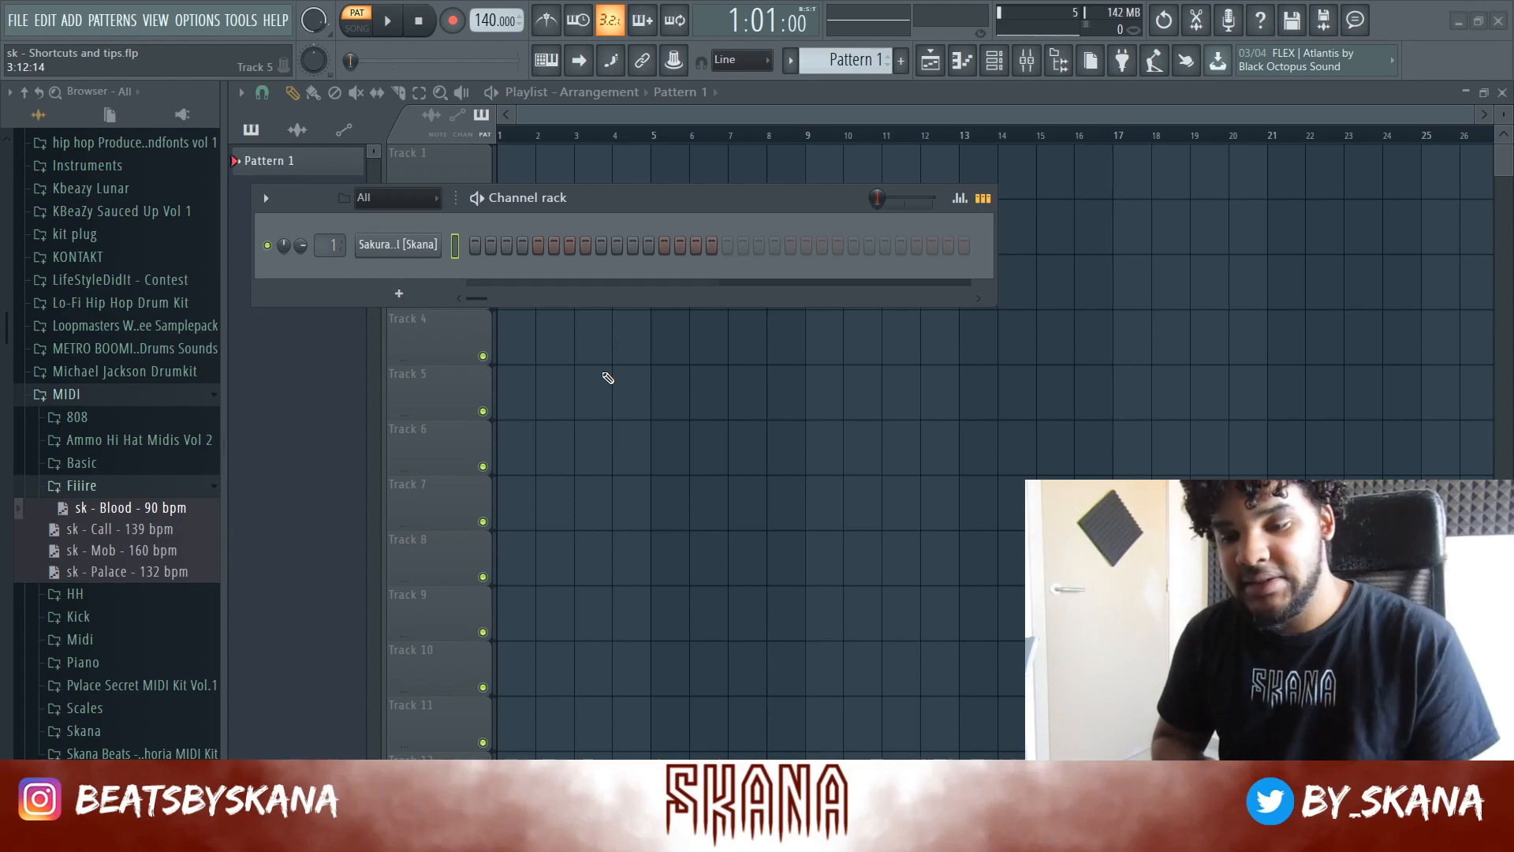
# Move the channel rack further over the playlist and enable typing-keyboard note input
pyautogui.moveTo(505, 198); pyautogui.dragTo(583, 205)
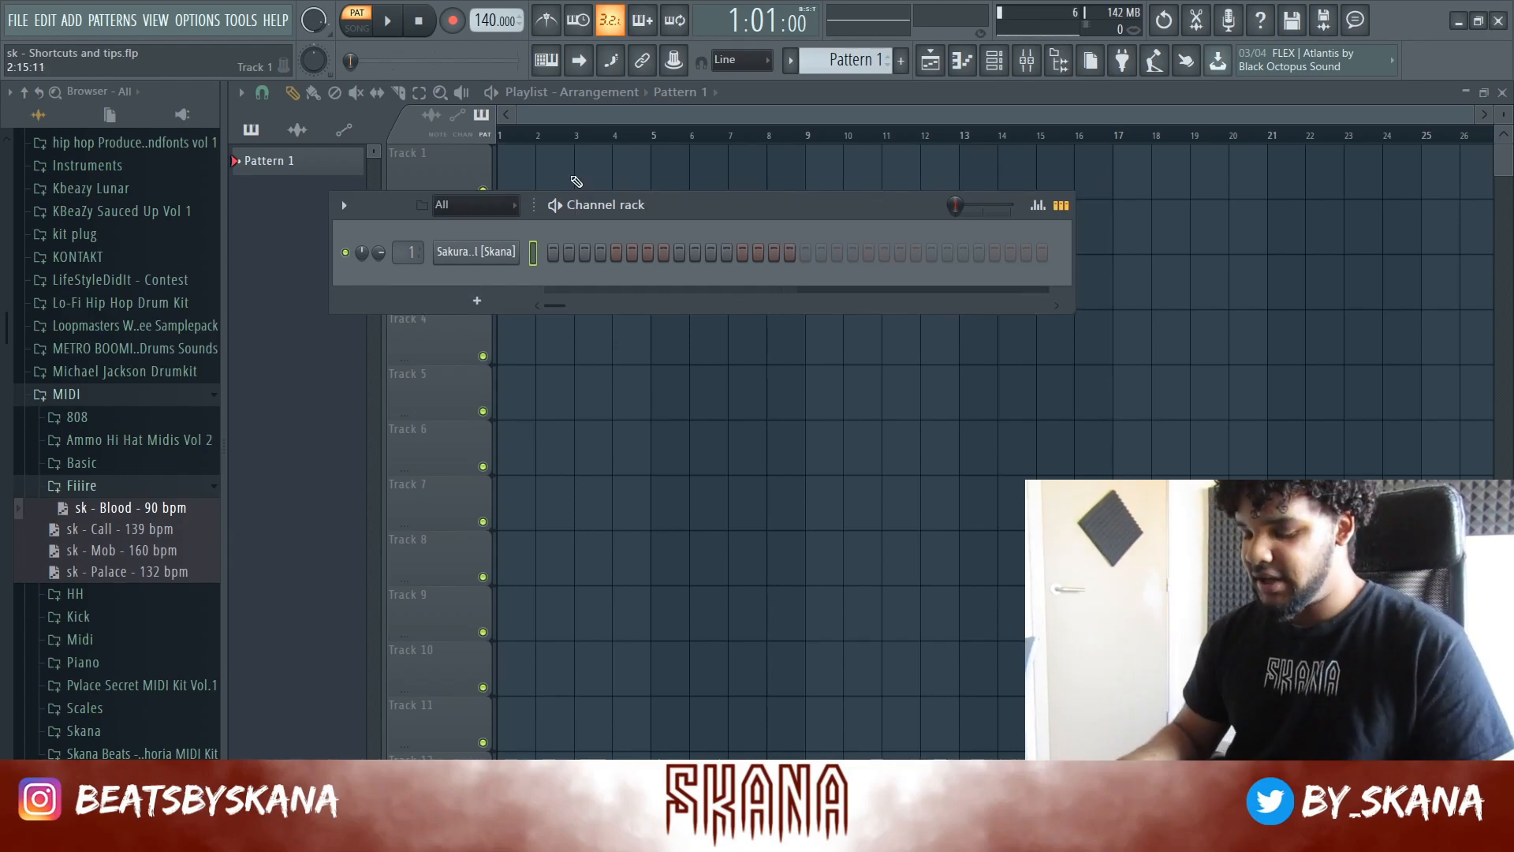
pyautogui.click(547, 63)
pyautogui.press('q')
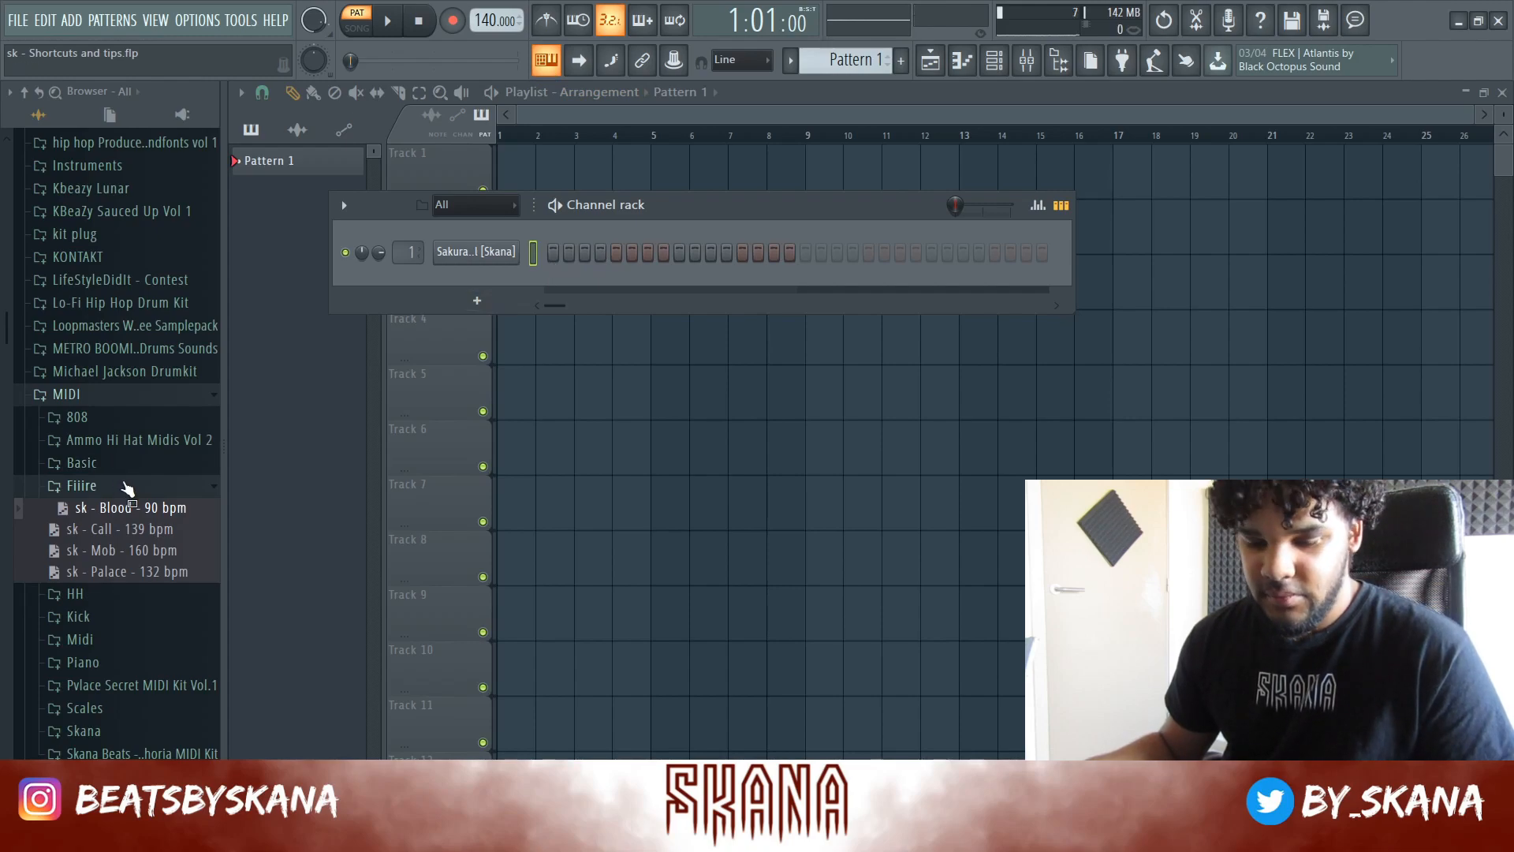
# Load the MIDI file "sk - Mob - 160 bpm" onto the Sakura Bell channel and hide the browser to widen the piano roll
pyautogui.moveTo(130, 549); pyautogui.dragTo(513, 252)
pyautogui.click(734, 262)
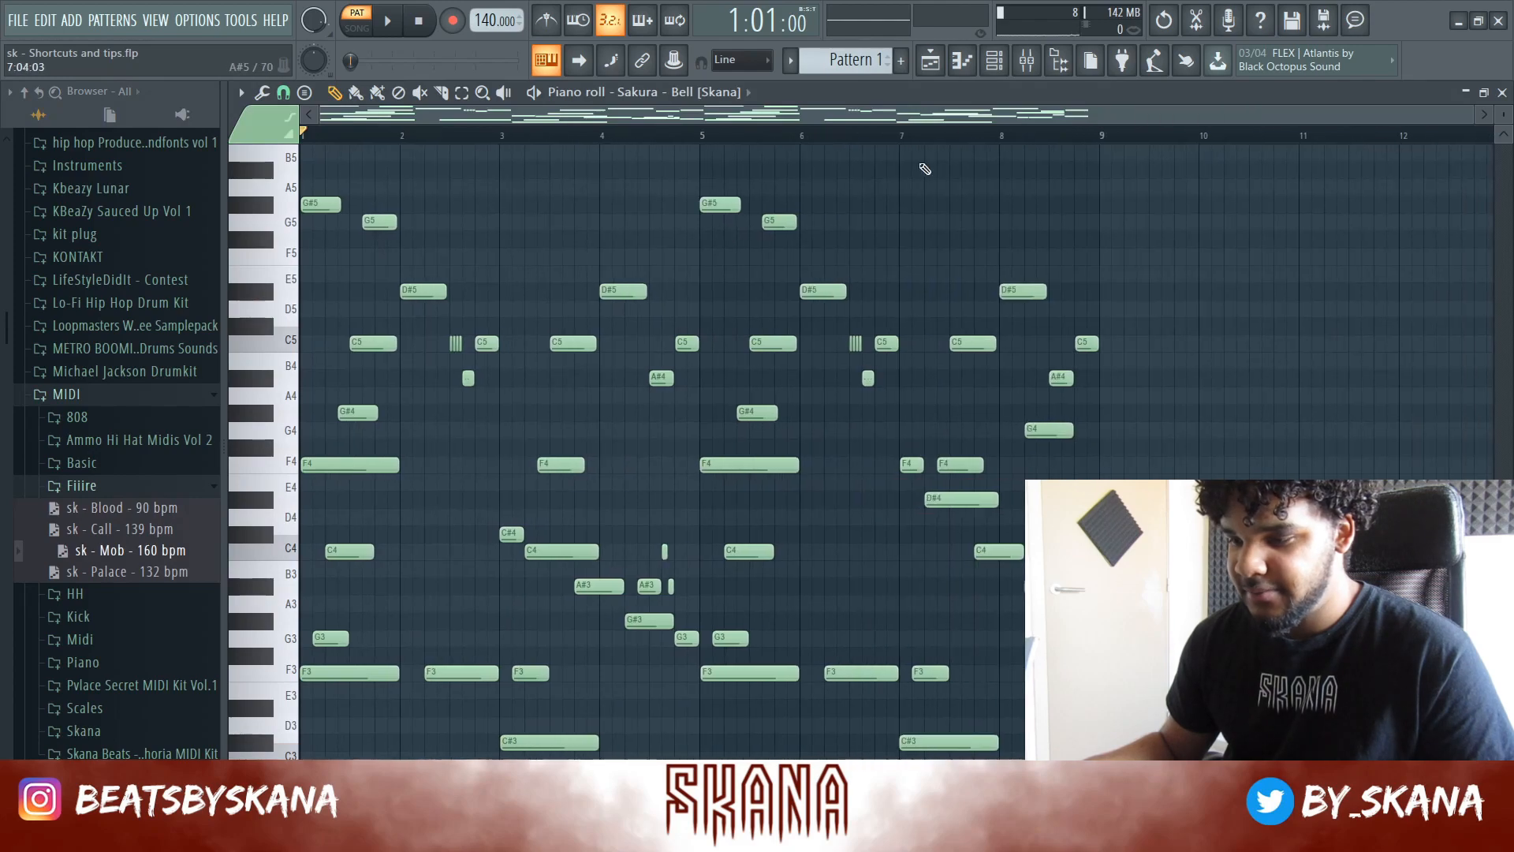
pyautogui.click(1061, 63)
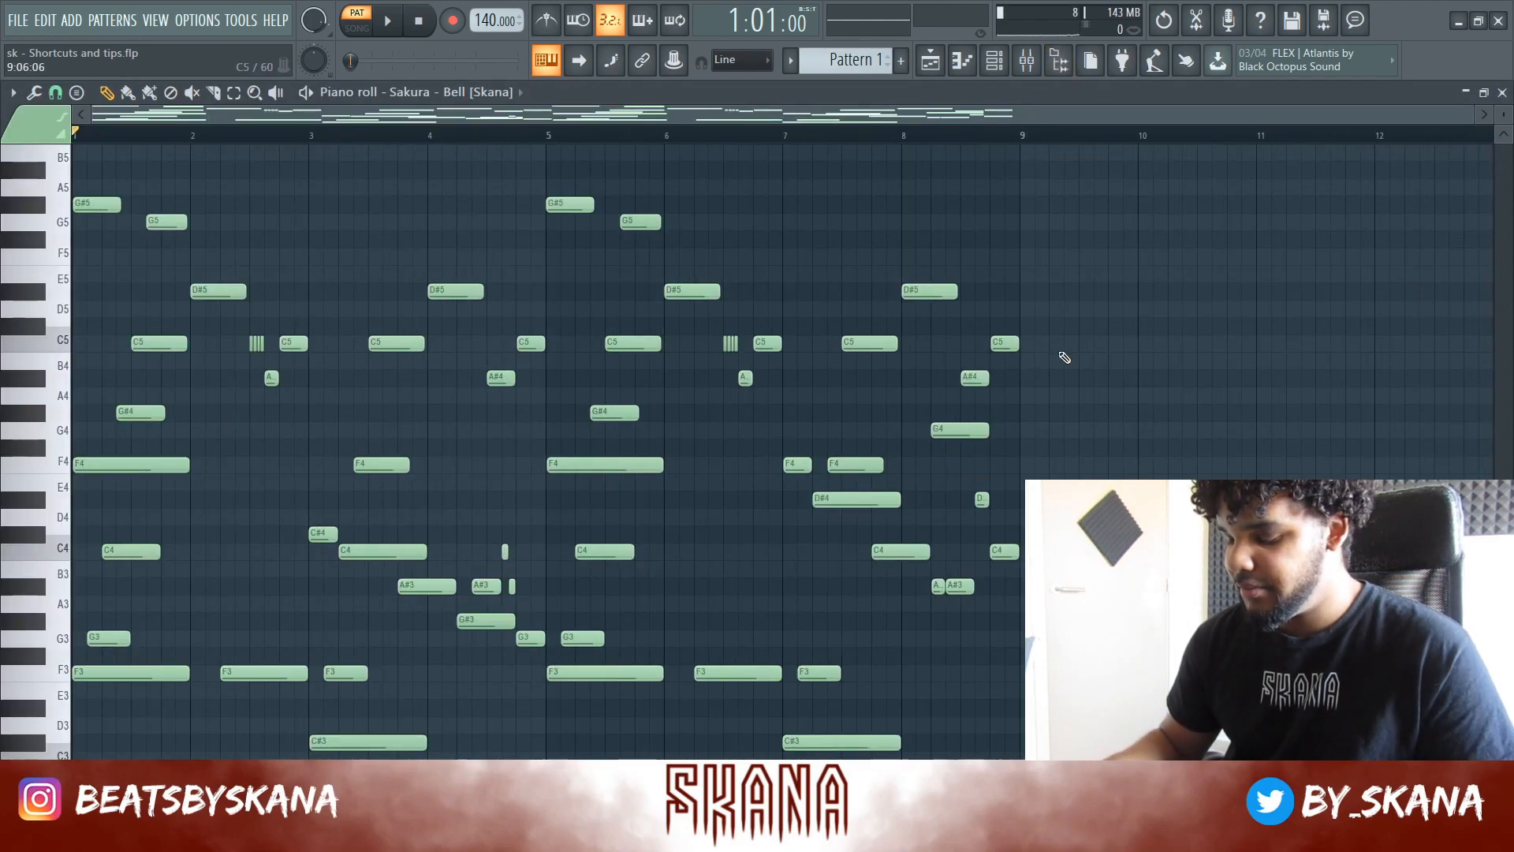
# Play the imported Sakura Bell melody through to bar 8 and stop playback
pyautogui.press('space')
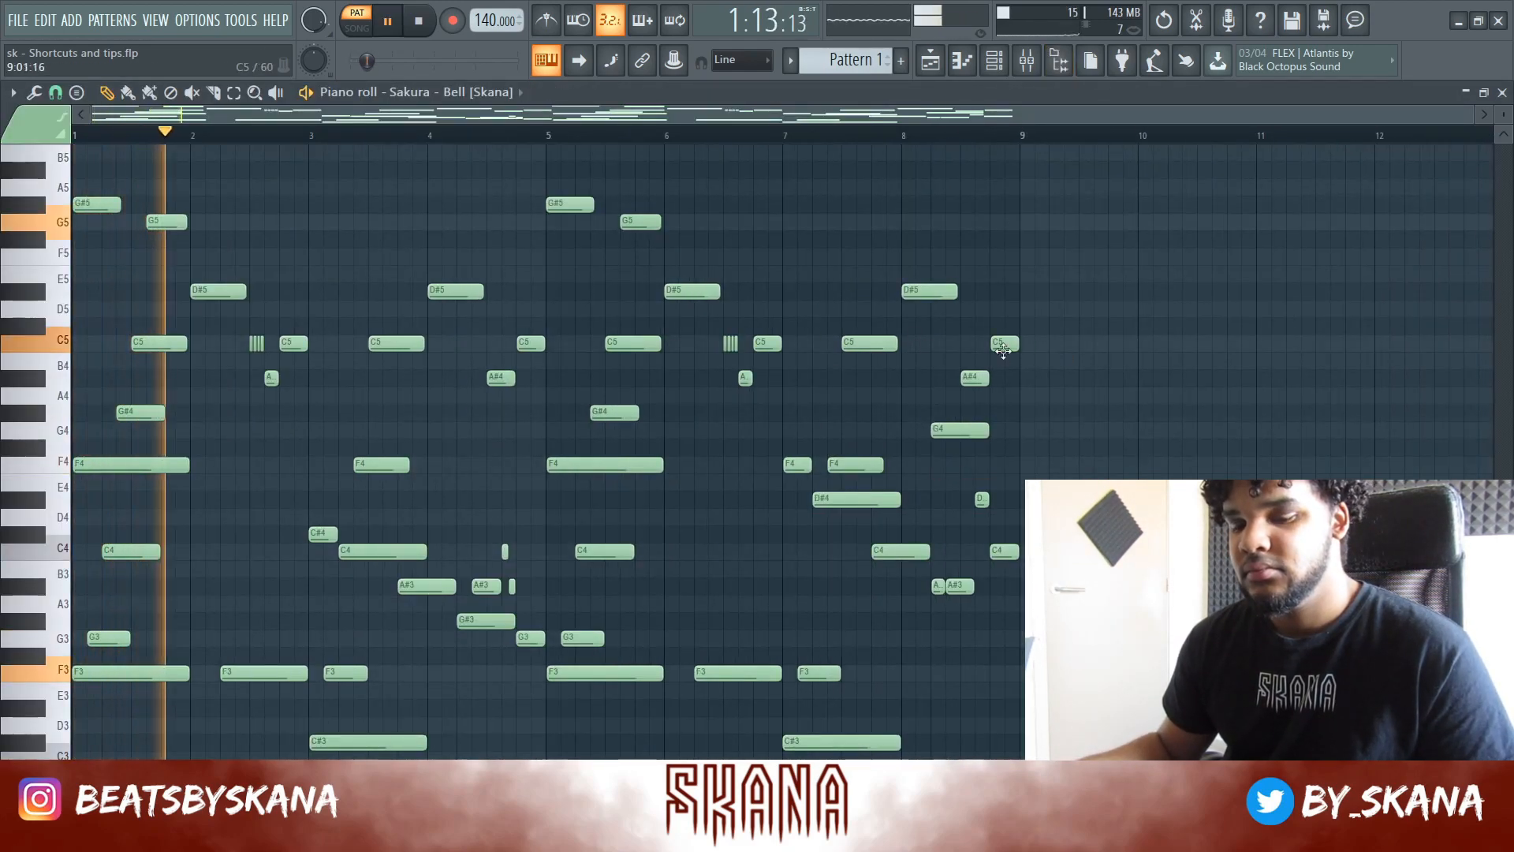
pyautogui.hotkey('ctrl', 's')
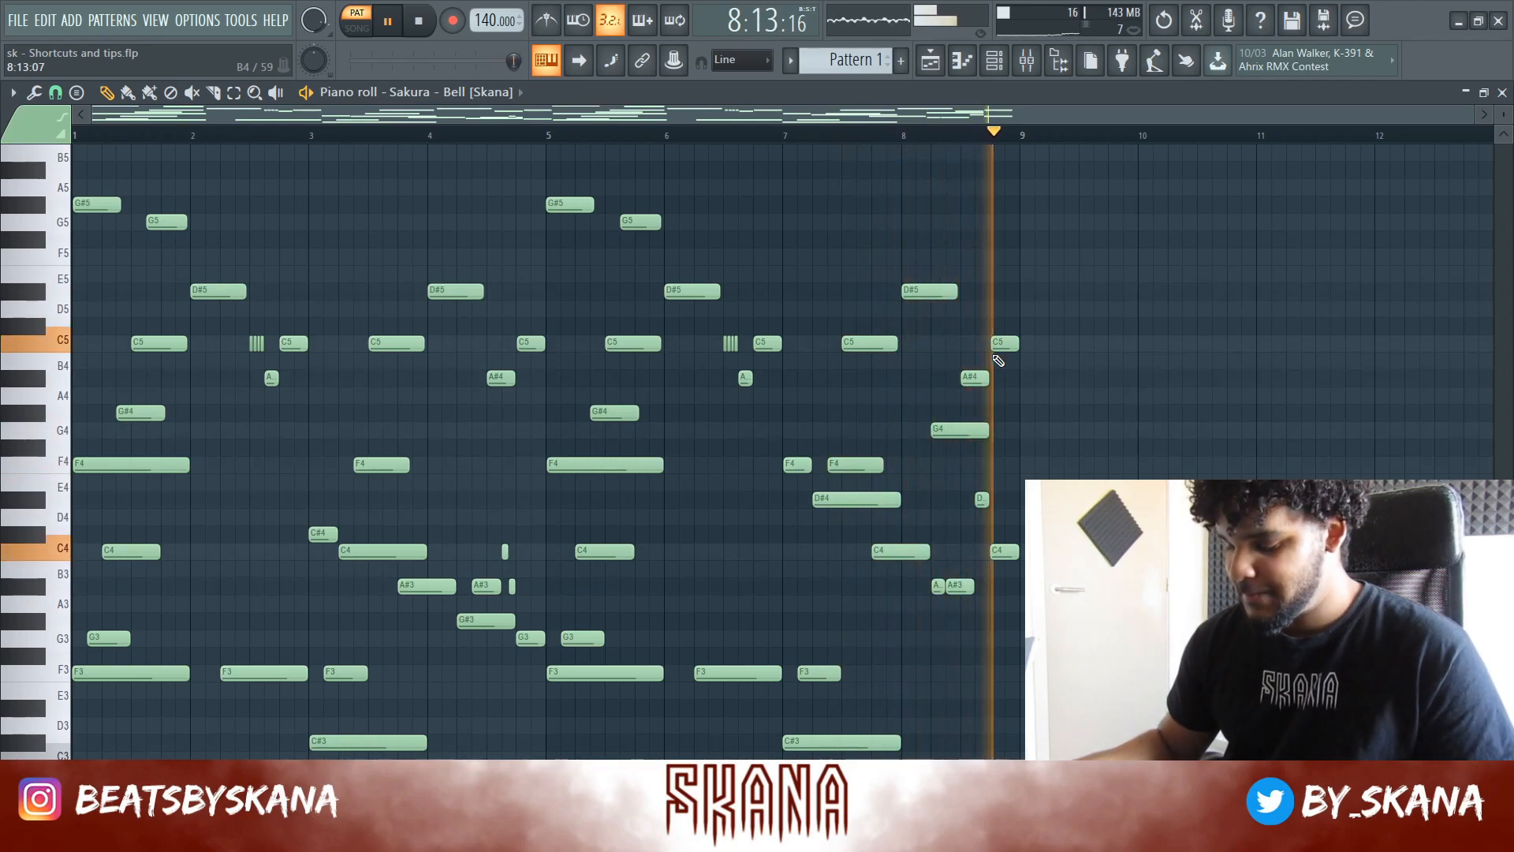
pyautogui.press('space')
pyautogui.scroll(2, 954, 363)
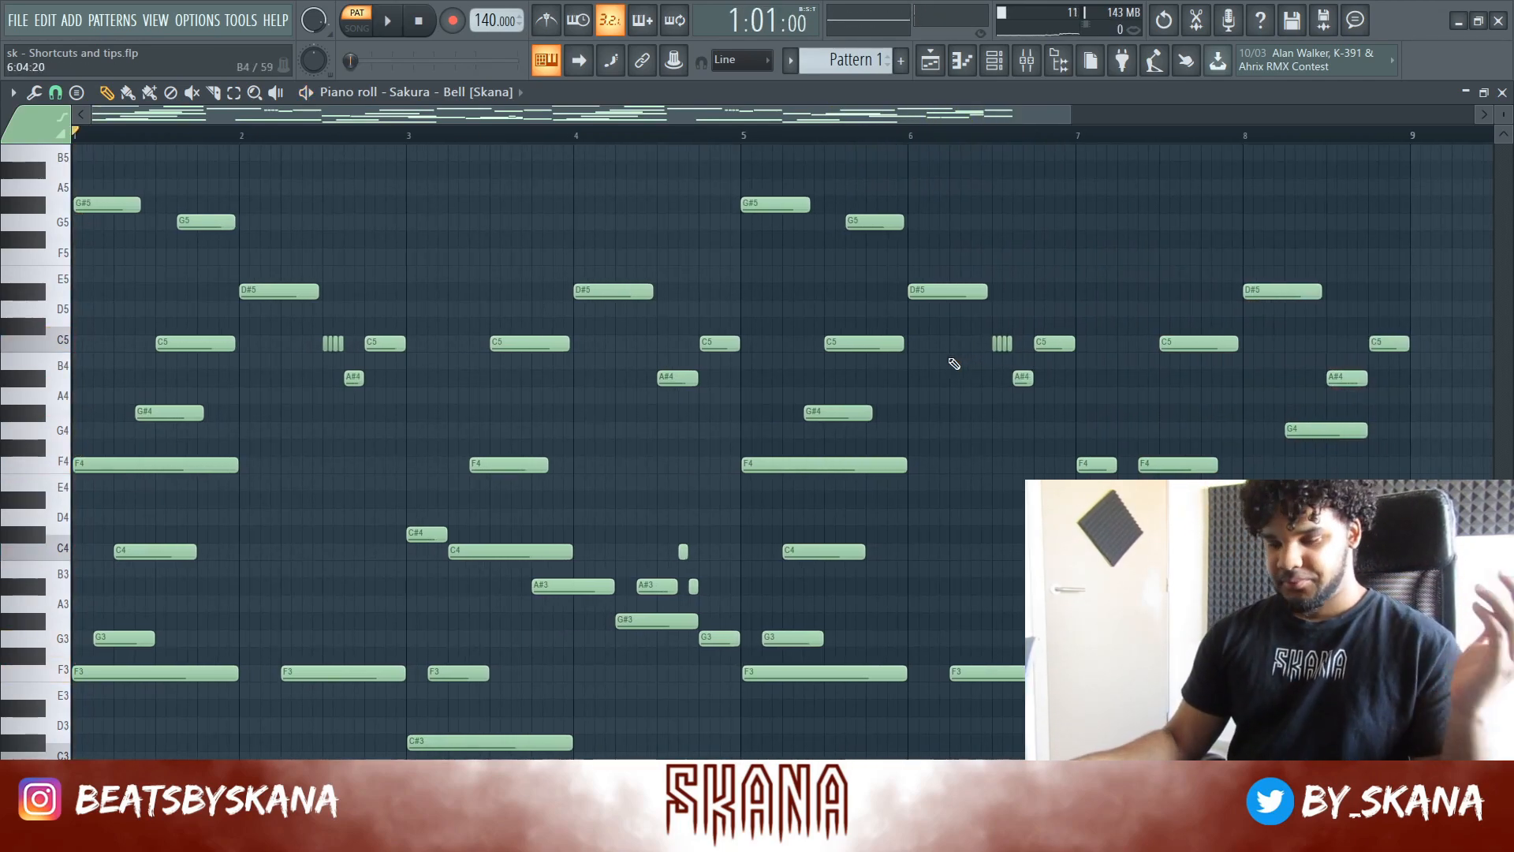
pyautogui.scroll(-2, 863, 374)
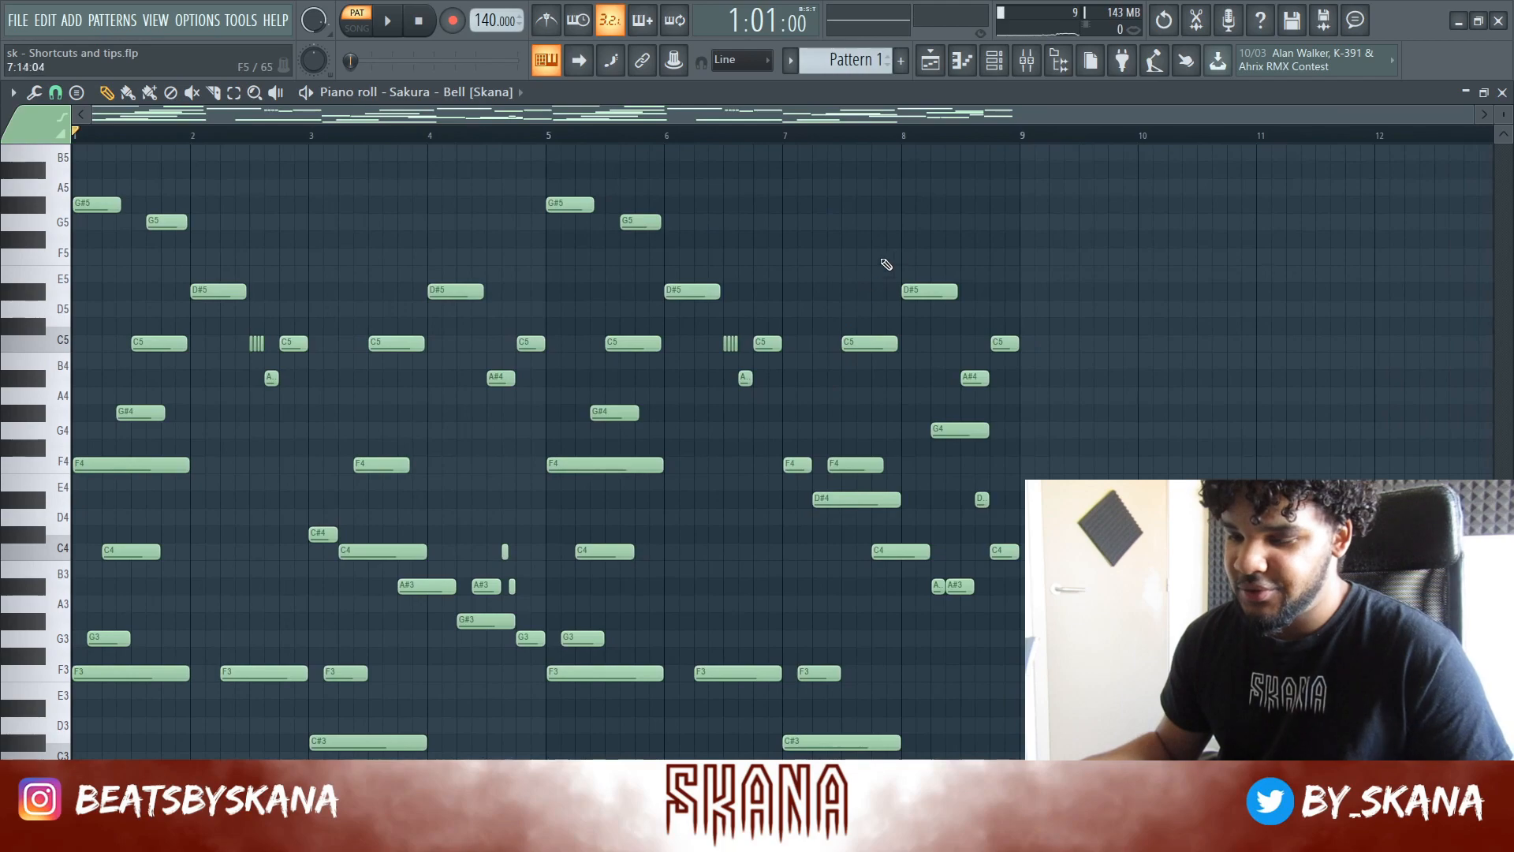
pyautogui.moveTo(1215, 175); pyautogui.dragTo(1221, 252)
pyautogui.moveTo(1158, 188); pyautogui.dragTo(75, 150)
pyautogui.scroll(-3, 857, 480)
pyautogui.scroll(6, 1025, 434)
pyautogui.click(1151, 391)
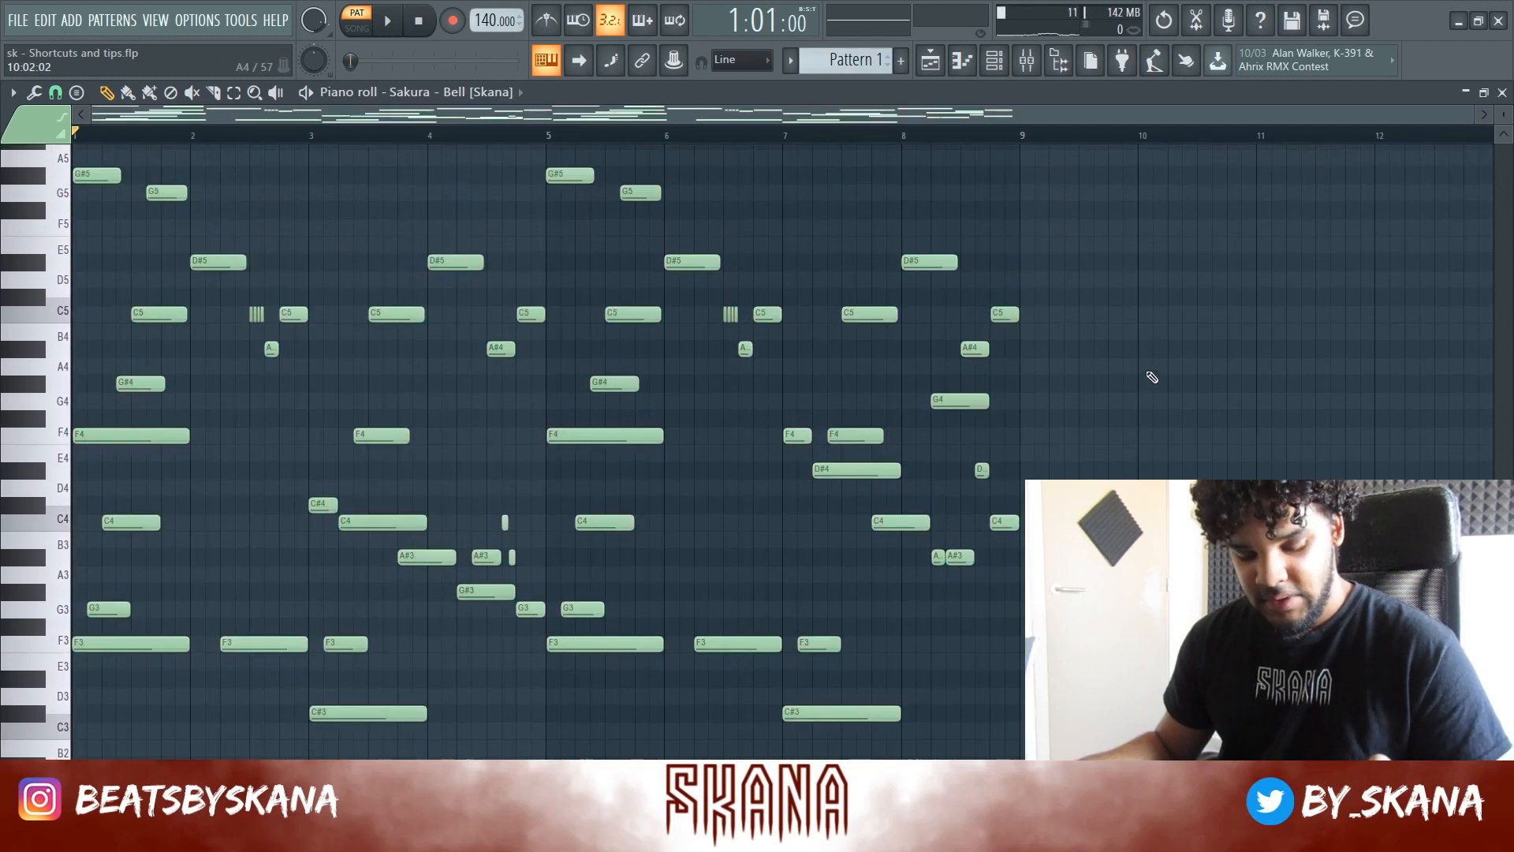
# Select all notes of the melody and randomize their velocities with the Randomizer, leaving its pattern section off
pyautogui.hotkey('ctrl', 'a')
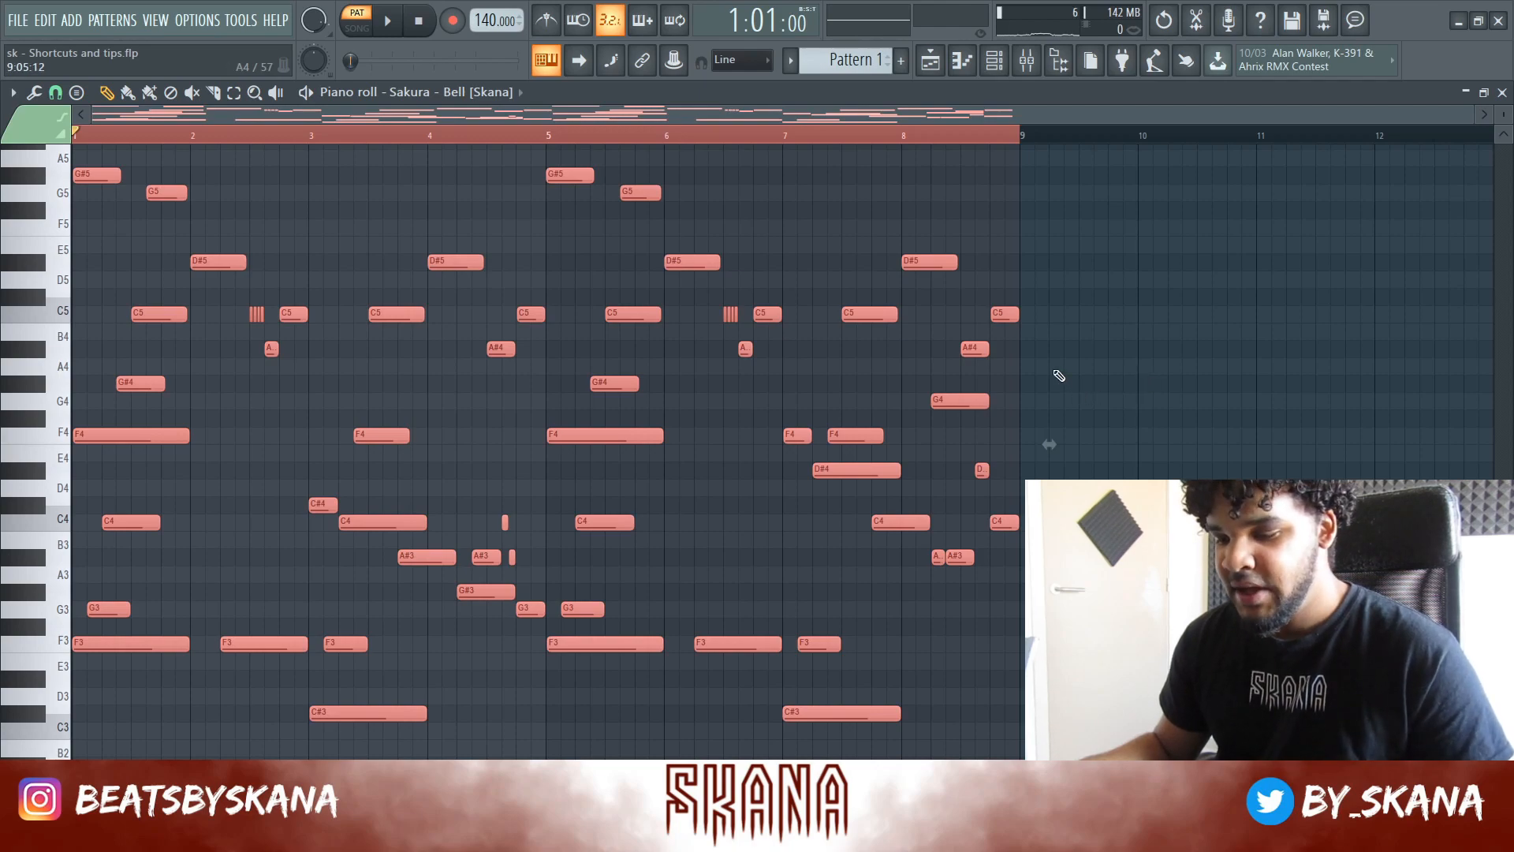
pyautogui.hotkey('ctrl', 'e')
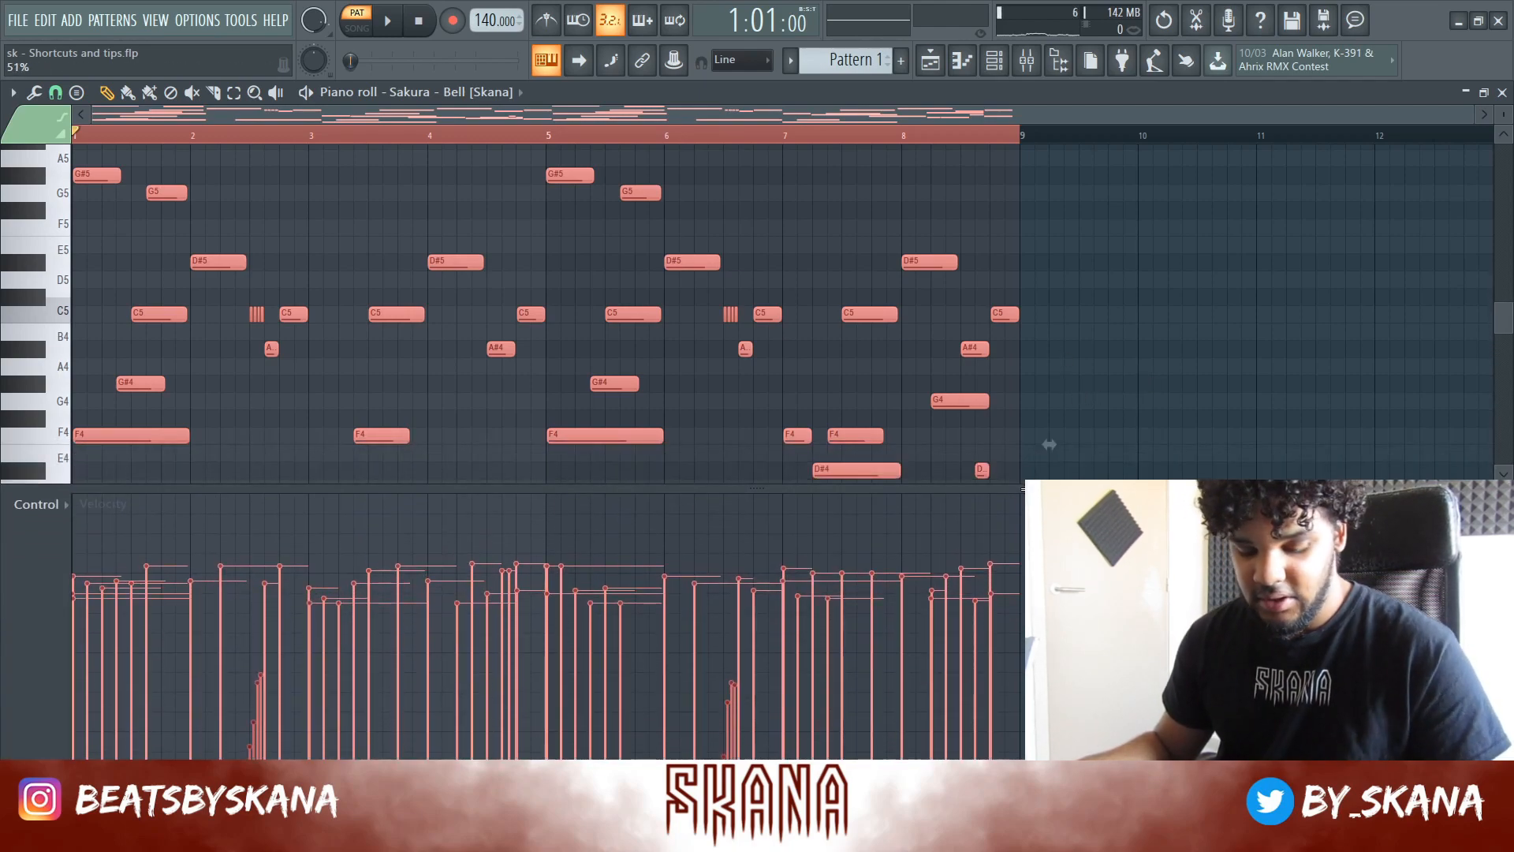
pyautogui.hotkey('alt', 'r')
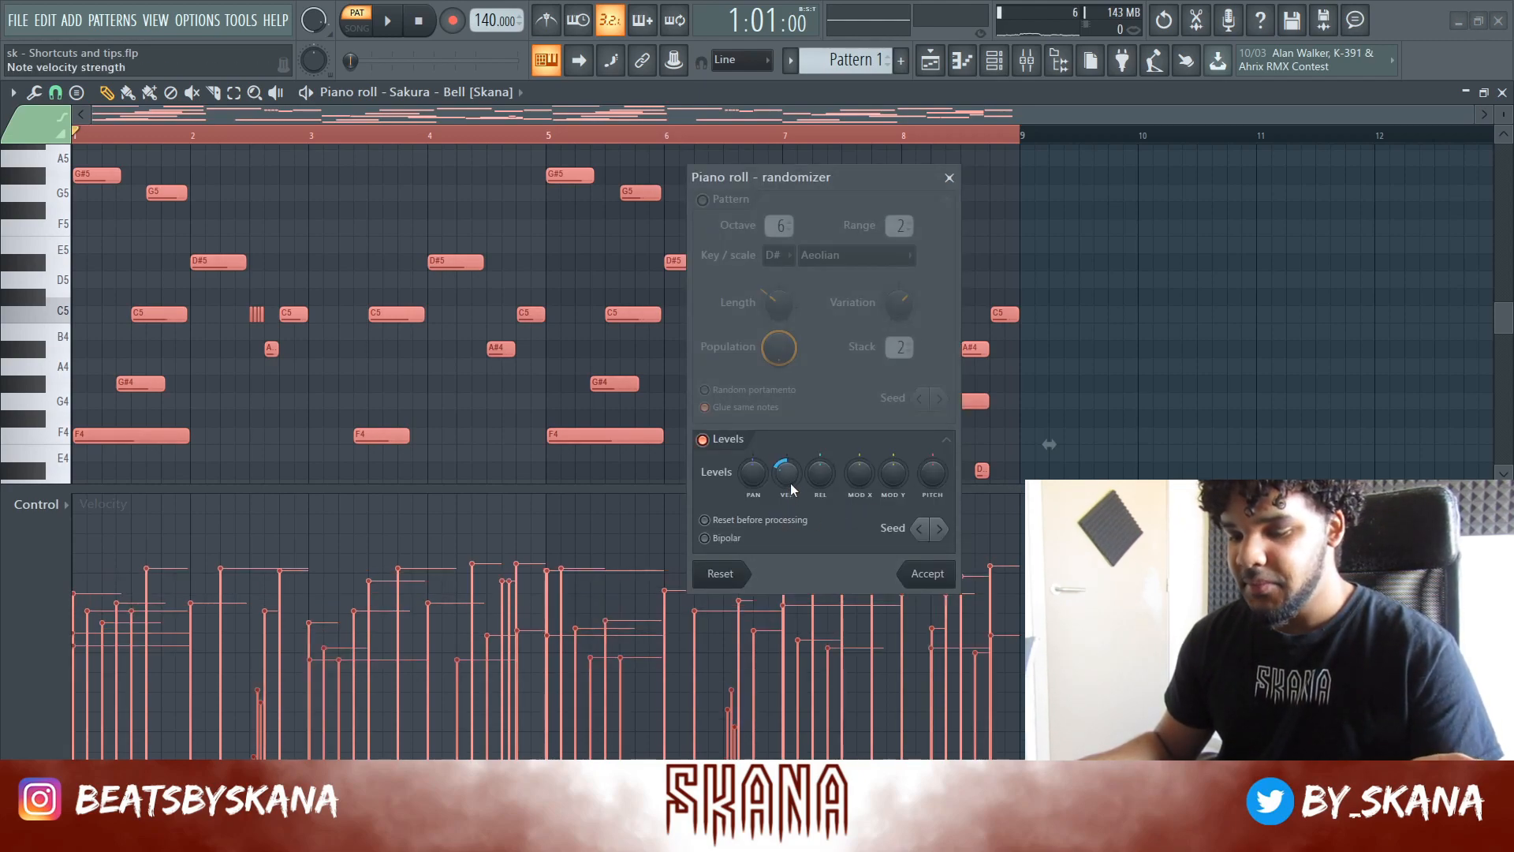
pyautogui.scroll(1, 787, 478)
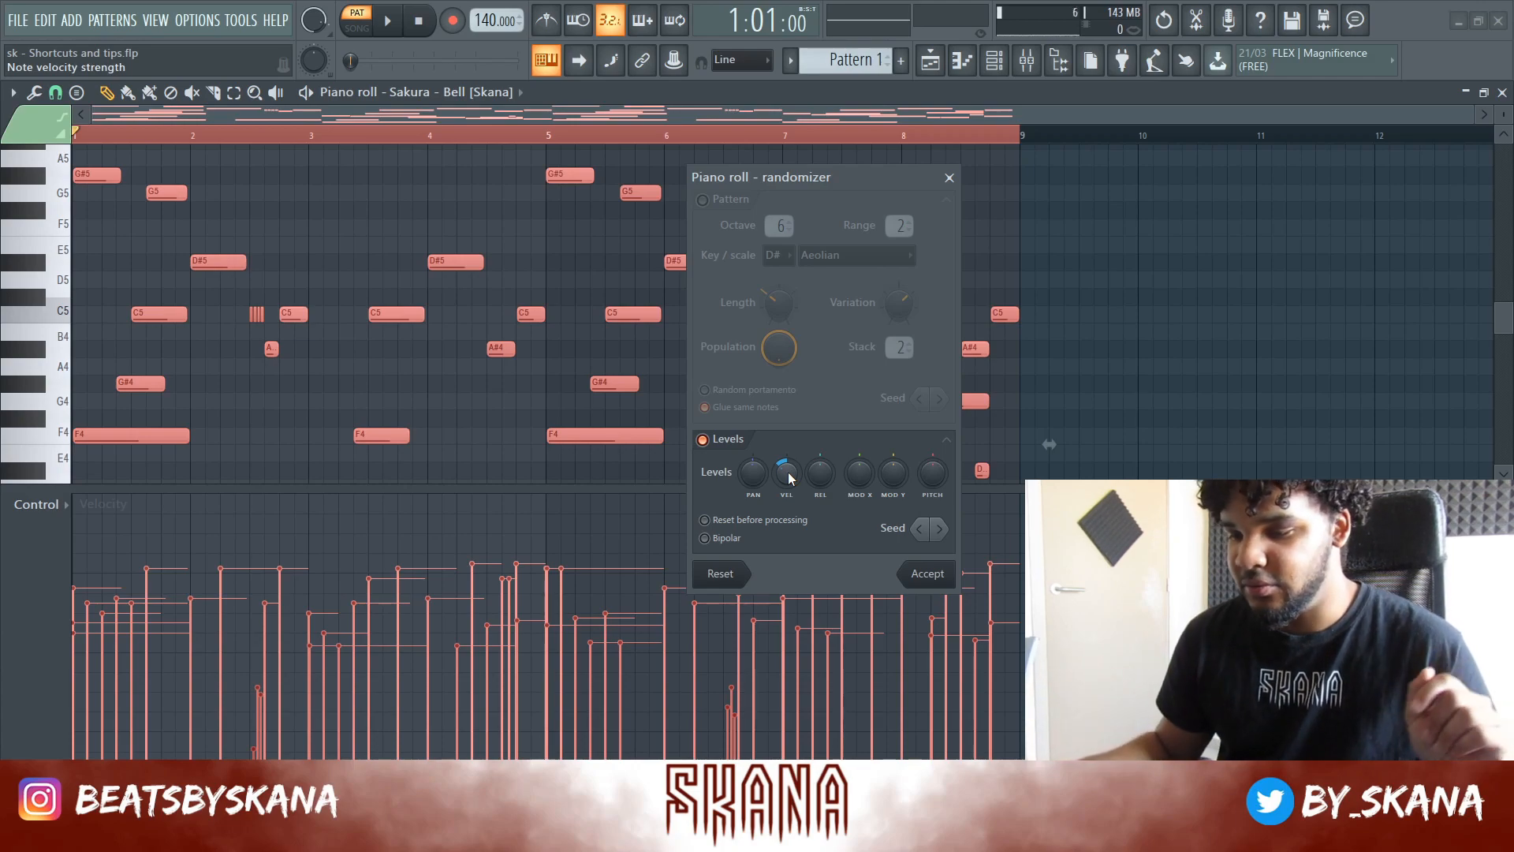
pyautogui.click(923, 574)
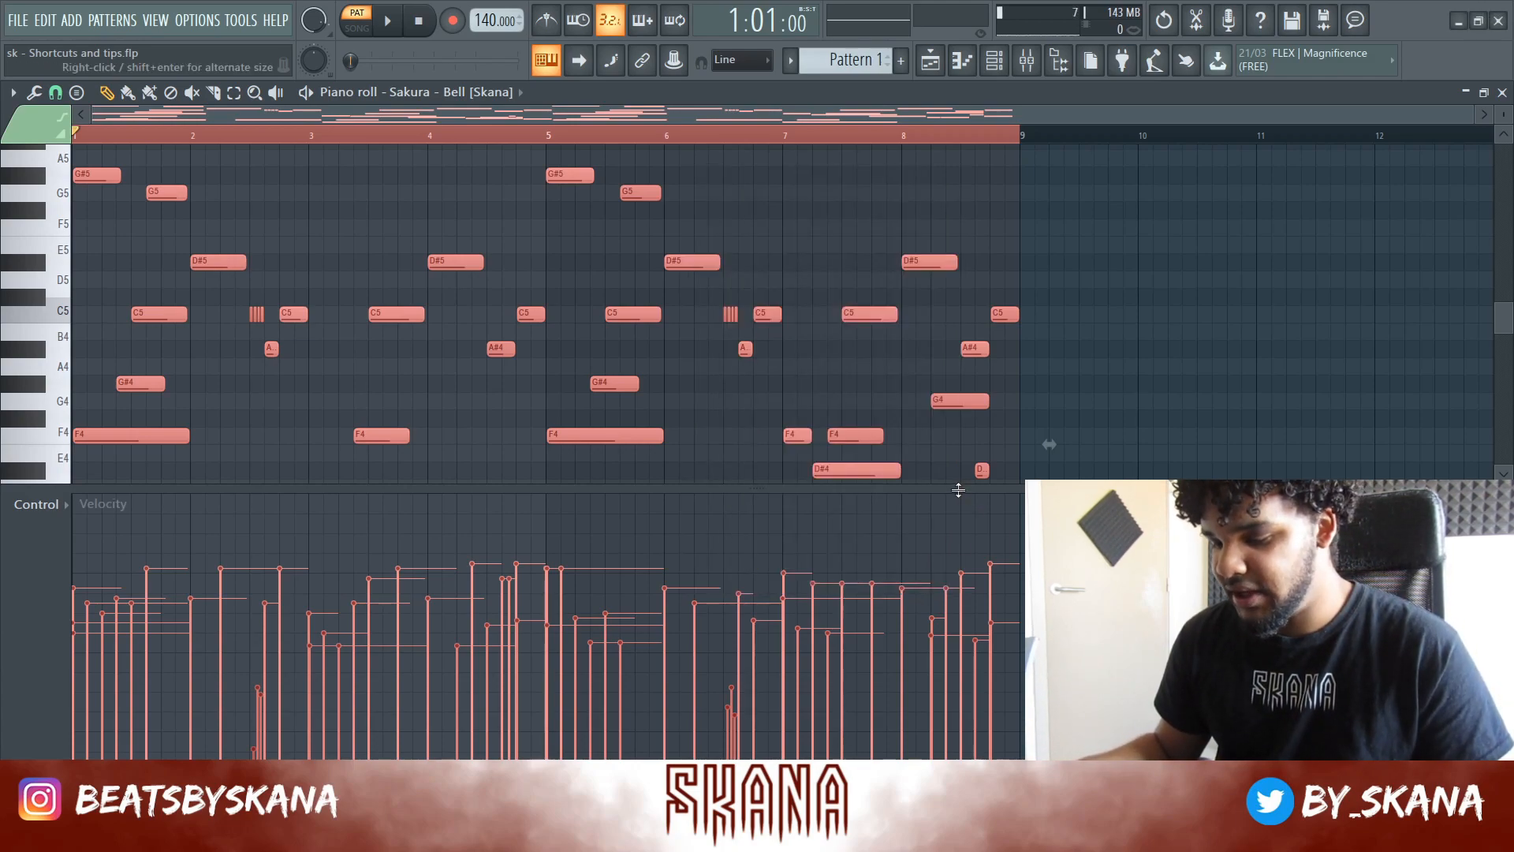
# Collapse the velocity lane below the piano roll and deselect all notes
pyautogui.moveTo(956, 488); pyautogui.dragTo(956, 758)
pyautogui.scroll(1, 784, 528)
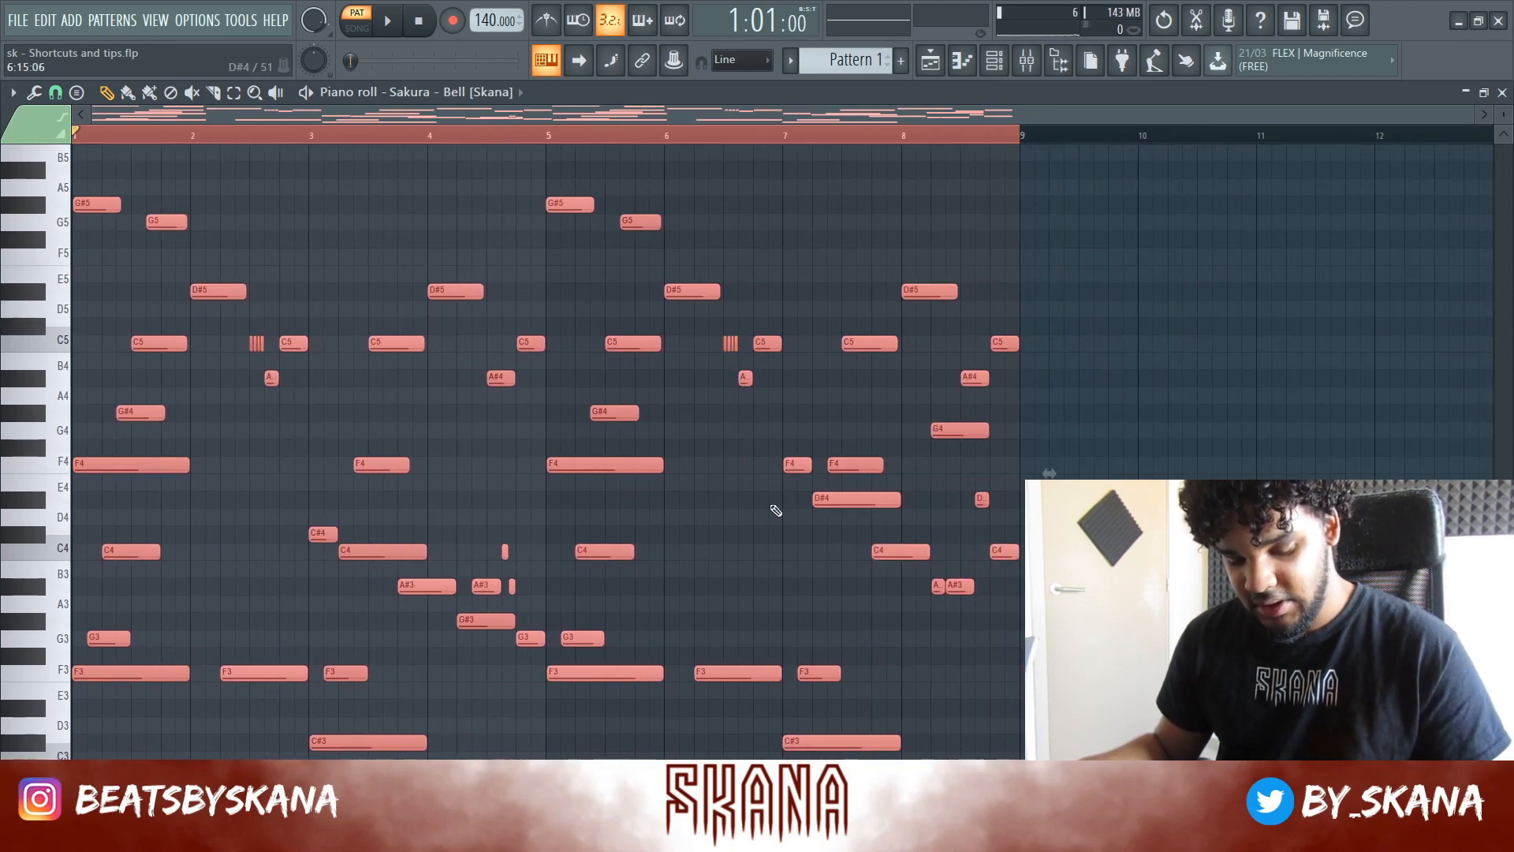
pyautogui.hotkey('alt', 's')
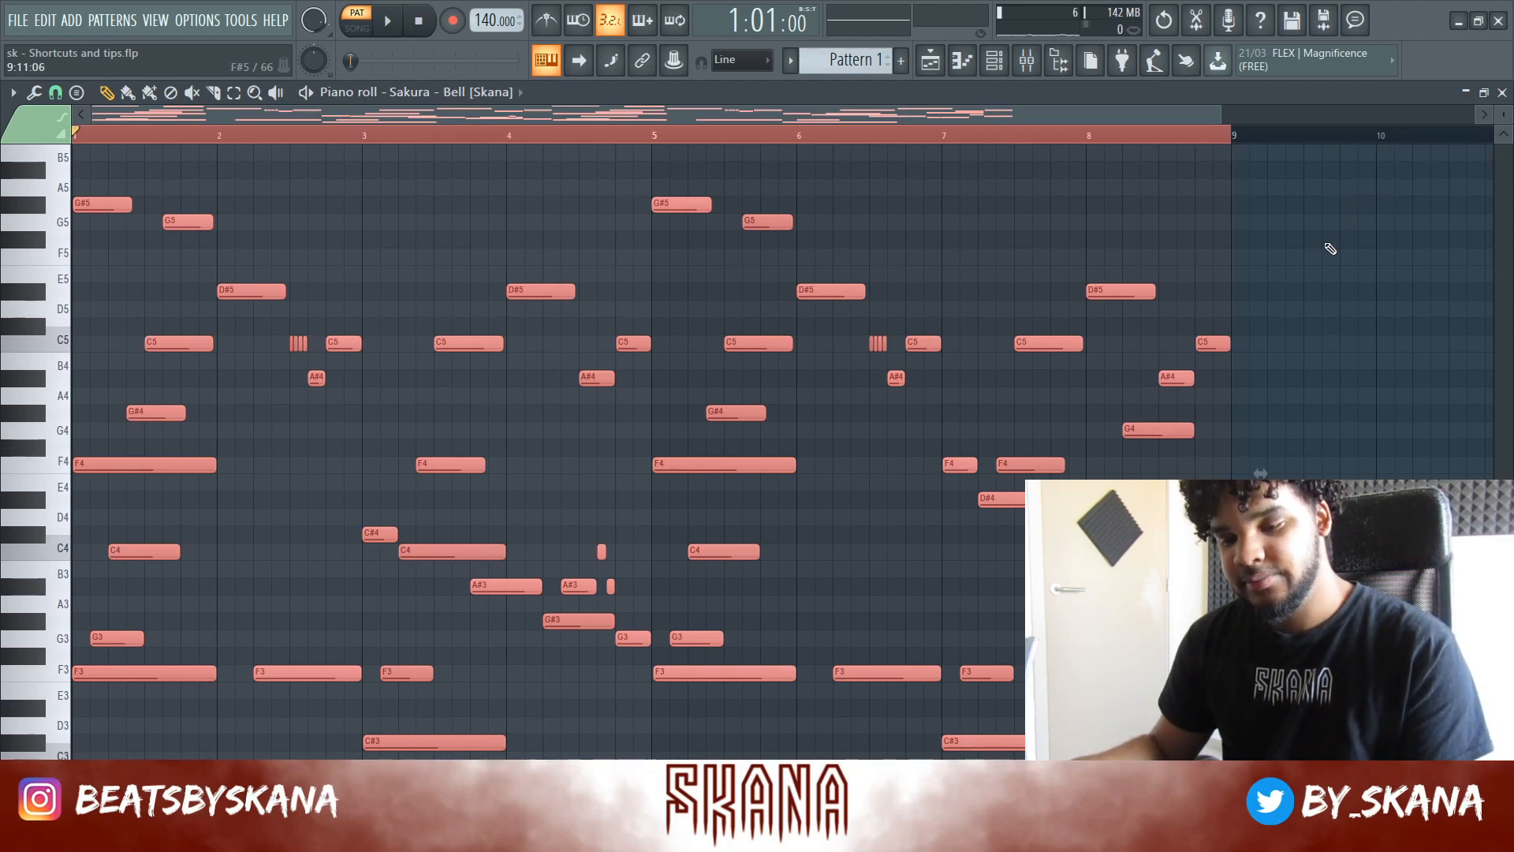
pyautogui.hotkey('ctrl', 'd')
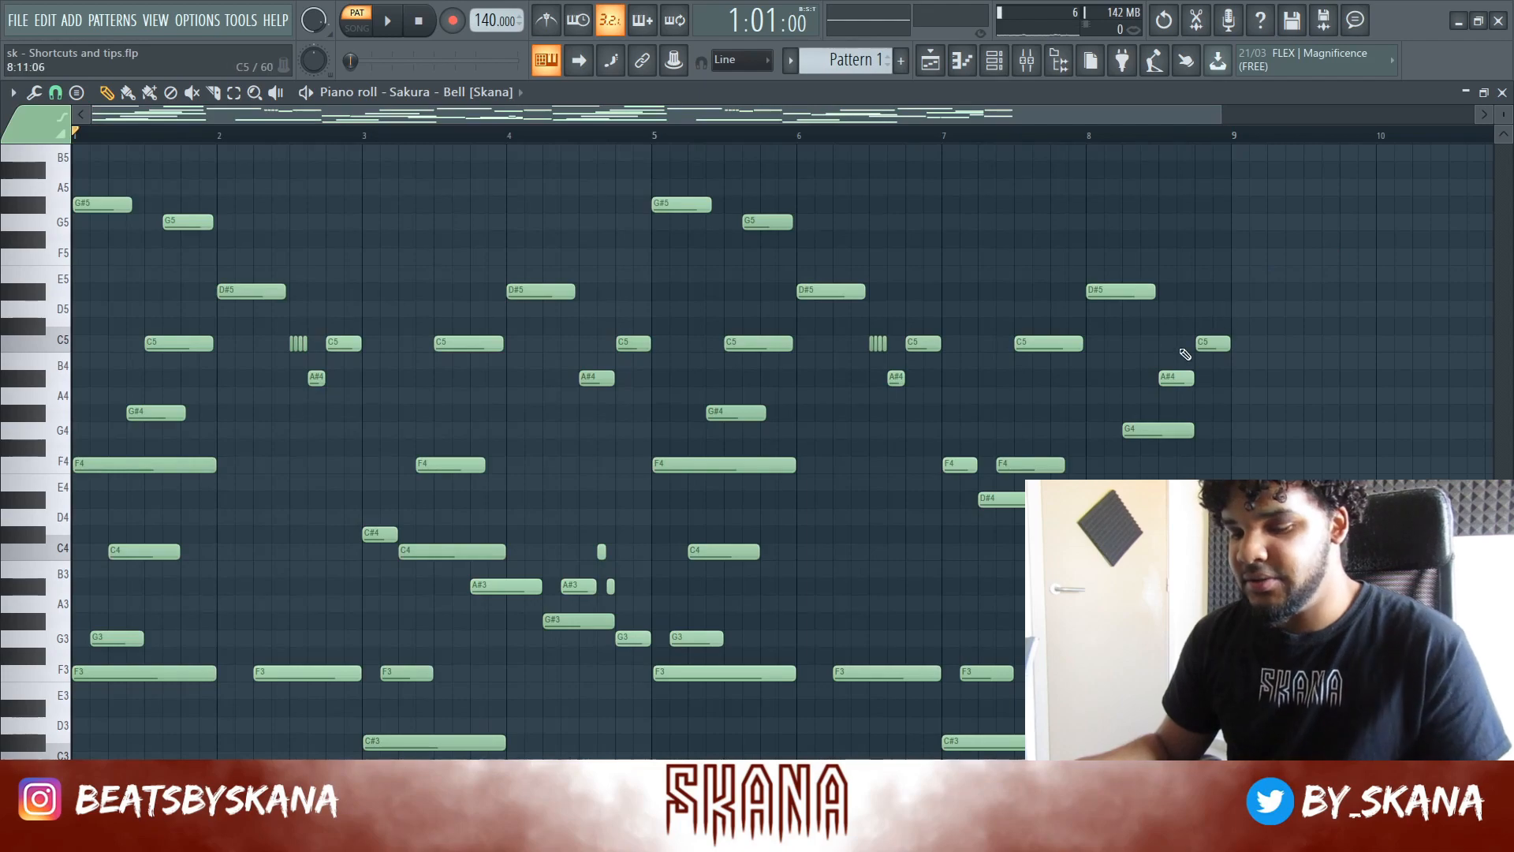
pyautogui.scroll(4, 938, 284)
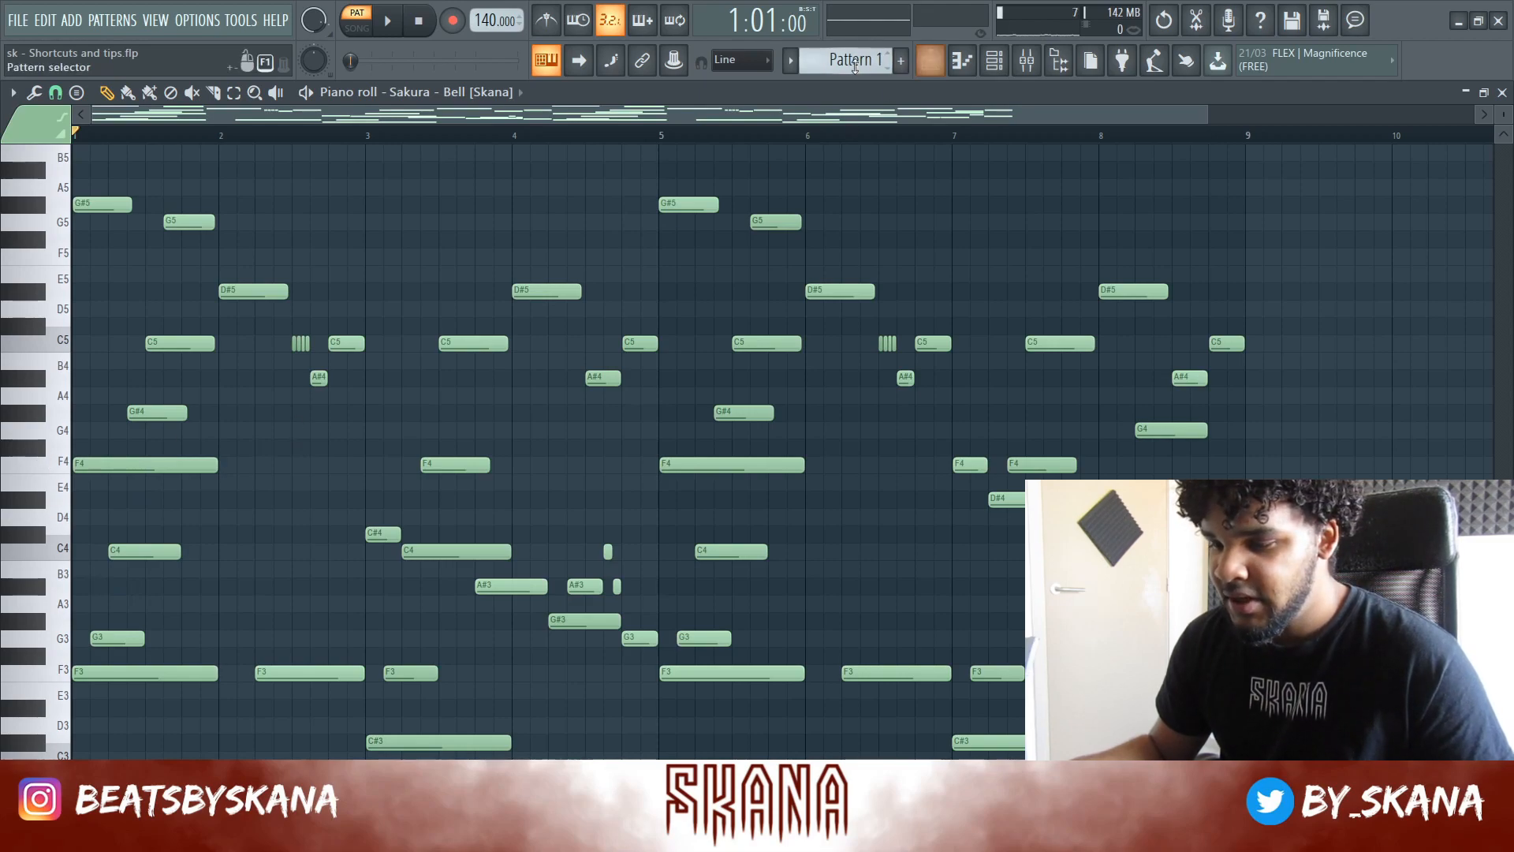
# Add Pattern 2 and draw a C#5 note 12 steps long at the start of bar 1
pyautogui.click(901, 60)
pyautogui.scroll(-5, 231, 461)
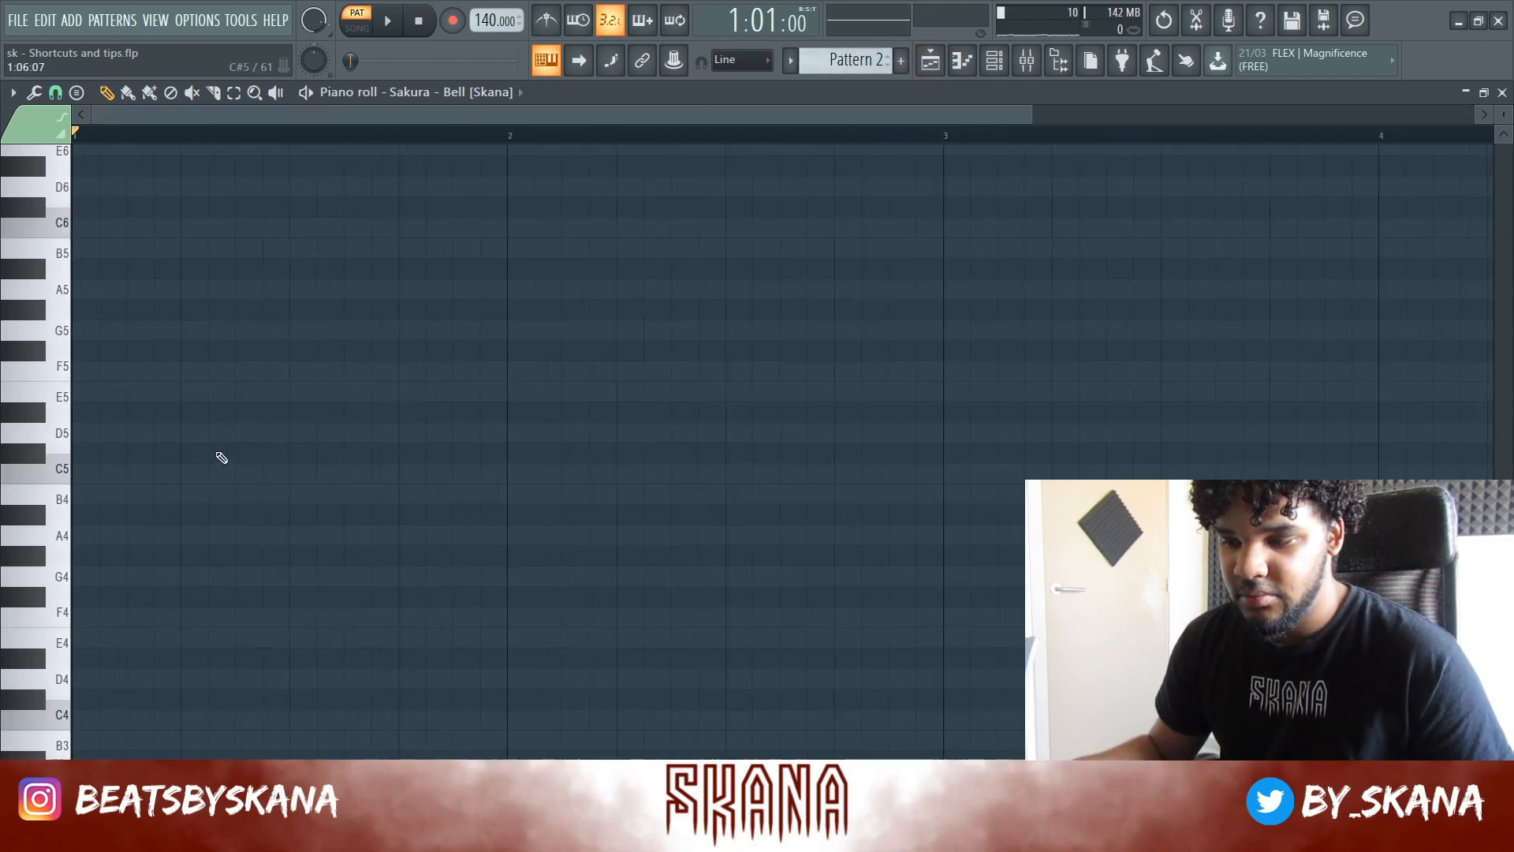
pyautogui.moveTo(82, 452); pyautogui.dragTo(355, 454)
pyautogui.scroll(3, 308, 481)
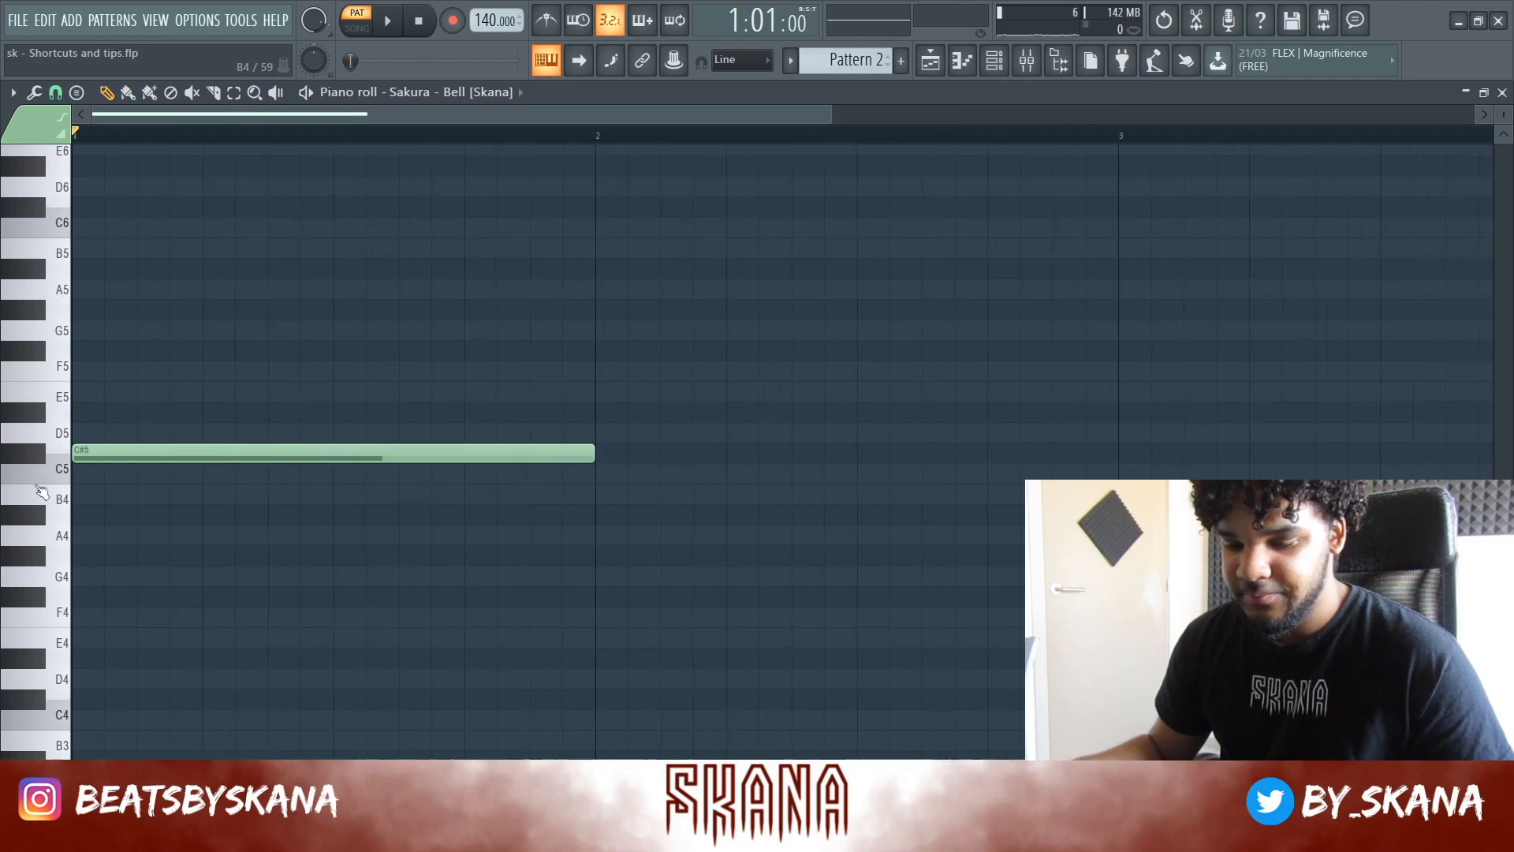
pyautogui.moveTo(600, 458); pyautogui.dragTo(468, 461)
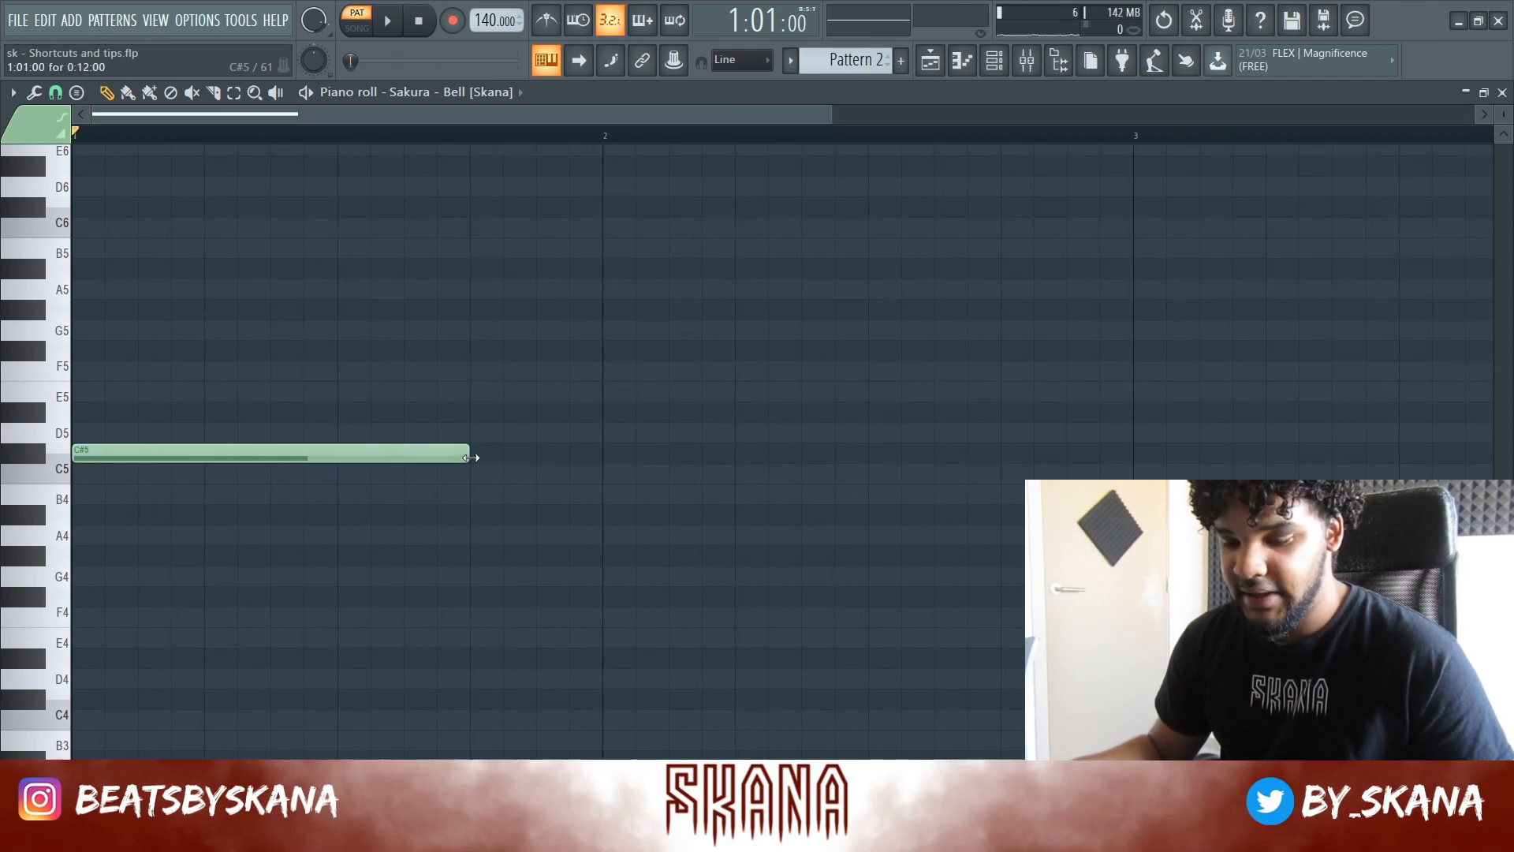
# Place a second C#5 note directly after the first and discard its length so it is one step long
pyautogui.click(474, 458)
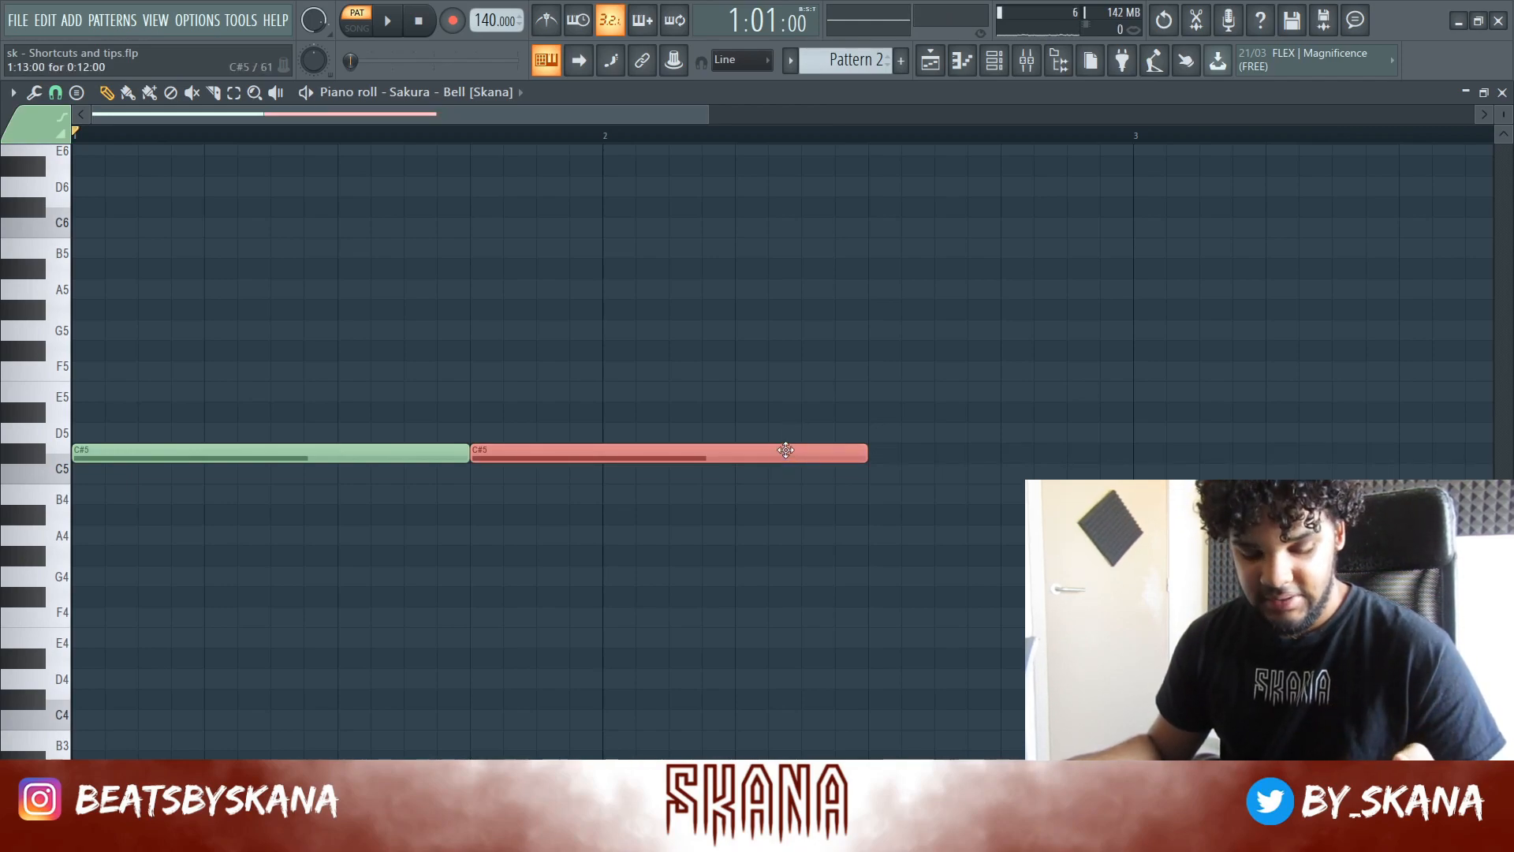
pyautogui.hotkey('shift', 'd')
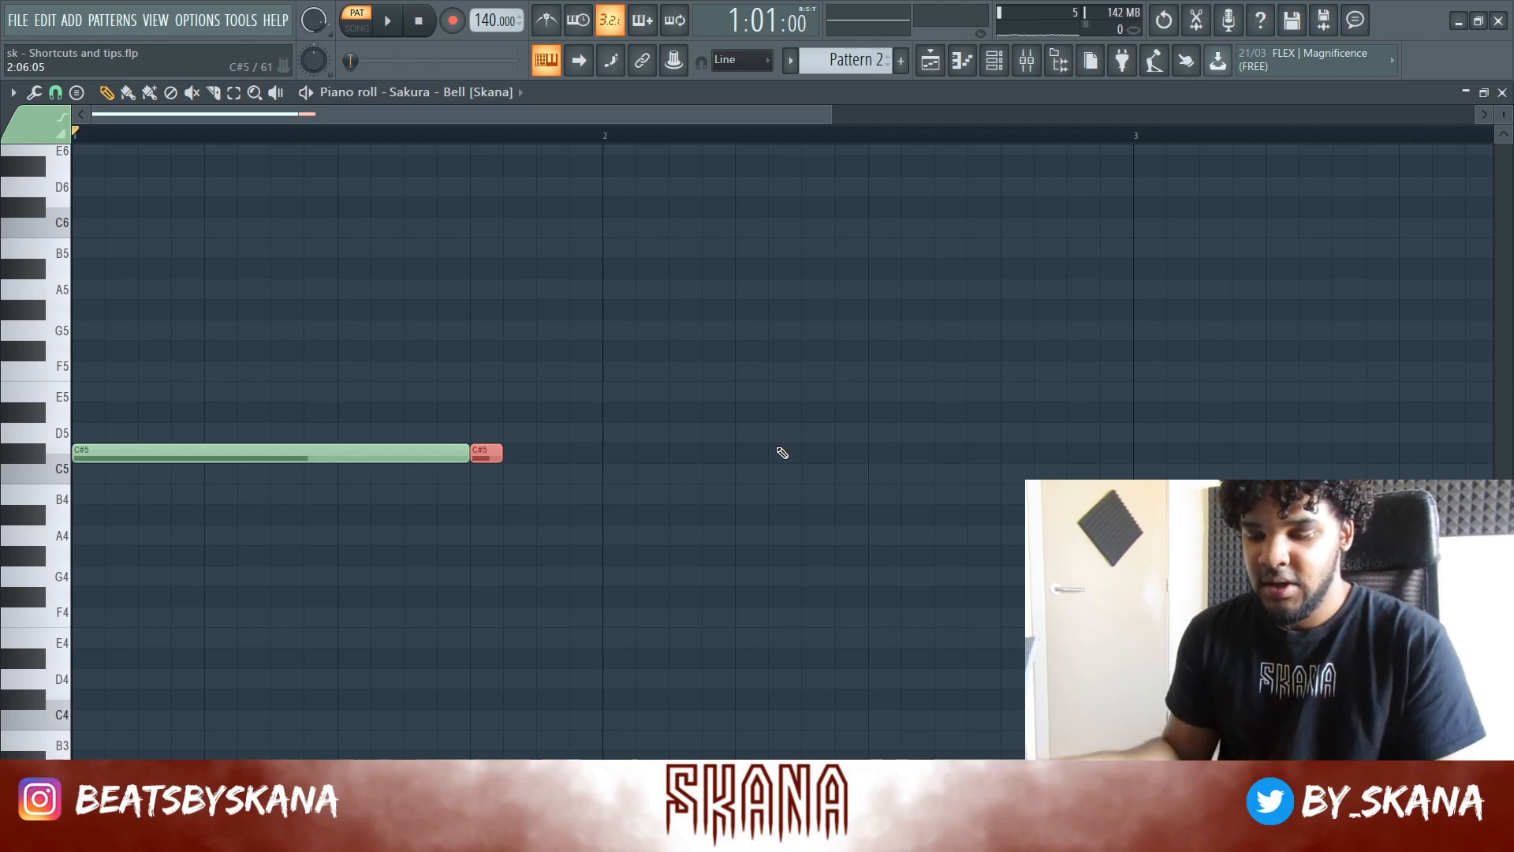
pyautogui.moveTo(496, 451)
pyautogui.mouseDown()
pyautogui.moveTo(1204, 389)
pyautogui.moveTo(1209, 403)
pyautogui.mouseUp()
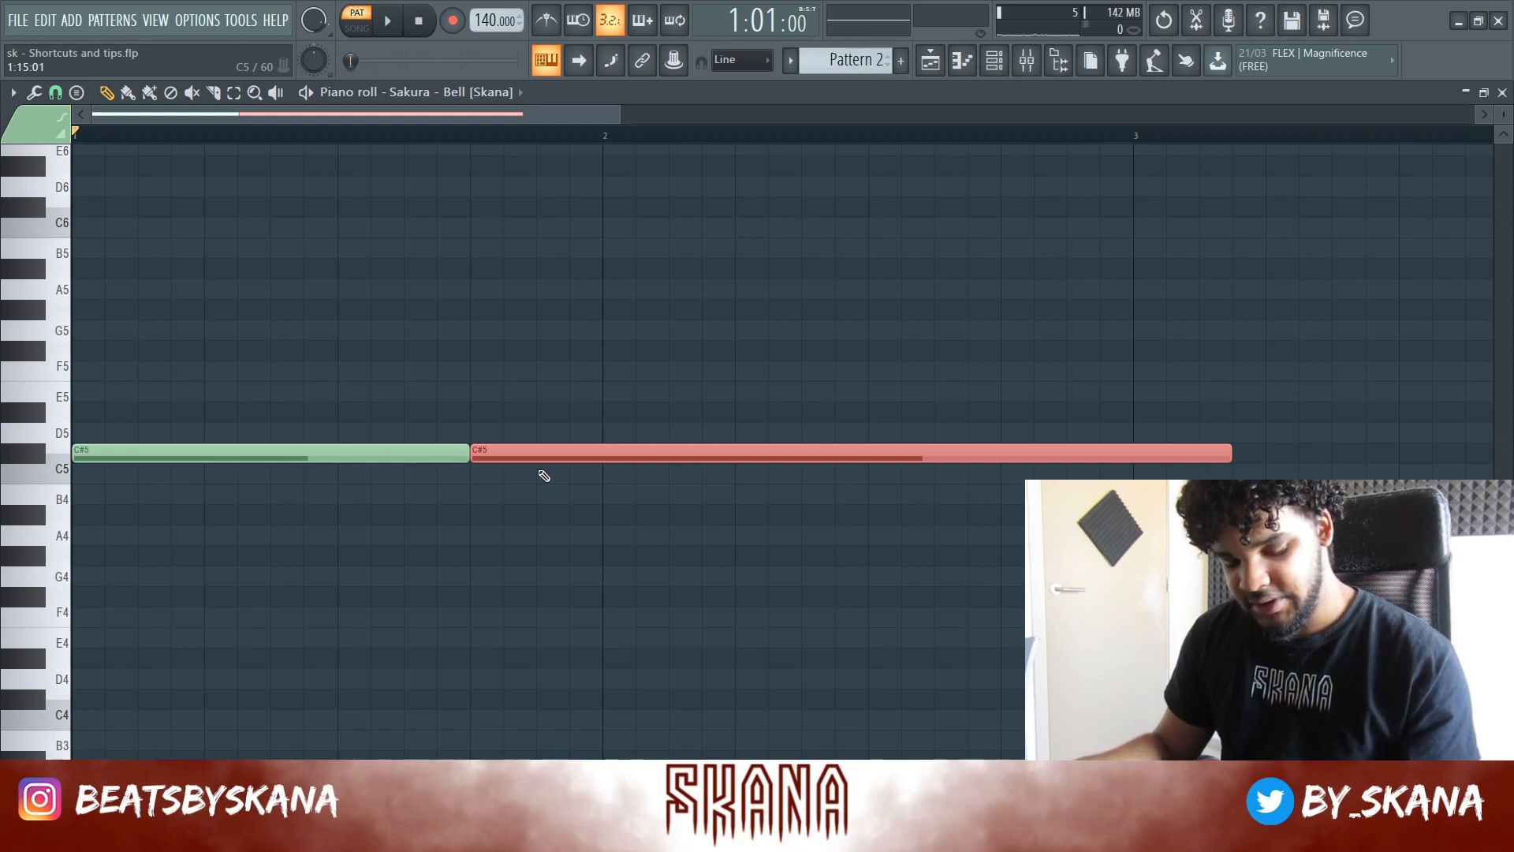
pyautogui.hotkey('shift', 'd')
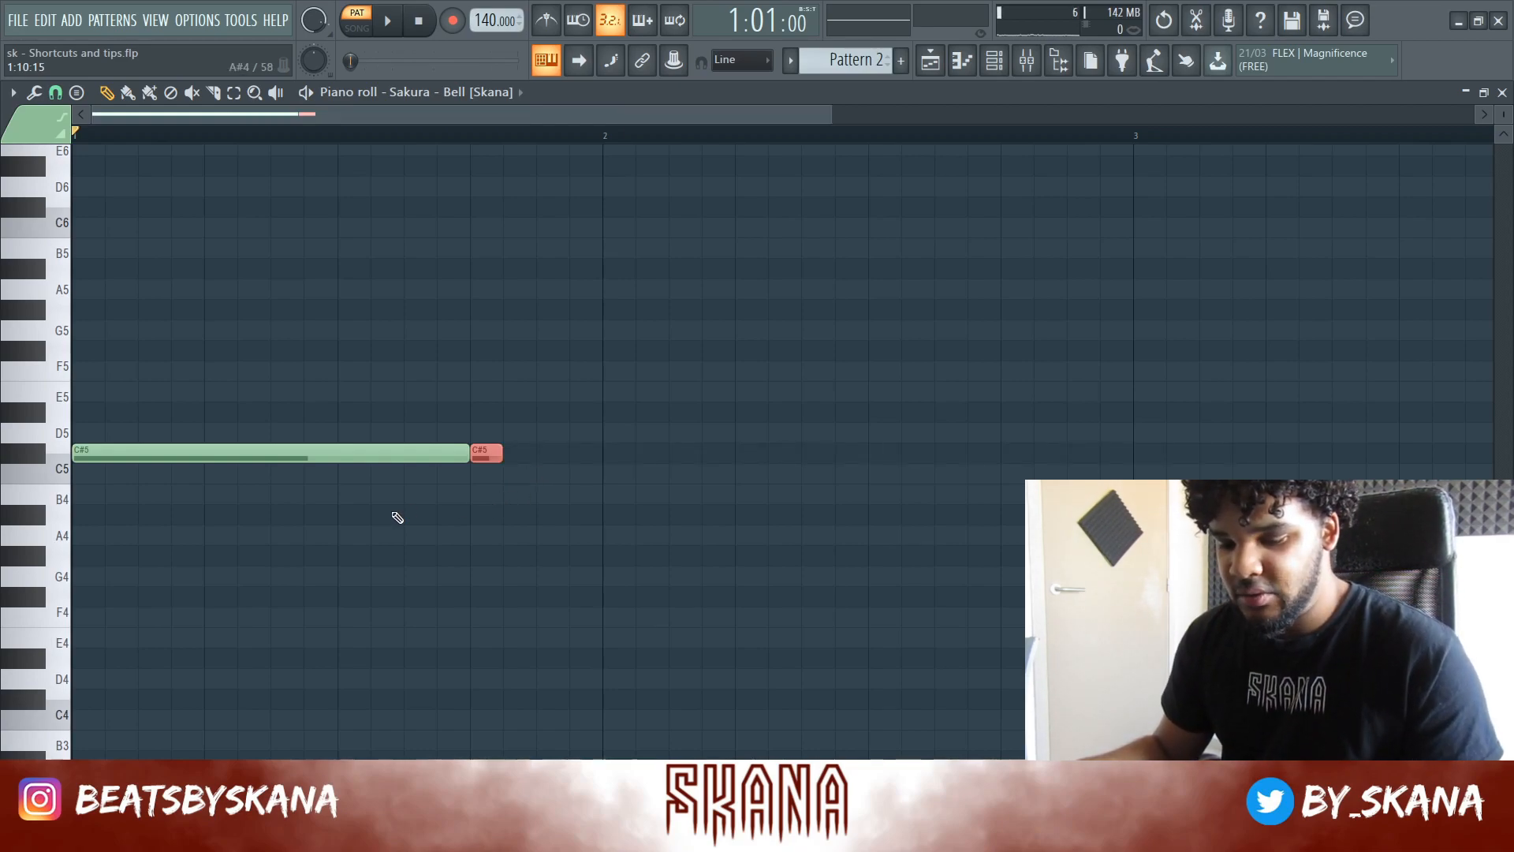
pyautogui.scroll(4, 111, 470)
pyautogui.scroll(-3, 602, 477)
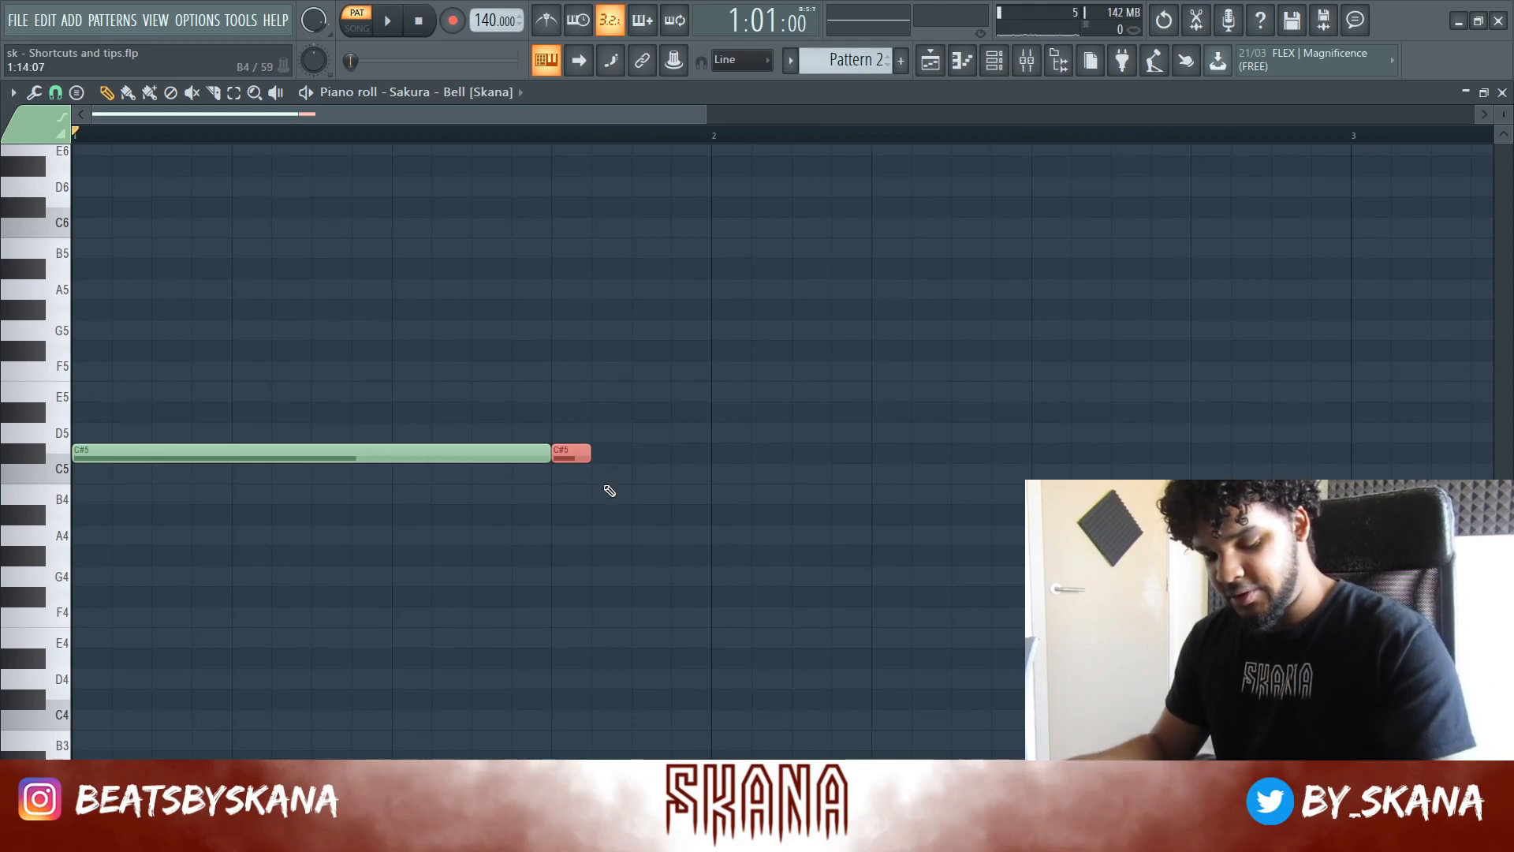
# Try the Chopper on the short C#5 note at different time multipliers, playing the pattern to compare, and close it without accepting
pyautogui.hotkey('alt', 'u')
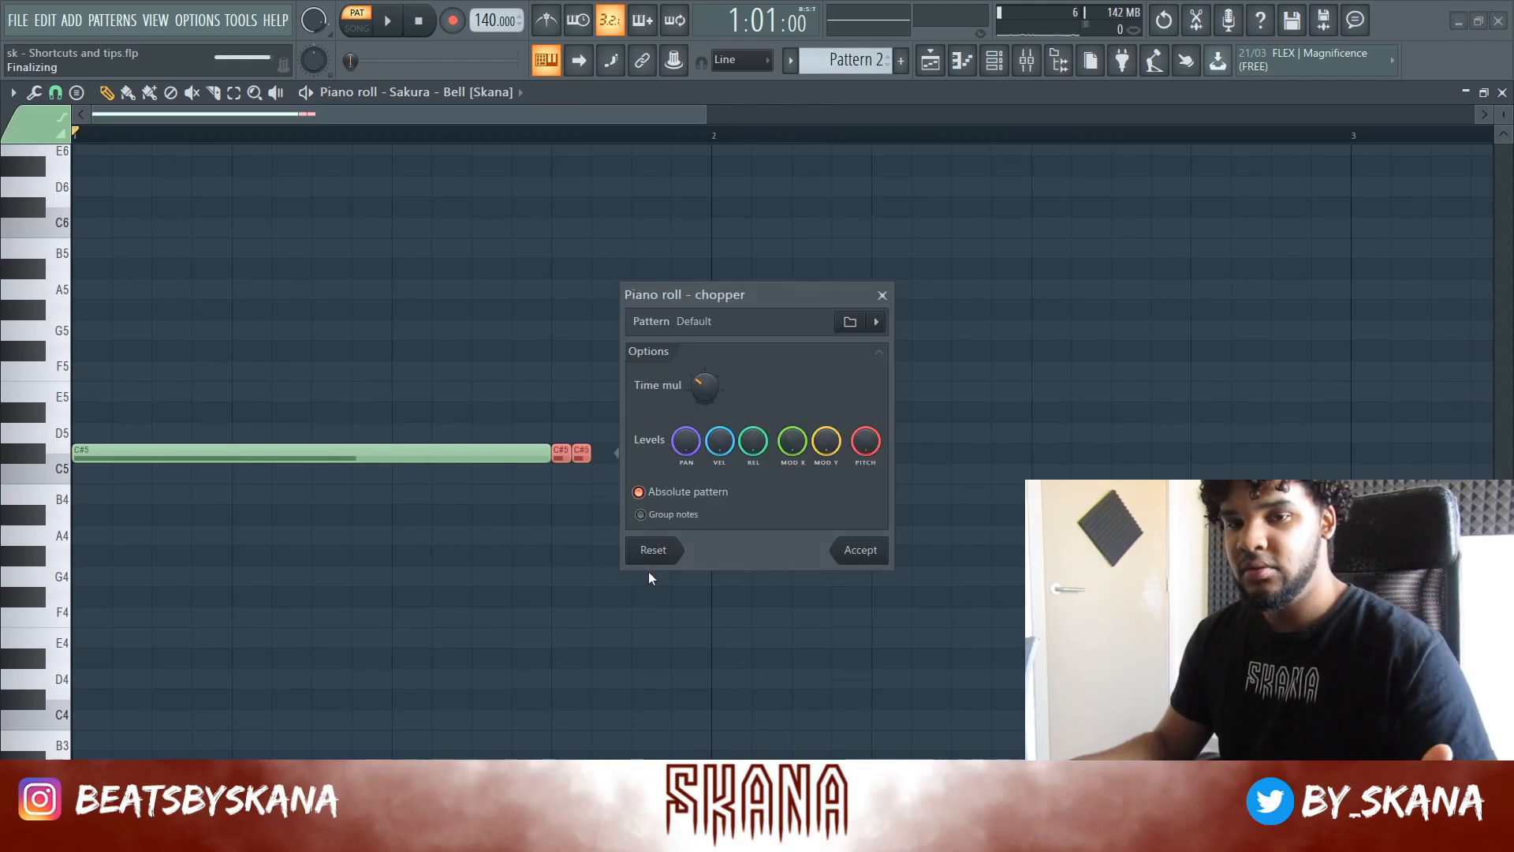
pyautogui.moveTo(721, 288); pyautogui.dragTo(792, 283)
pyautogui.press('space')
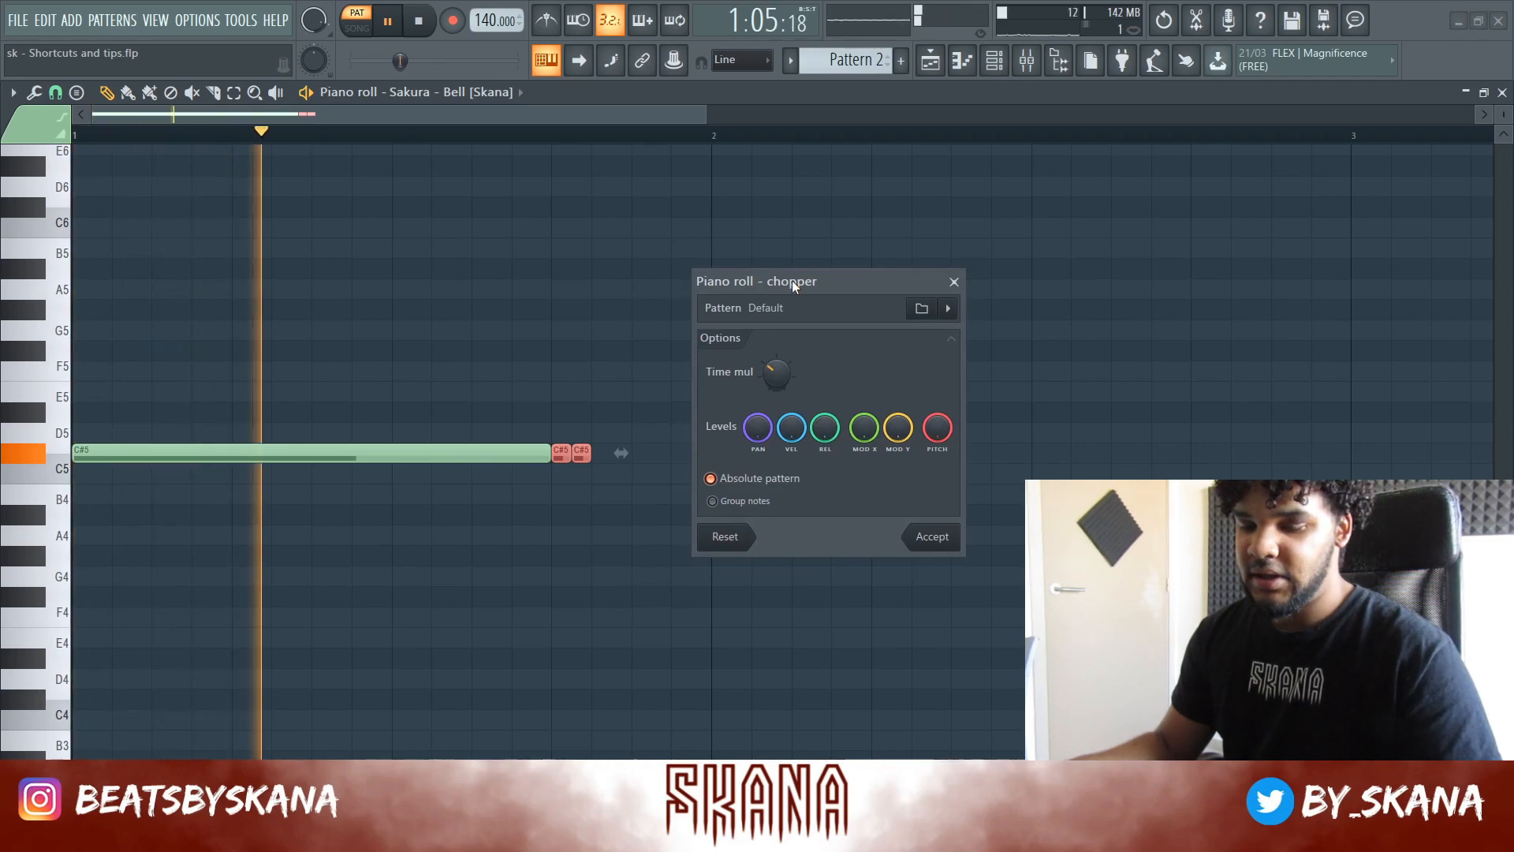
pyautogui.press('space')
pyautogui.moveTo(785, 371); pyautogui.dragTo(785, 394)
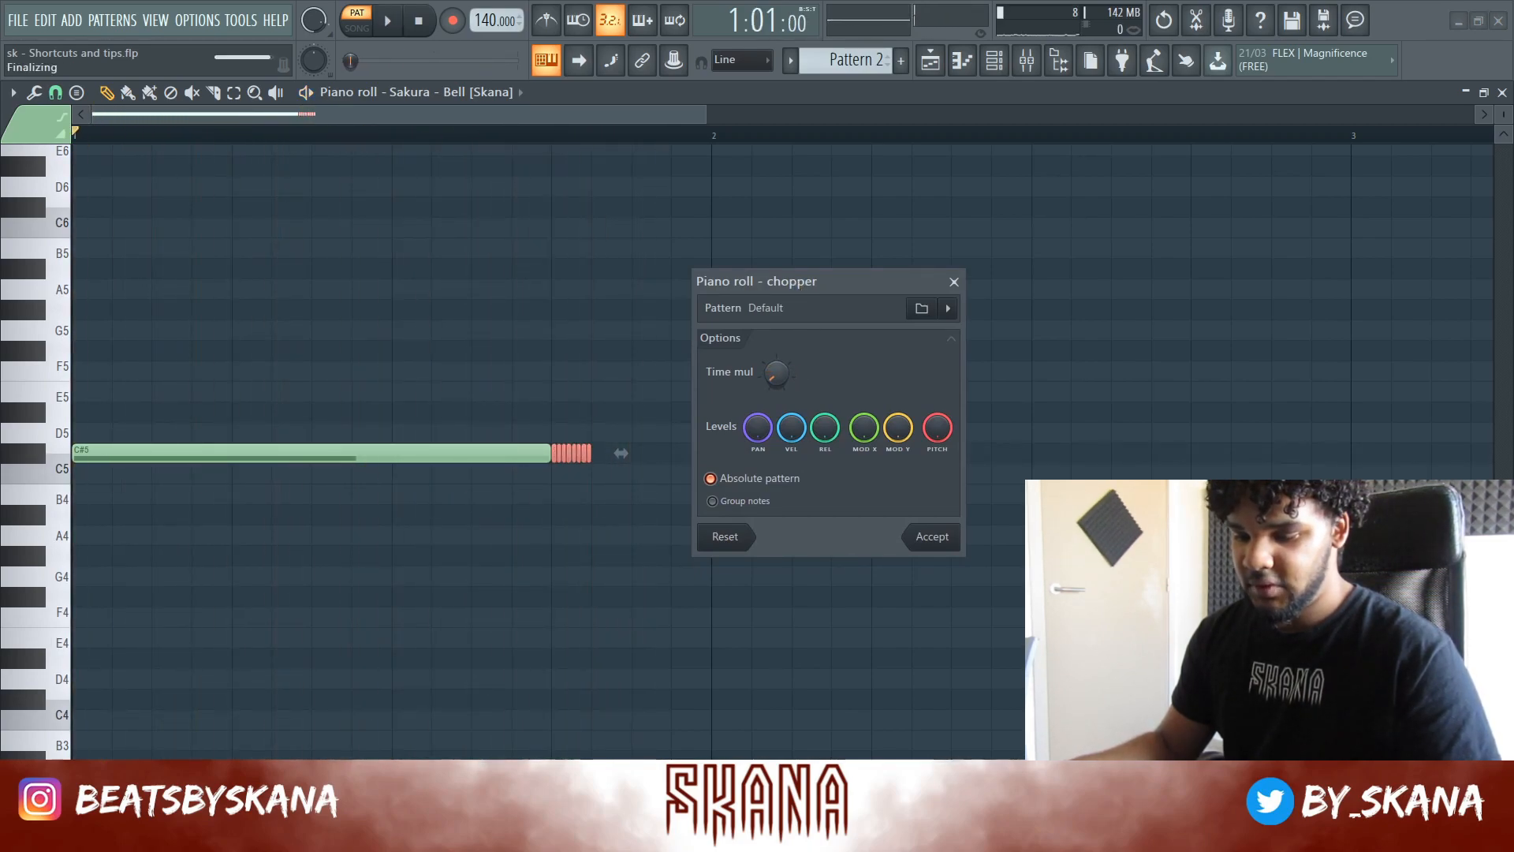
pyautogui.press('space')
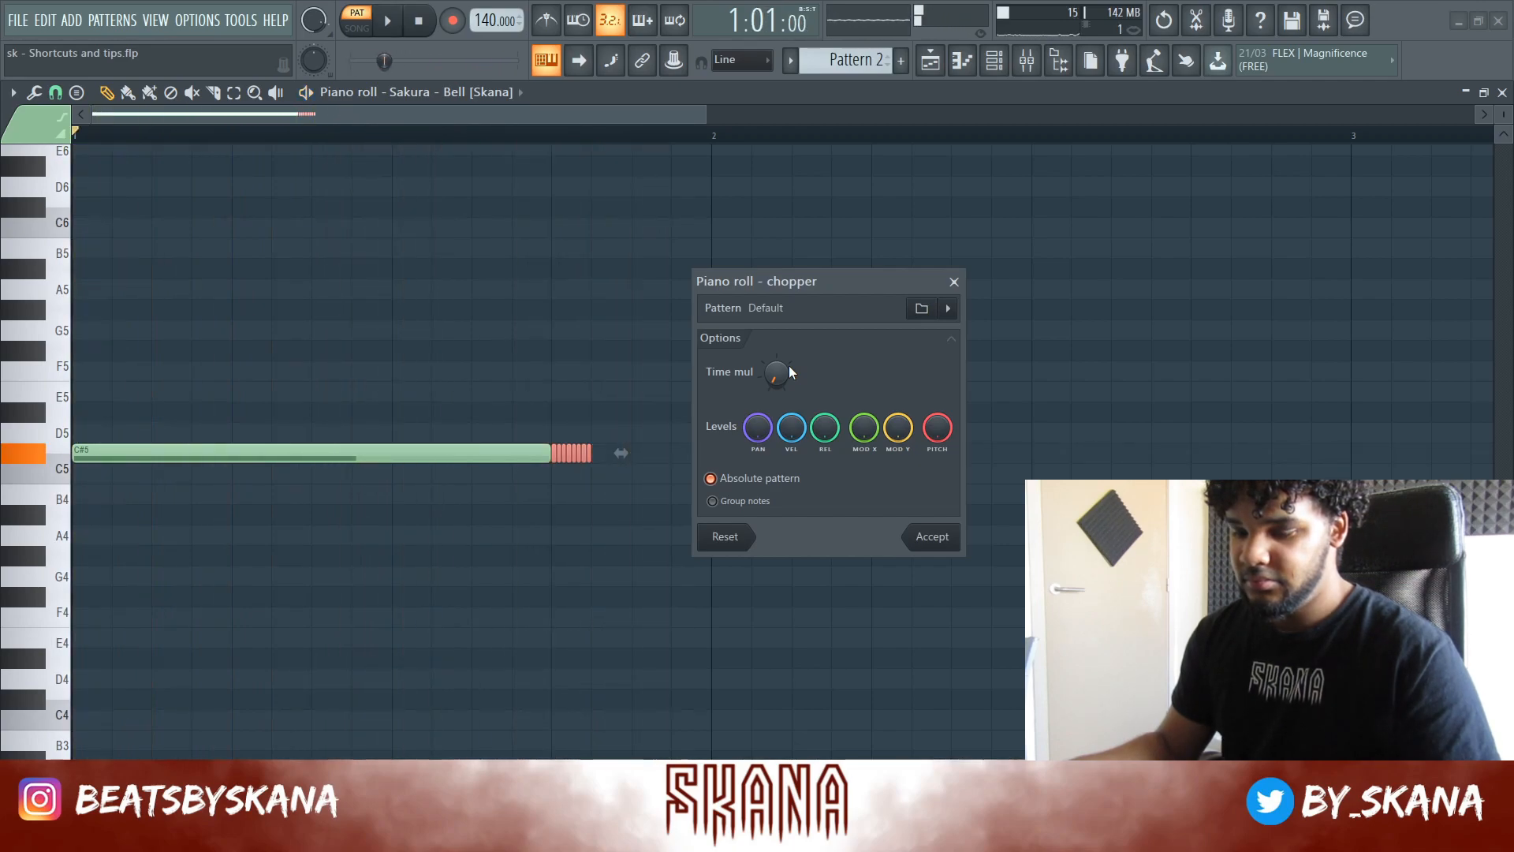
pyautogui.press('space')
pyautogui.moveTo(783, 360); pyautogui.dragTo(782, 323)
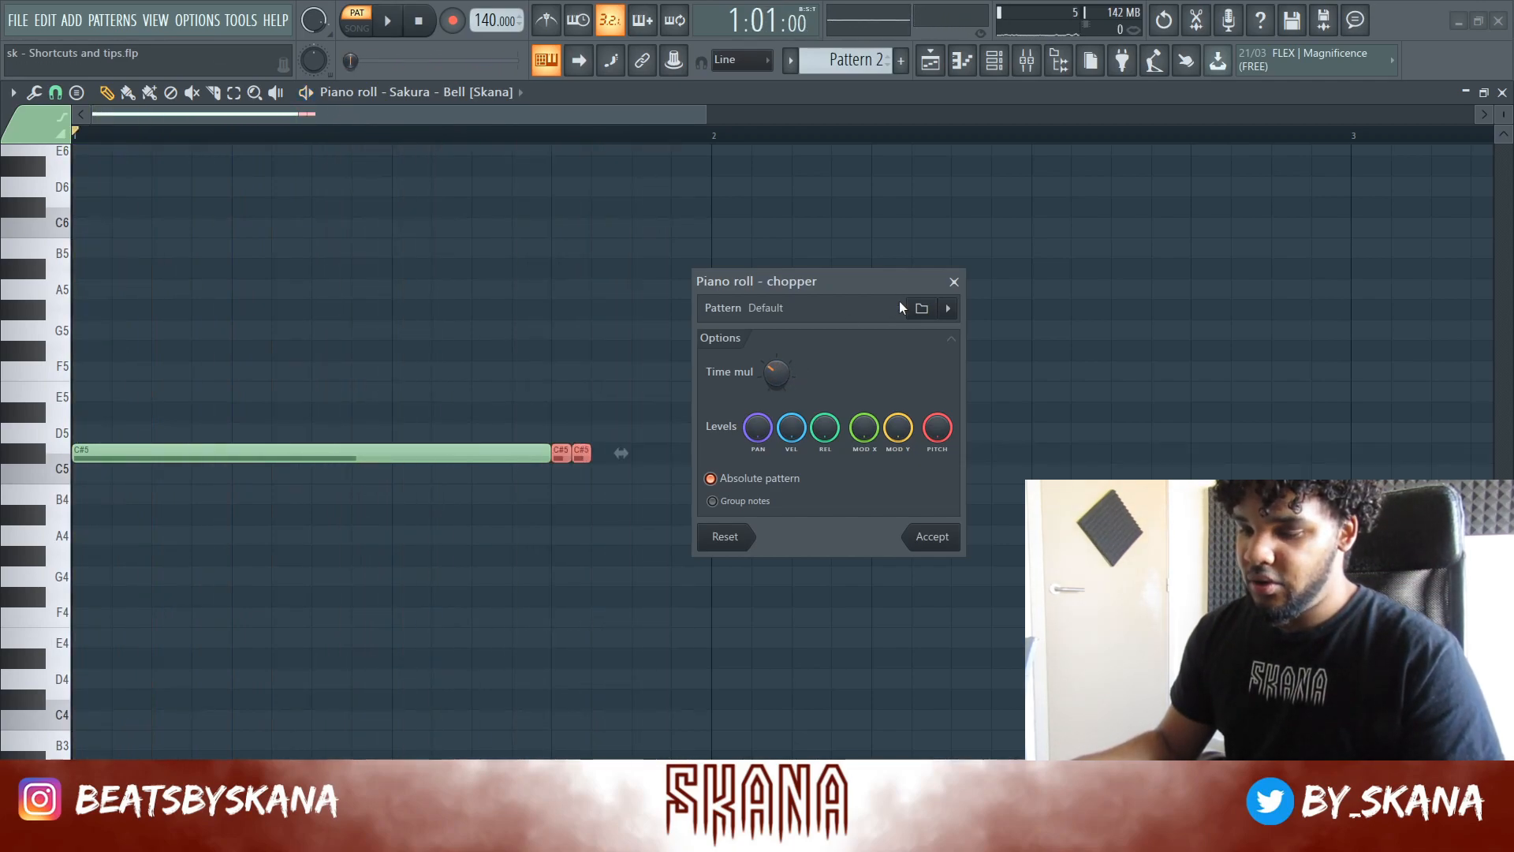
pyautogui.click(954, 282)
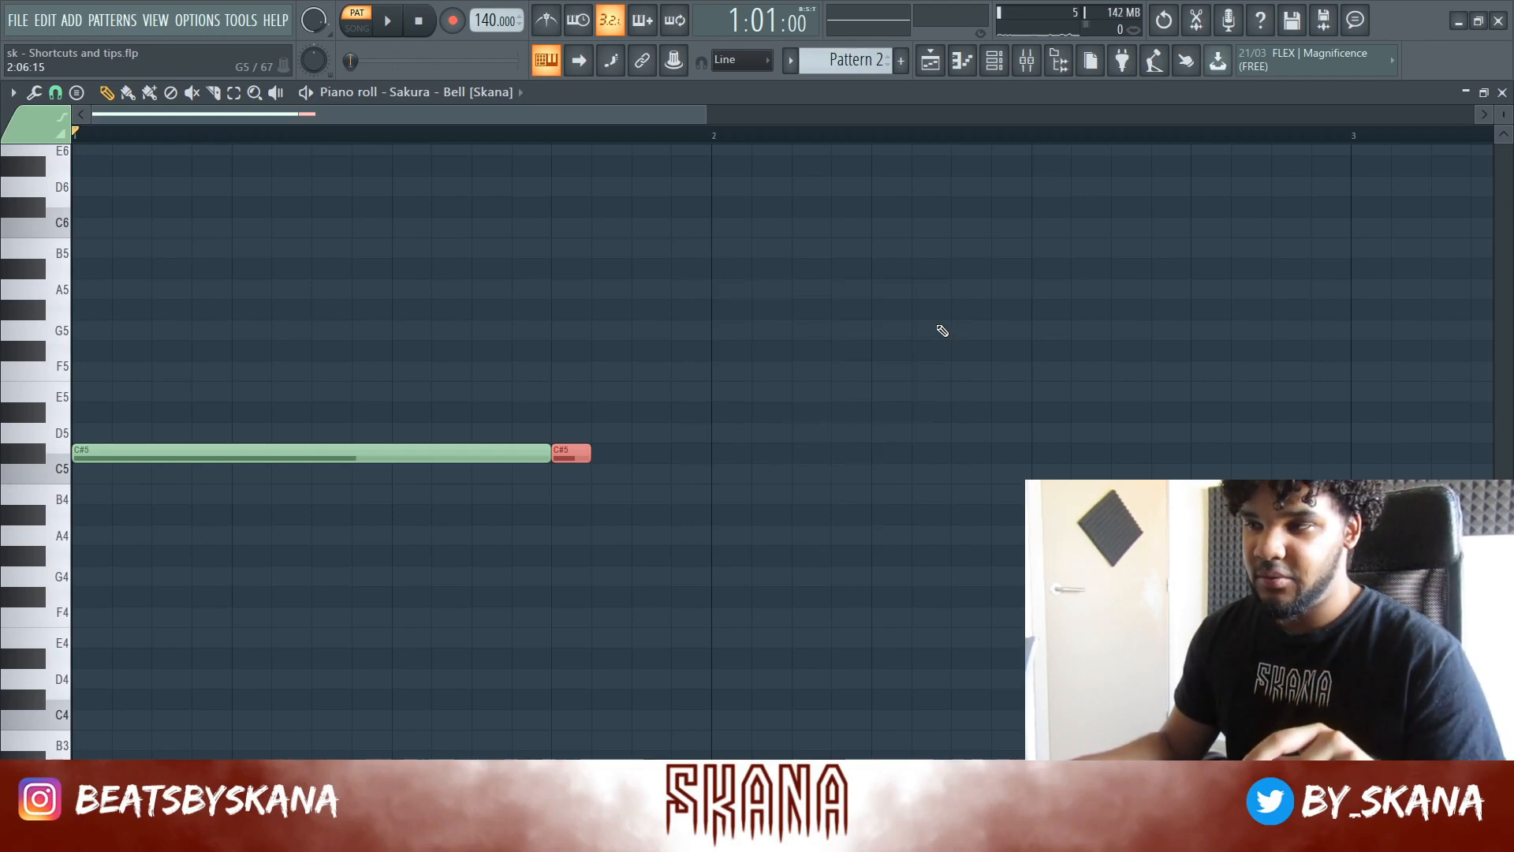
# Try the Arpeggiator on the short C#5 note with a lowered time multiplier and close it without accepting
pyautogui.hotkey('ctrl', 'k')
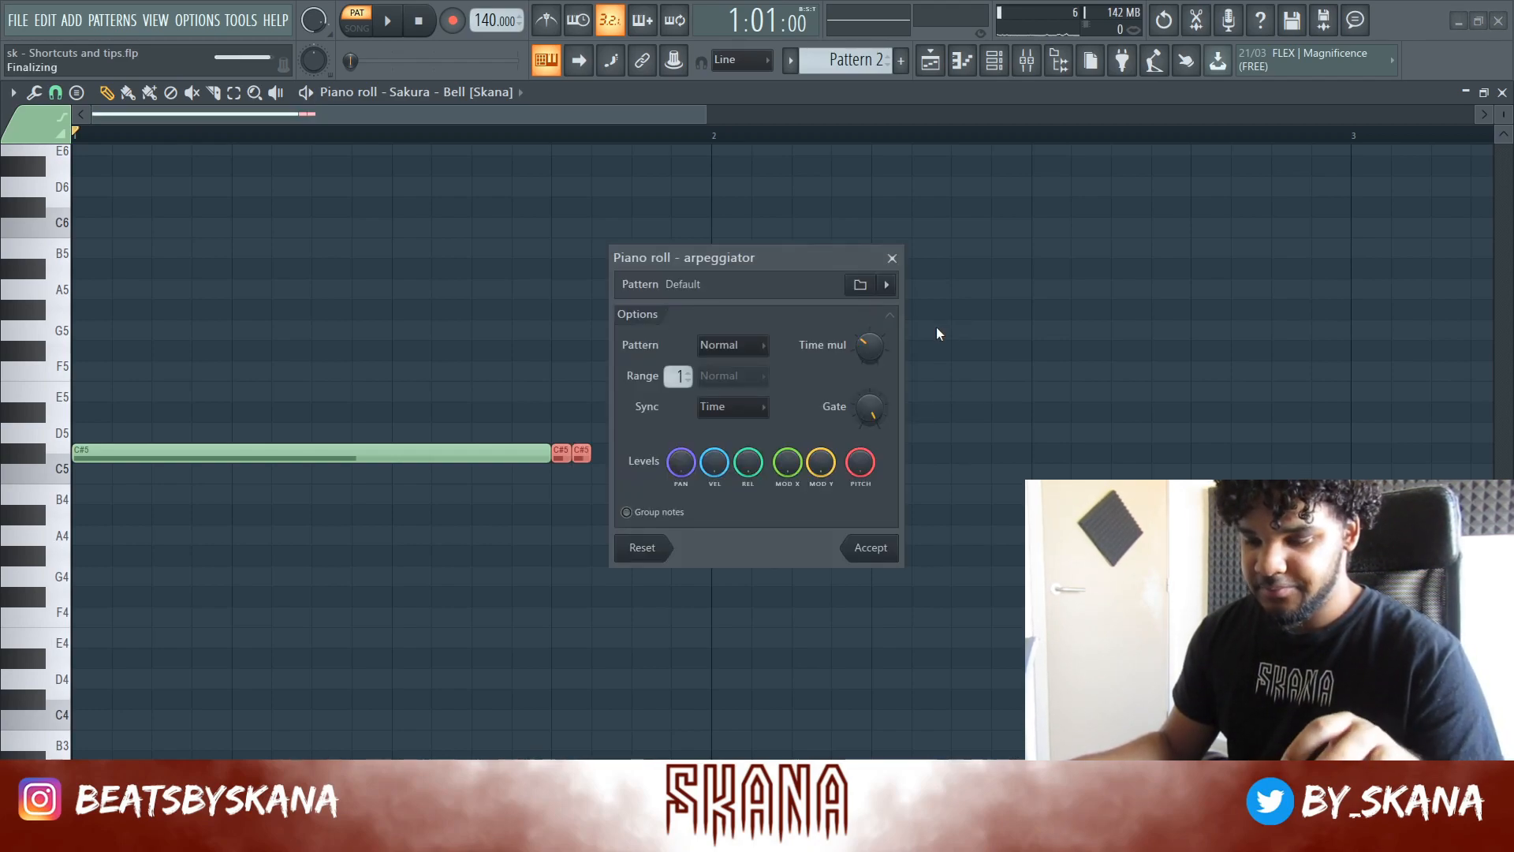
pyautogui.moveTo(727, 260); pyautogui.dragTo(811, 243)
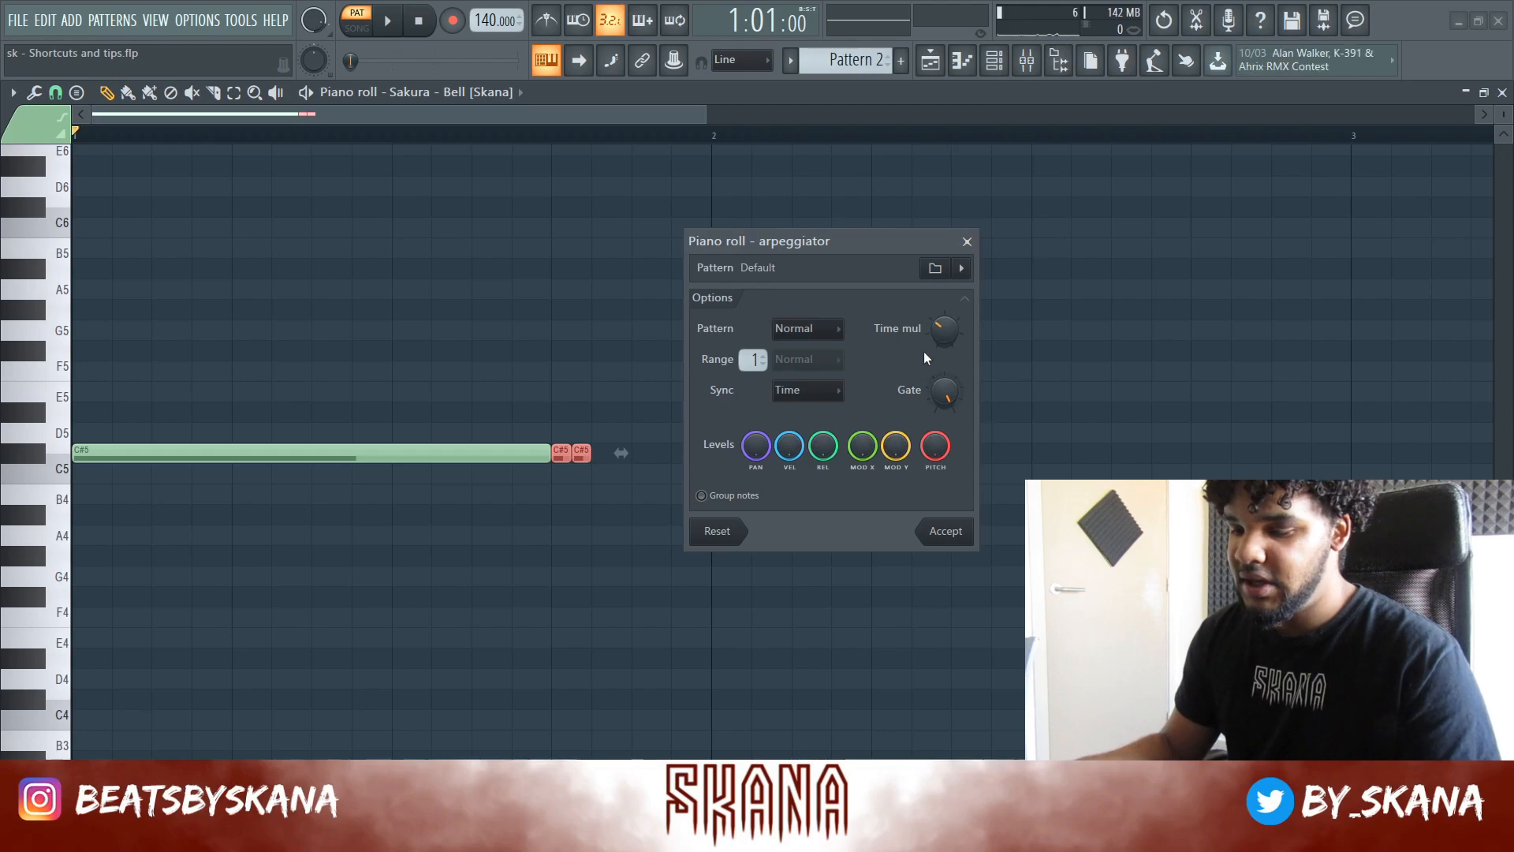
pyautogui.moveTo(949, 329)
pyautogui.mouseDown()
pyautogui.moveTo(949, 344)
pyautogui.moveTo(945, 327)
pyautogui.mouseUp()
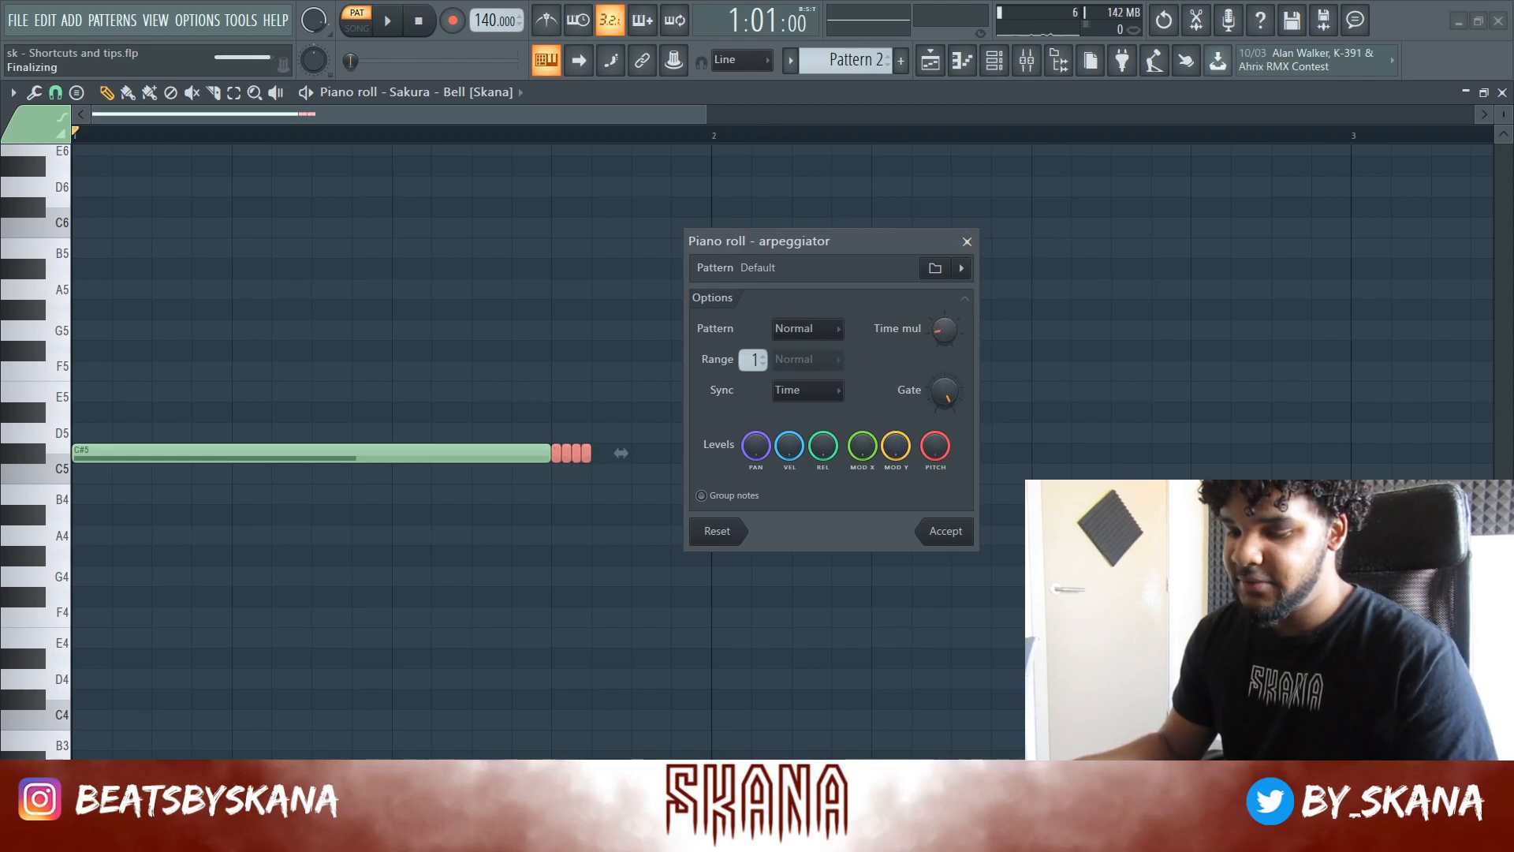
pyautogui.click(968, 242)
# Switch to Pattern 1 and select all of its notes
pyautogui.scroll(1, 963, 247)
pyautogui.scroll(2, 957, 237)
pyautogui.scroll(-3, 908, 176)
pyautogui.scroll(-2, 900, 197)
pyautogui.press('KP_Subtract')
pyautogui.scroll(-4, 871, 230)
pyautogui.moveTo(1120, 166); pyautogui.dragTo(75, 757)
pyautogui.scroll(1, 656, 477)
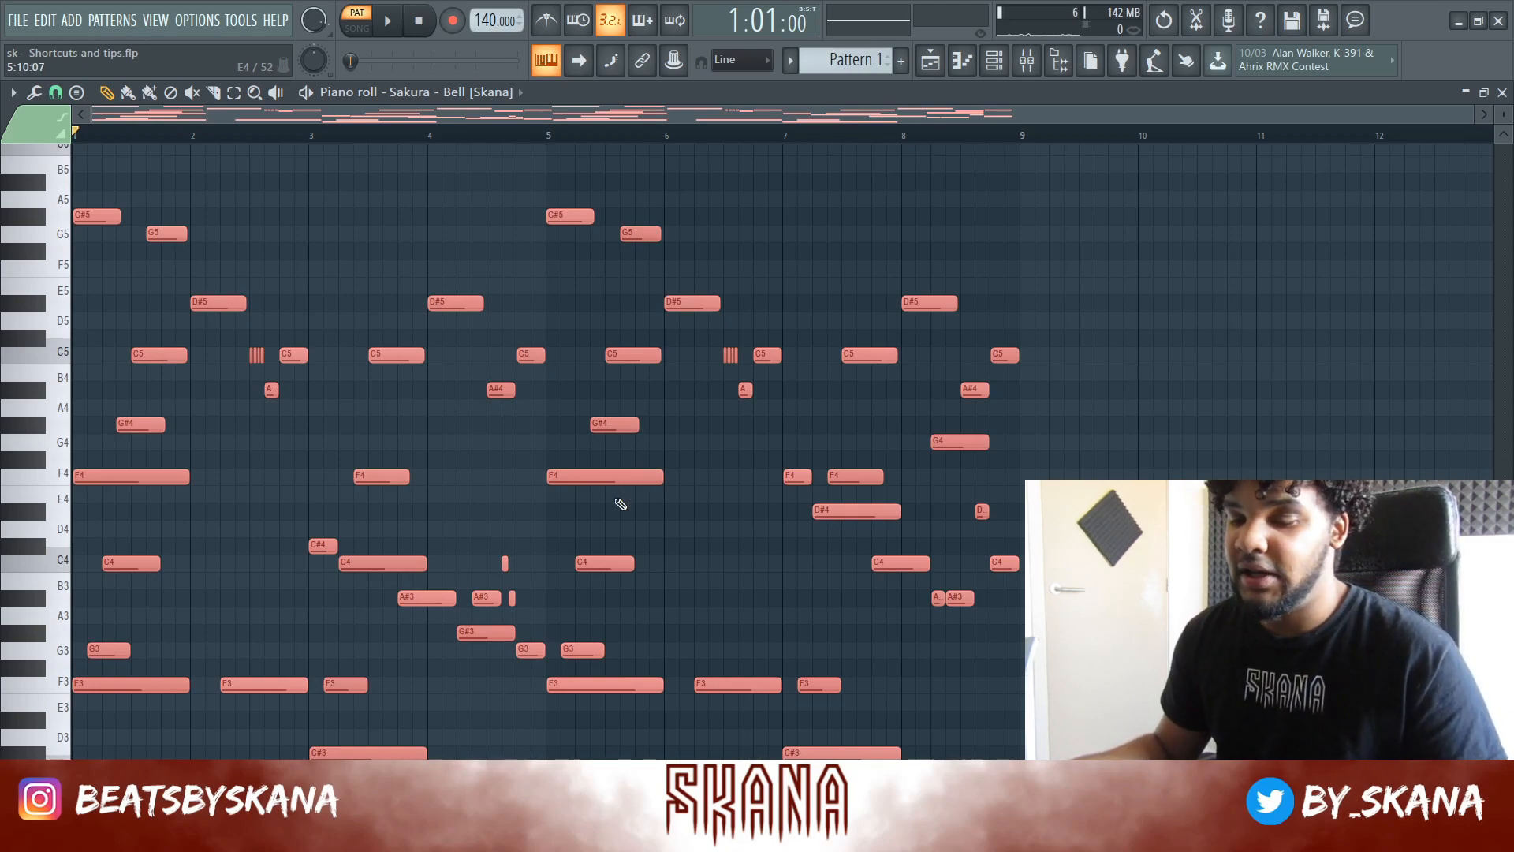
# Try the Arpeggiator on all Pattern 1 notes with a raised time multiplier and lowered gate, play the pattern, and close without accepting
pyautogui.hotkey('alt', 'a')
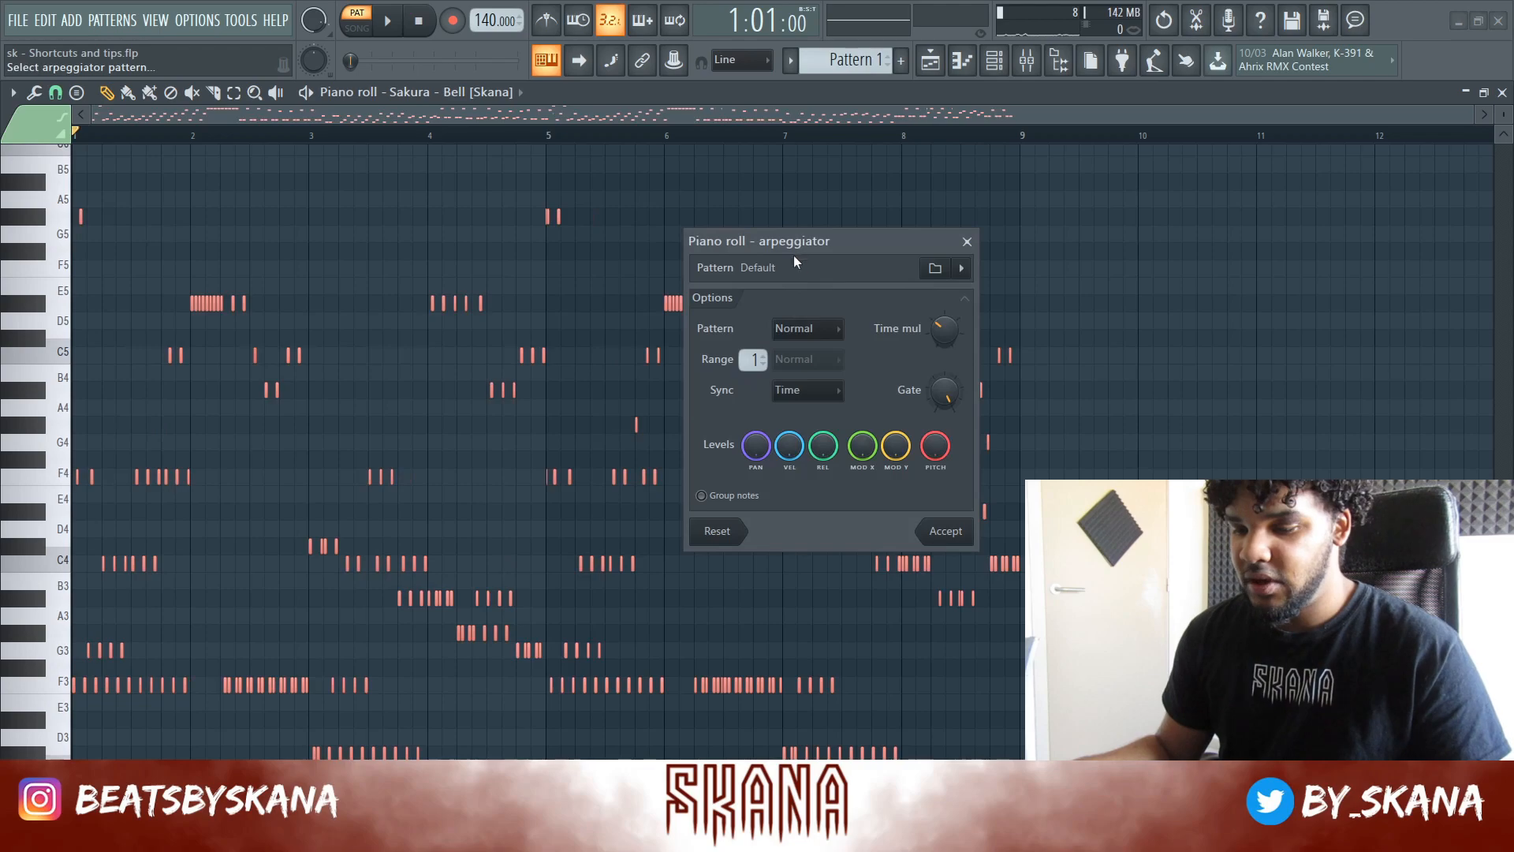
pyautogui.moveTo(798, 249); pyautogui.dragTo(885, 190)
pyautogui.click(1033, 274)
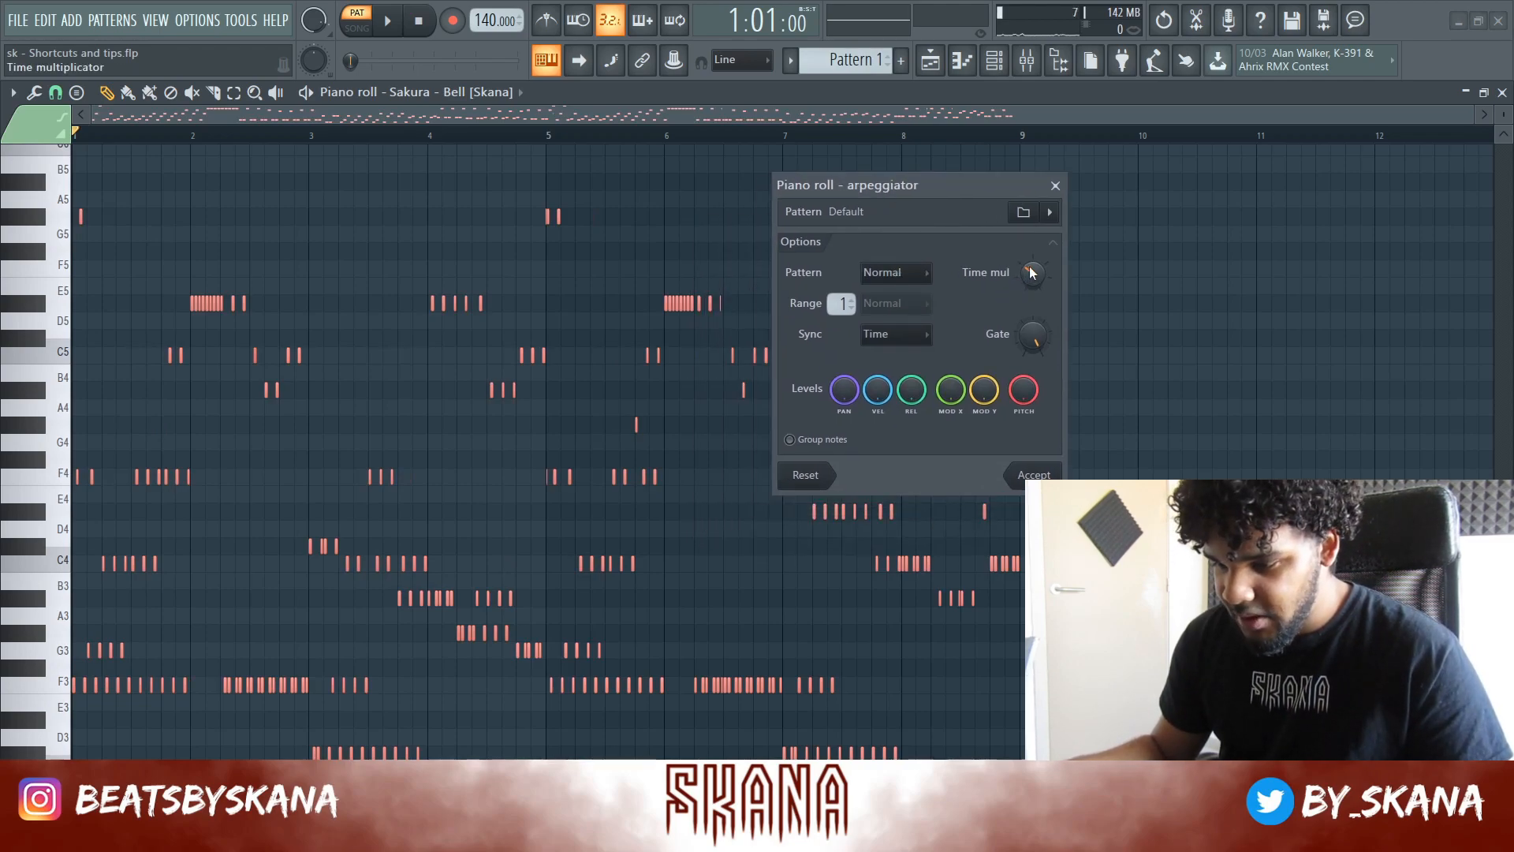
pyautogui.moveTo(1032, 274)
pyautogui.mouseDown()
pyautogui.moveTo(1032, 304)
pyautogui.moveTo(1033, 237)
pyautogui.moveTo(1033, 276)
pyautogui.moveTo(1033, 260)
pyautogui.mouseUp()
pyautogui.moveTo(1032, 335); pyautogui.dragTo(1033, 352)
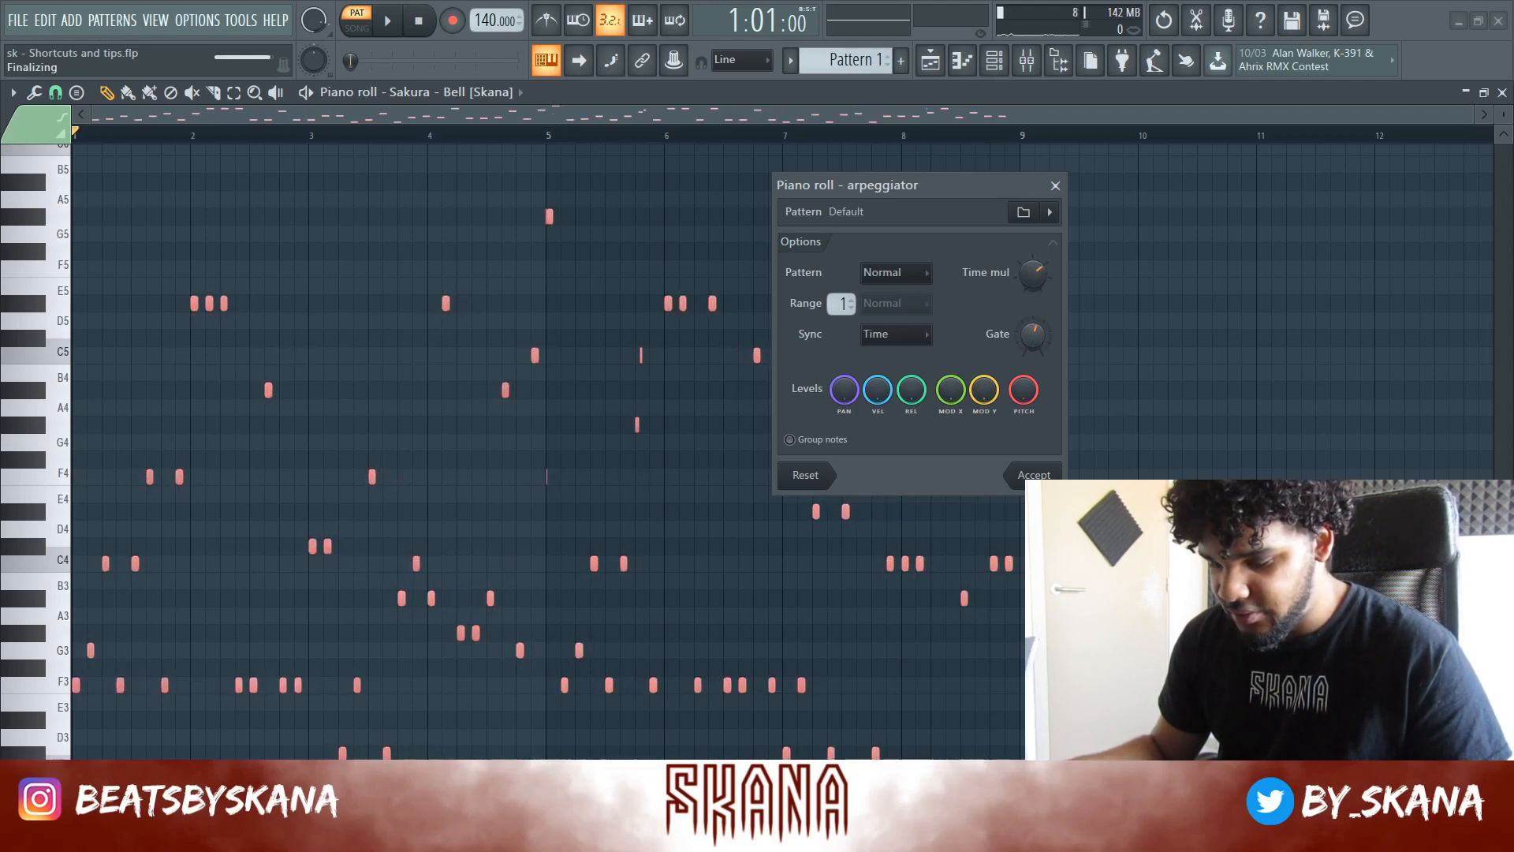
pyautogui.press('space')
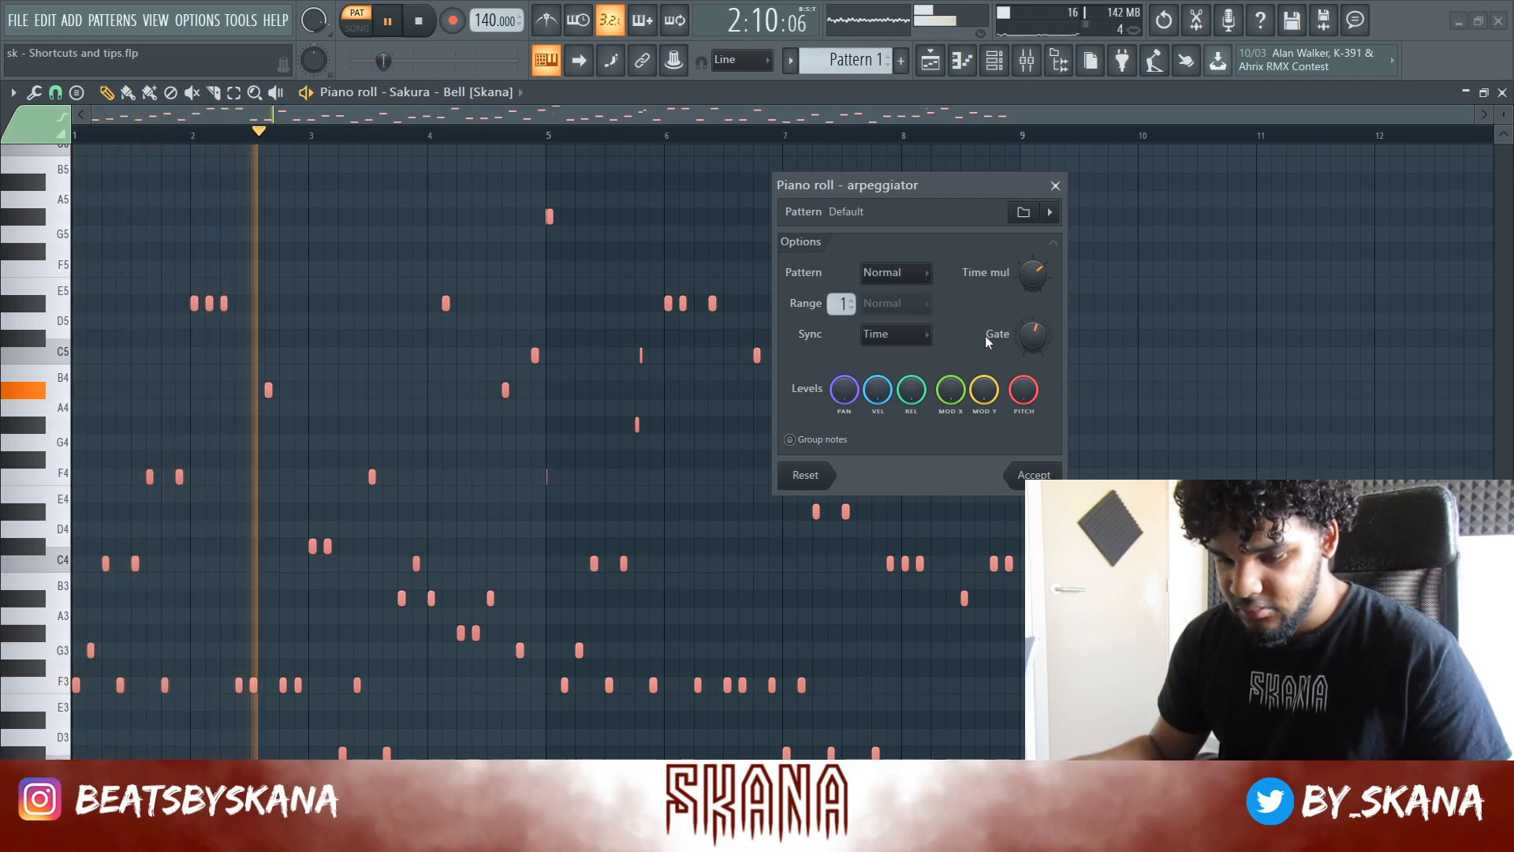
pyautogui.press('space')
pyautogui.click(1056, 187)
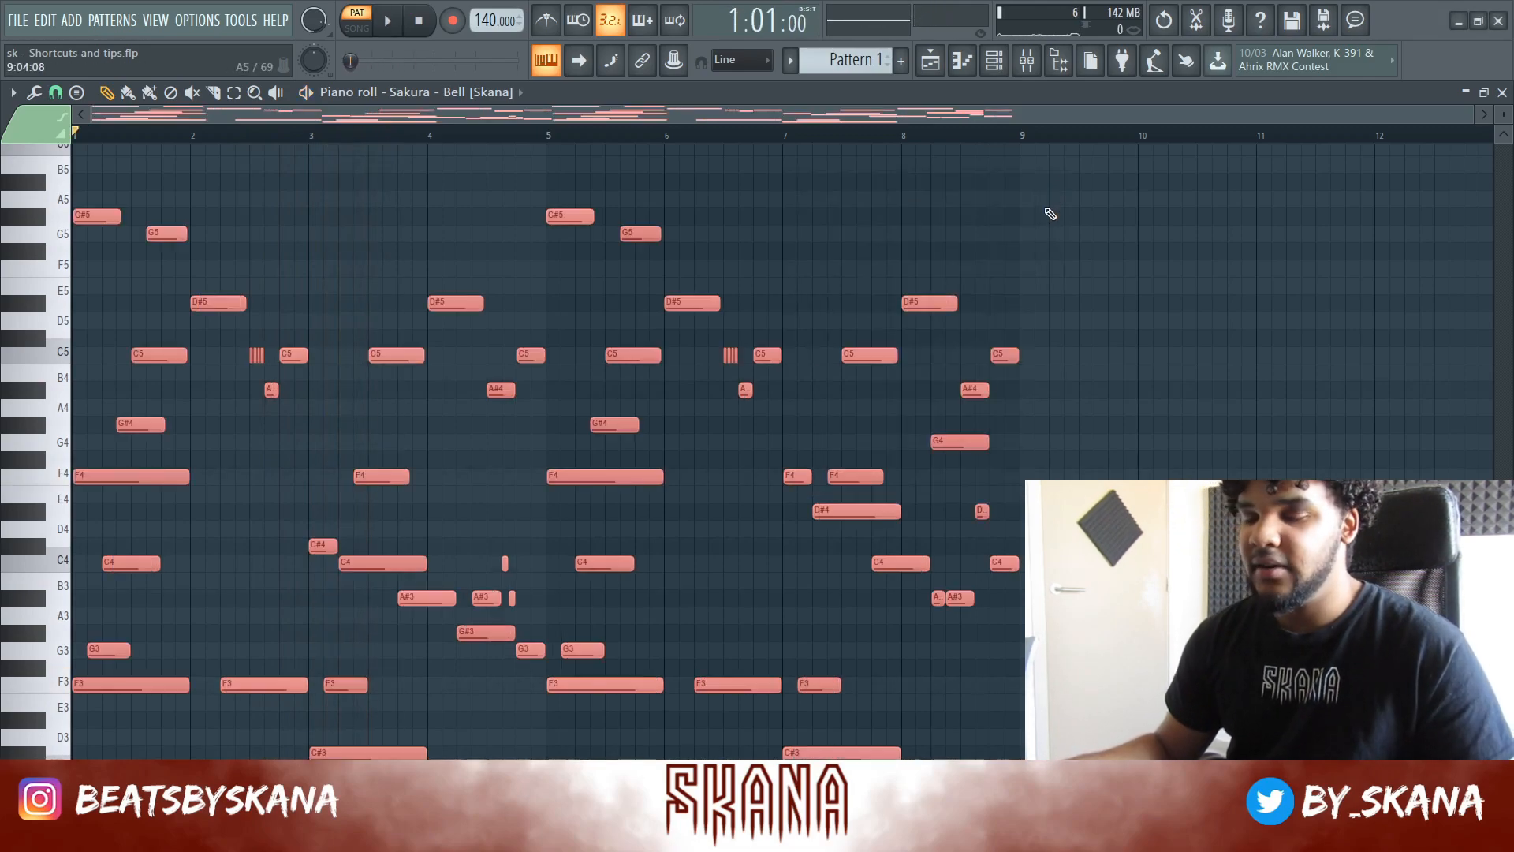
# Try the Chopper on all Pattern 1 notes and close it without accepting
pyautogui.scroll(-1, 1034, 252)
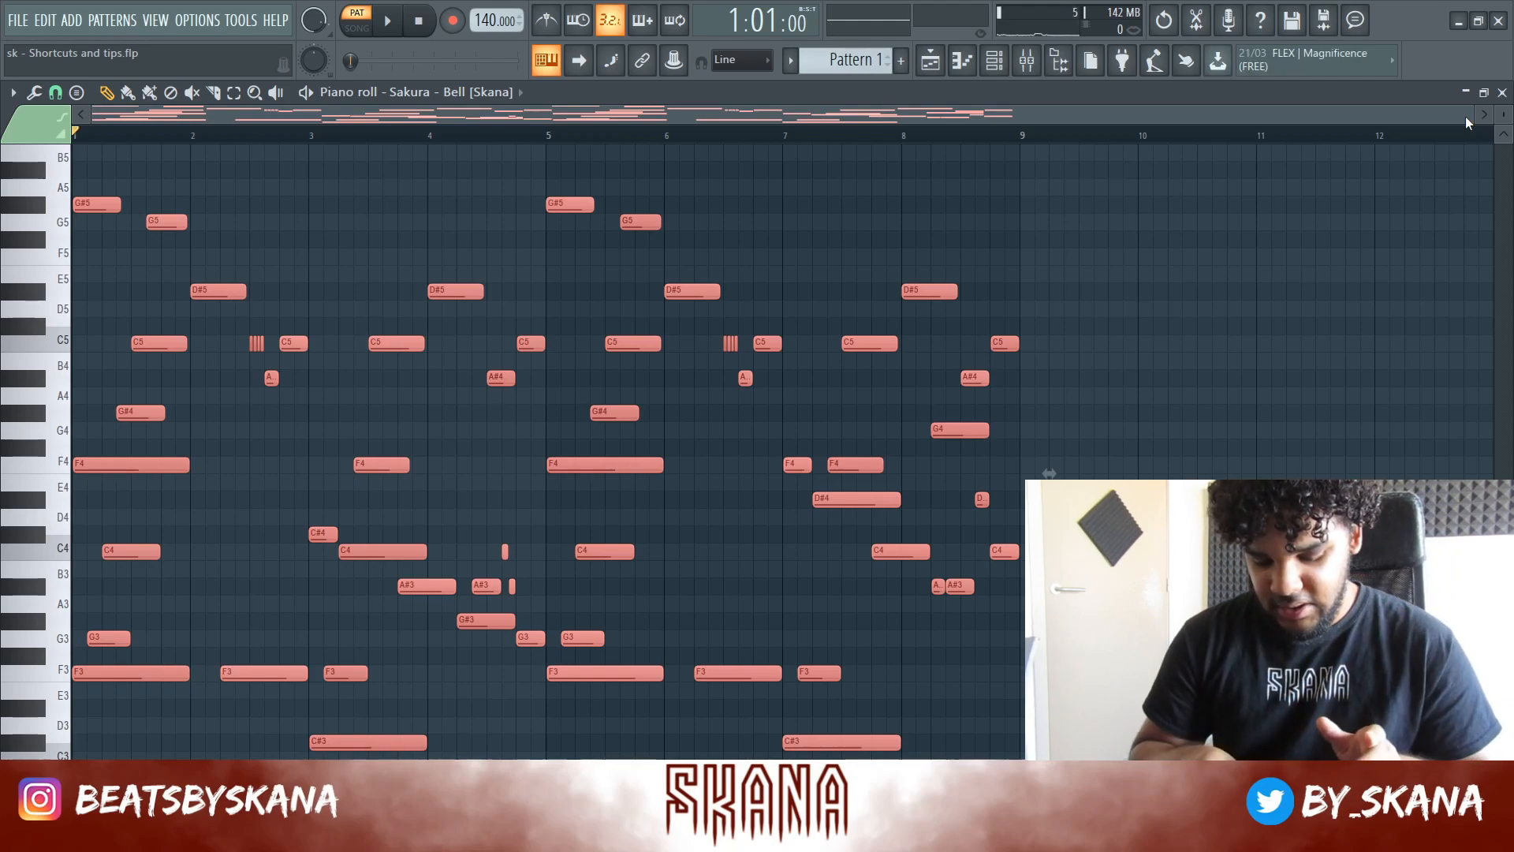
pyautogui.hotkey('alt', 'u')
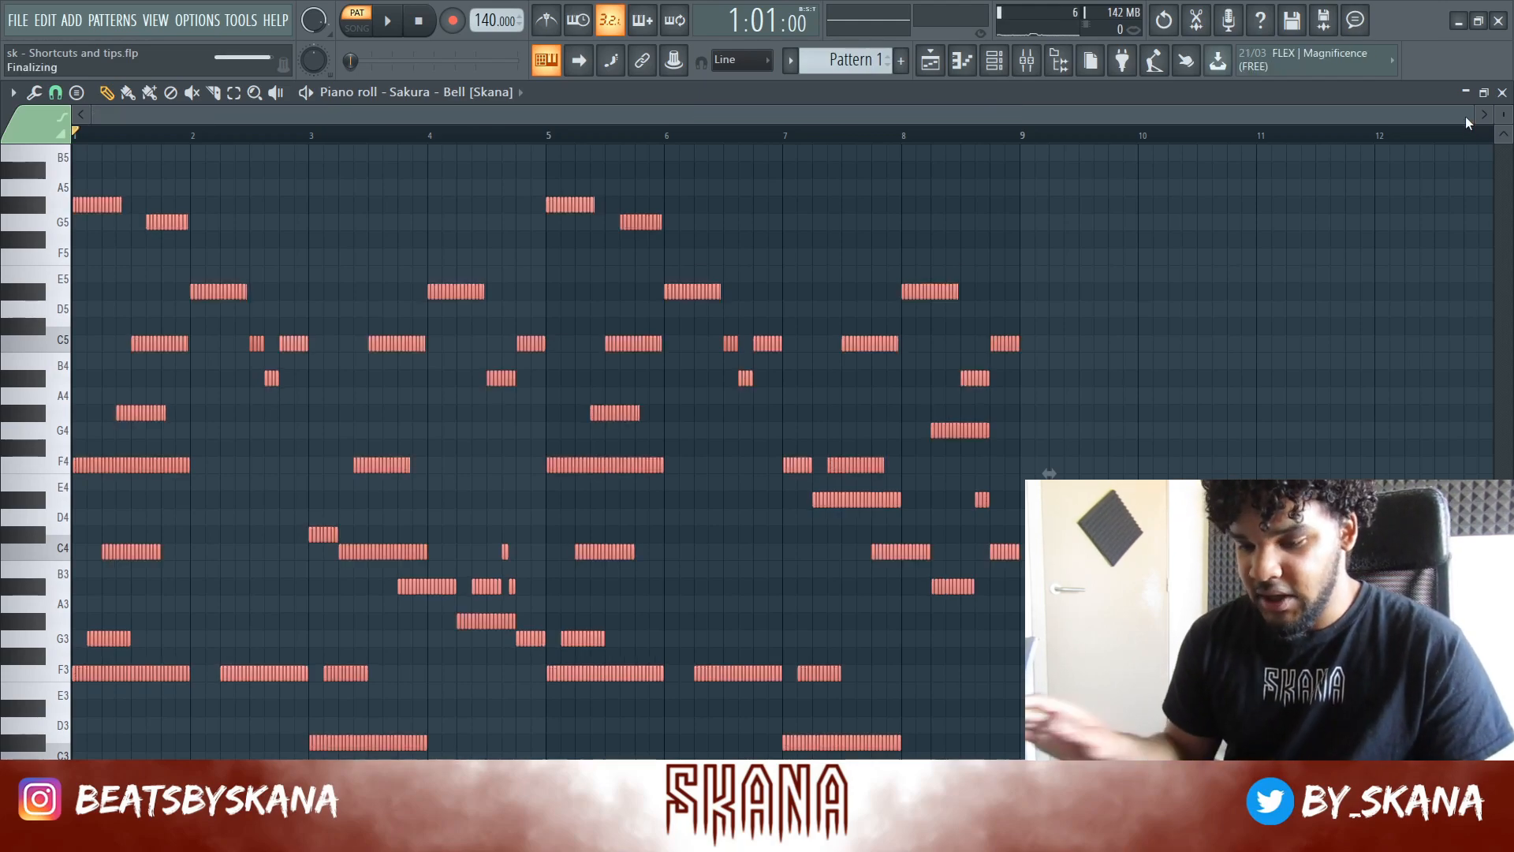
pyautogui.press('Escape')
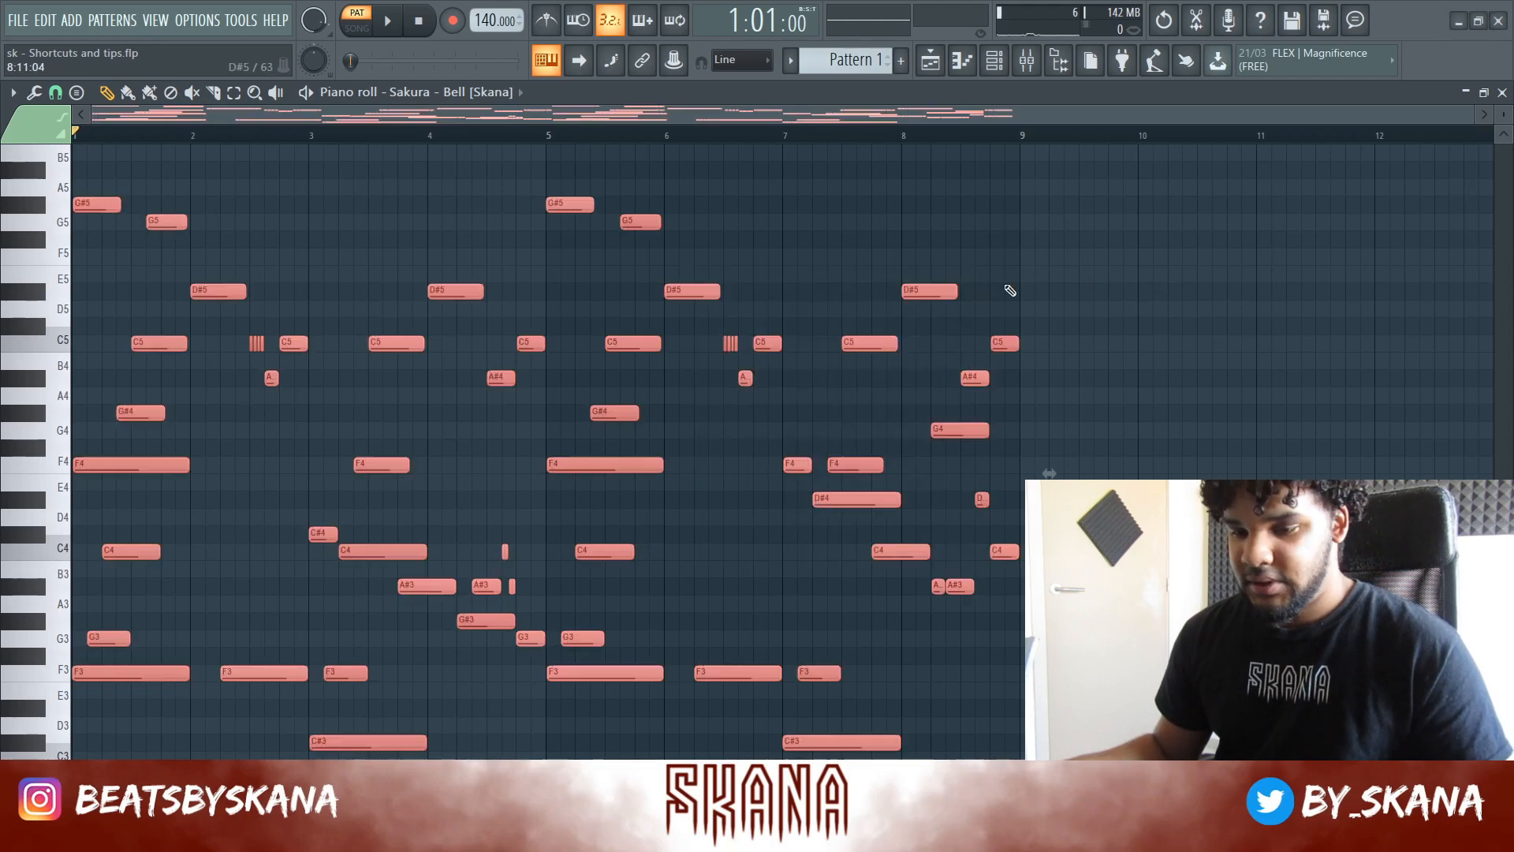
# Try flipping the Pattern 1 notes vertically, in both directions and horizontally, playing the result, and close the score flipper without accepting
pyautogui.hotkey('alt', 'y')
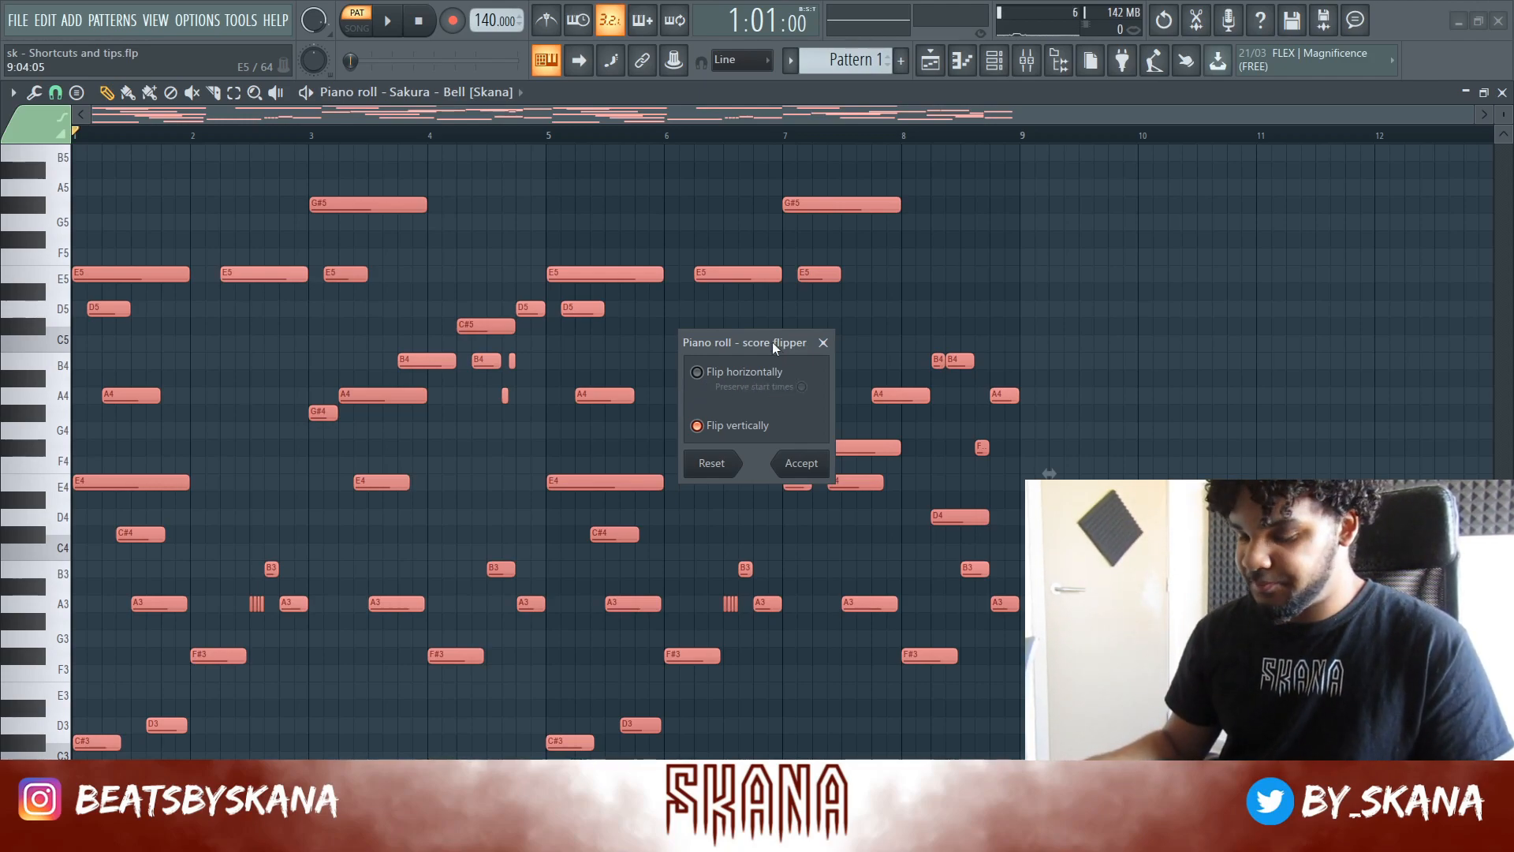
pyautogui.press('space')
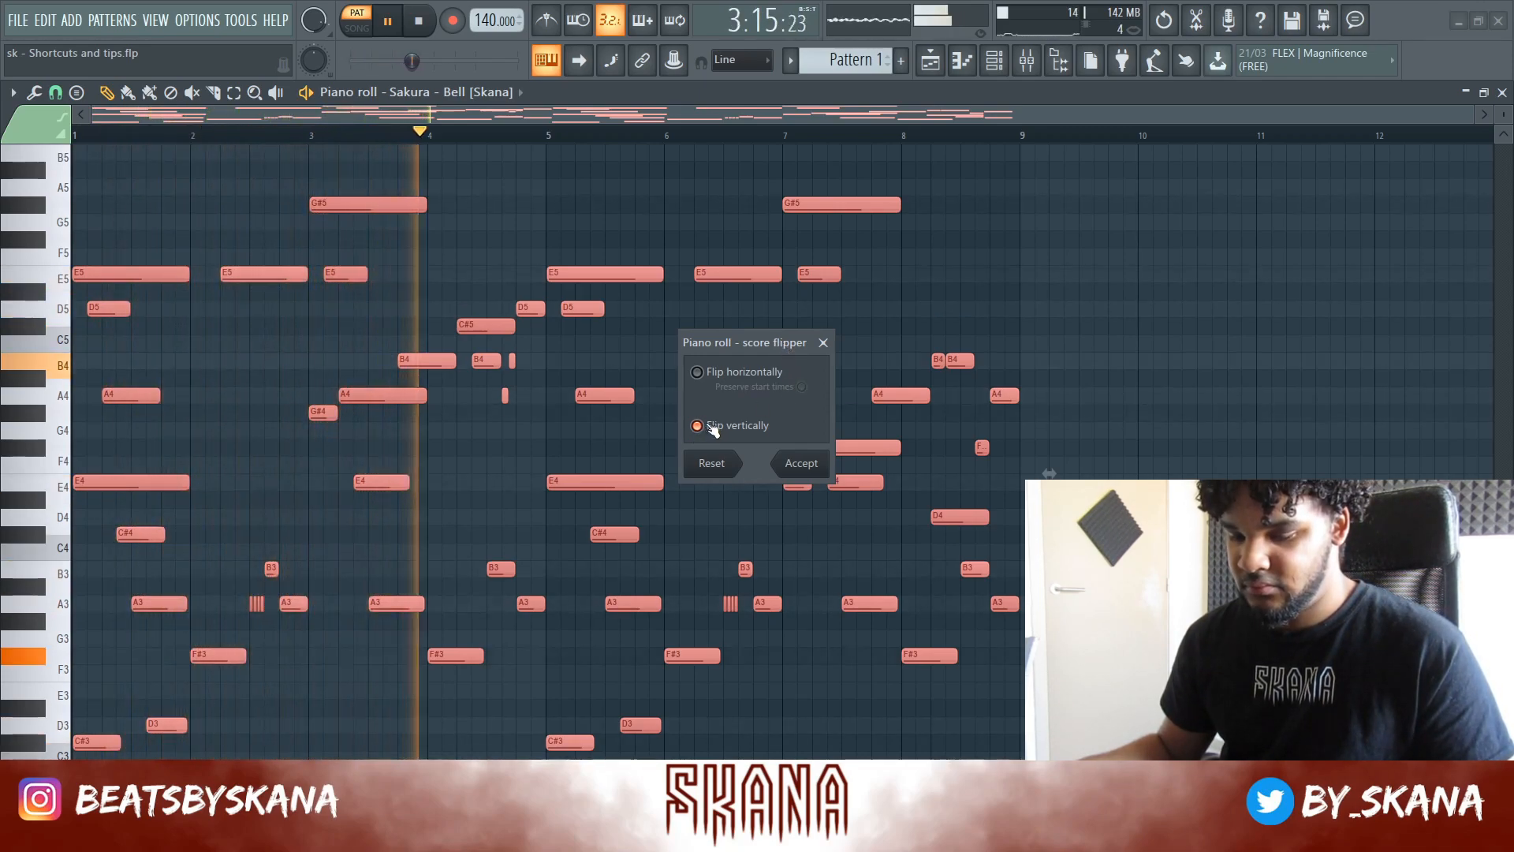
pyautogui.click(698, 372)
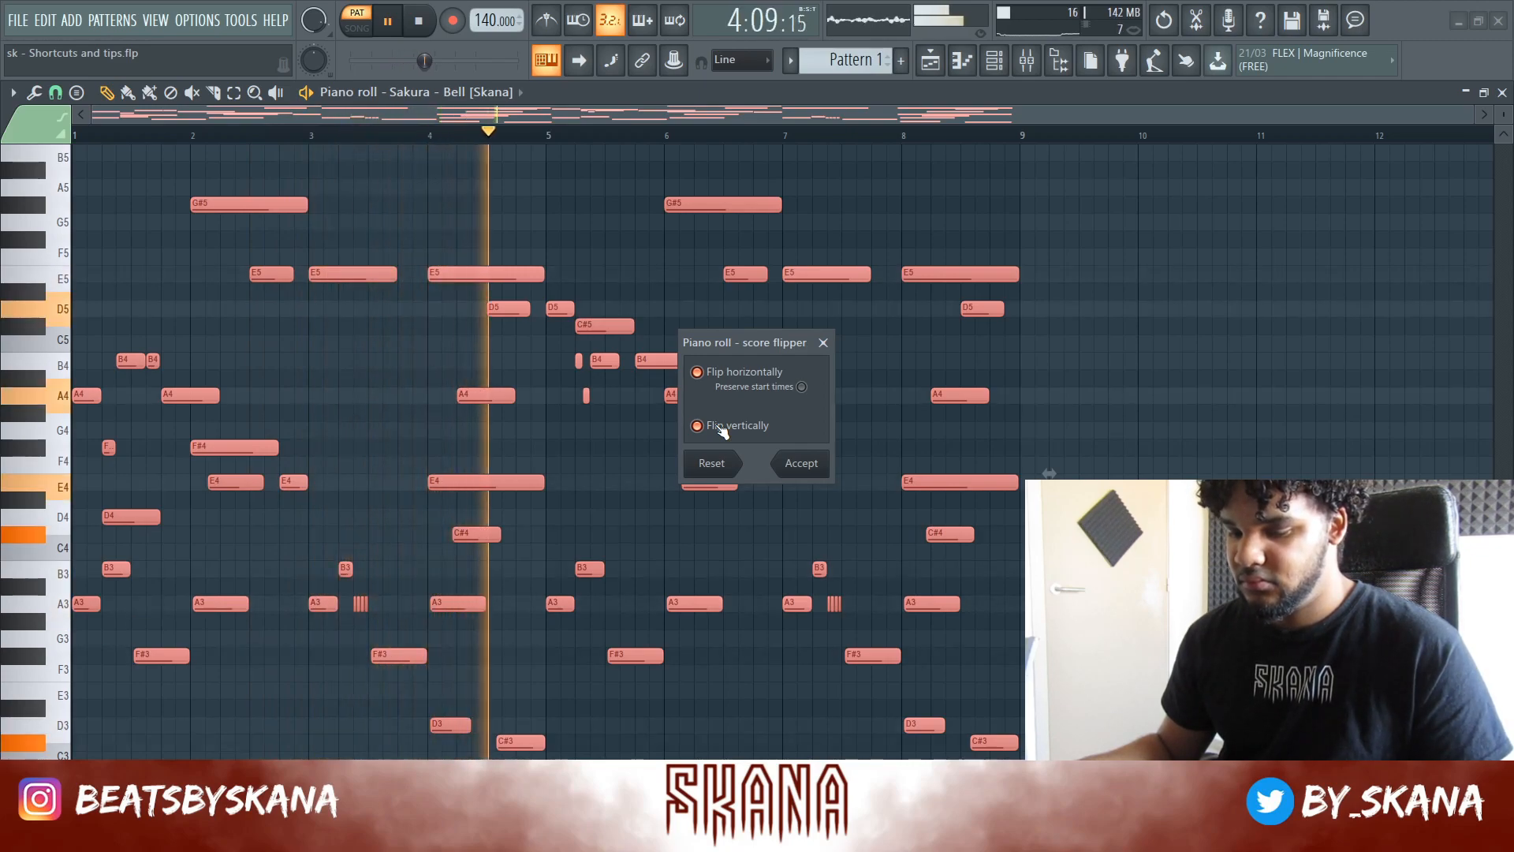
pyautogui.press('space')
pyautogui.click(721, 429)
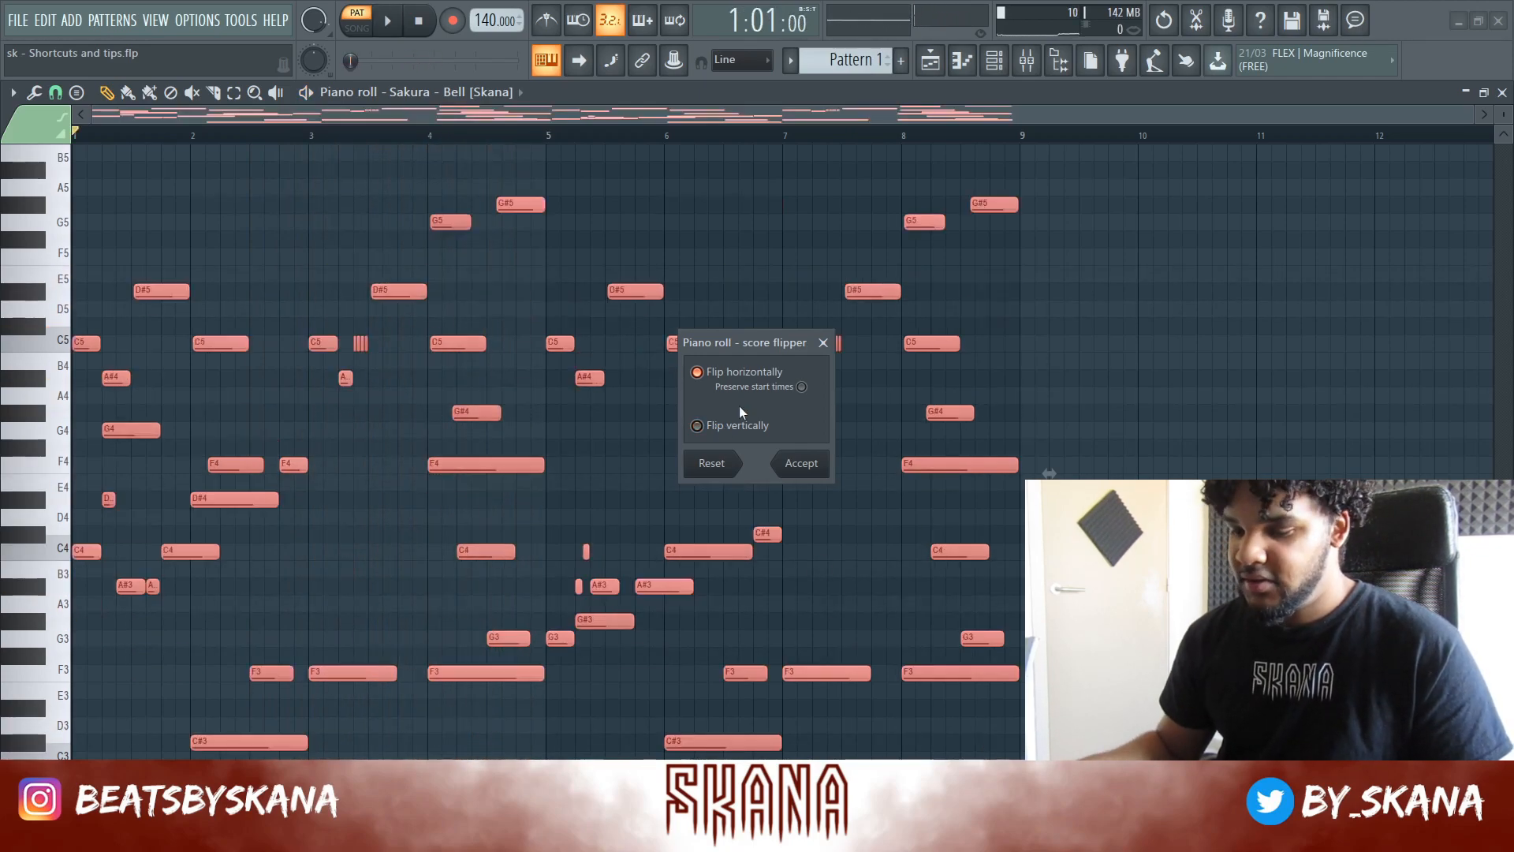
pyautogui.click(823, 342)
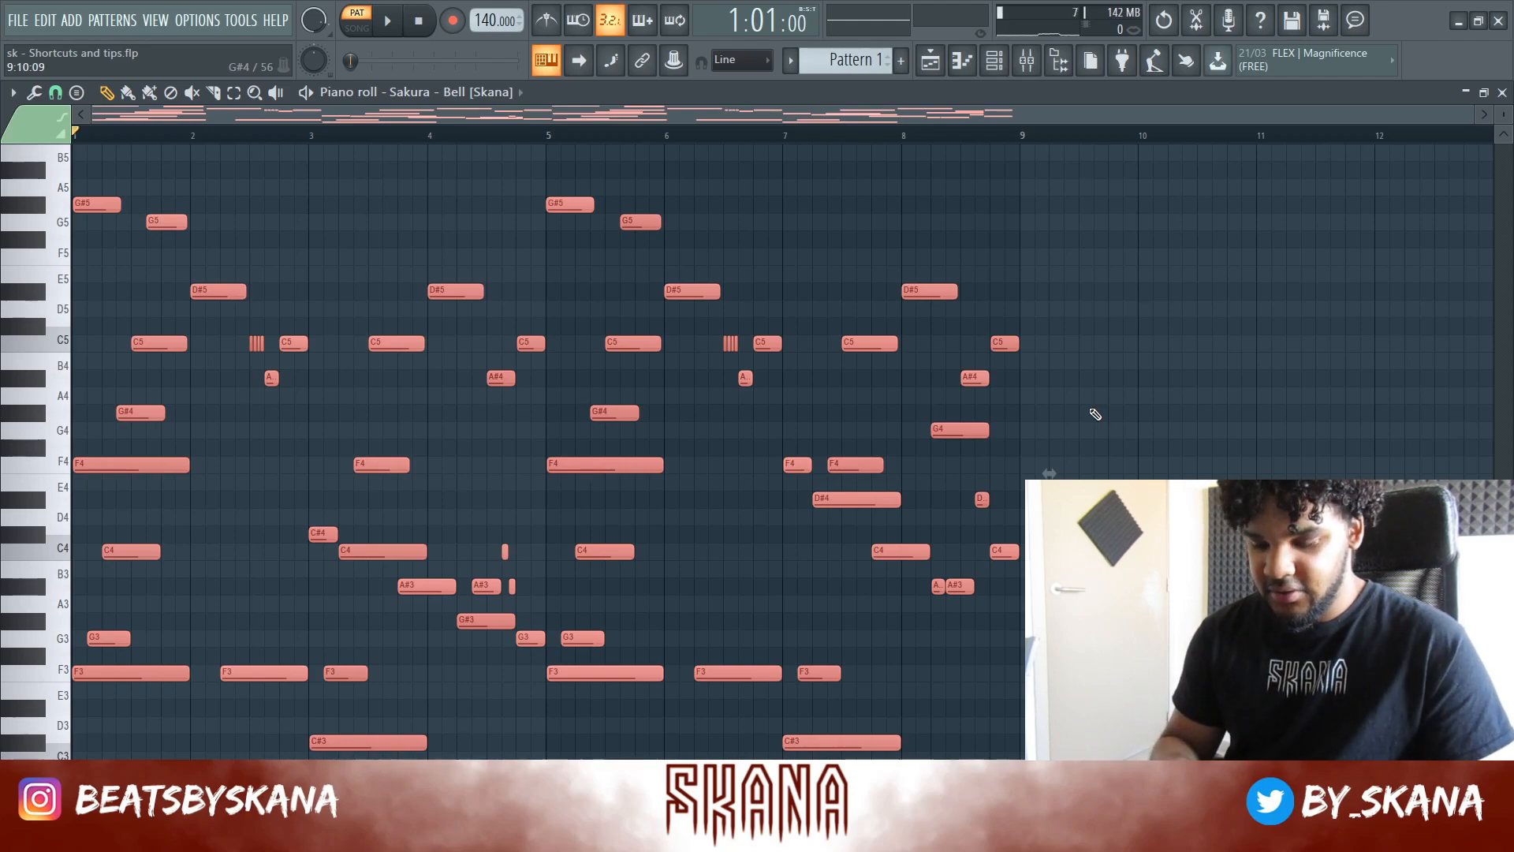
pyautogui.hotkey('alt', 'y')
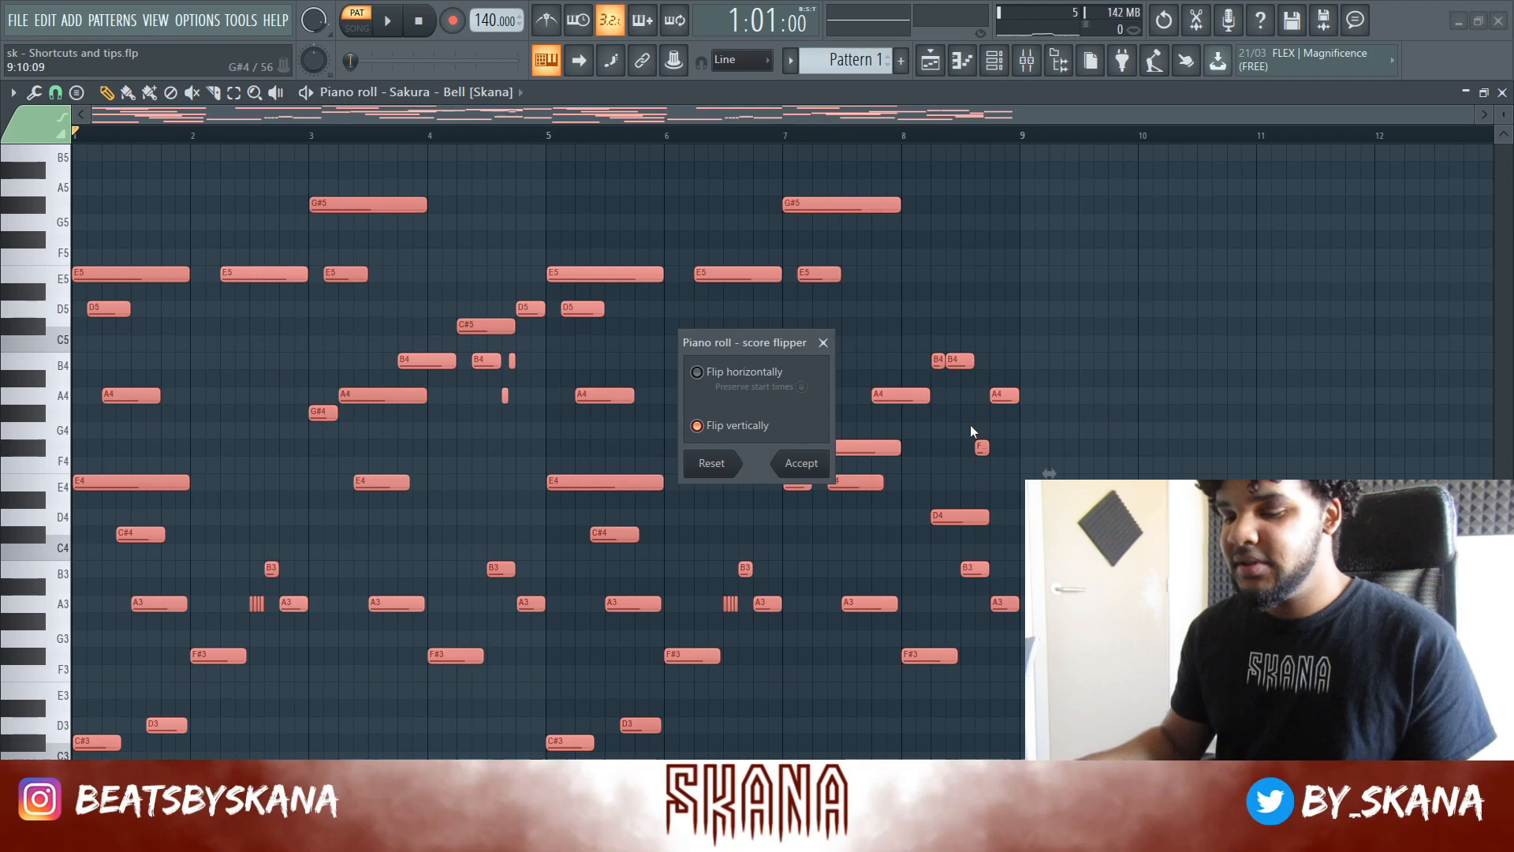
pyautogui.click(824, 342)
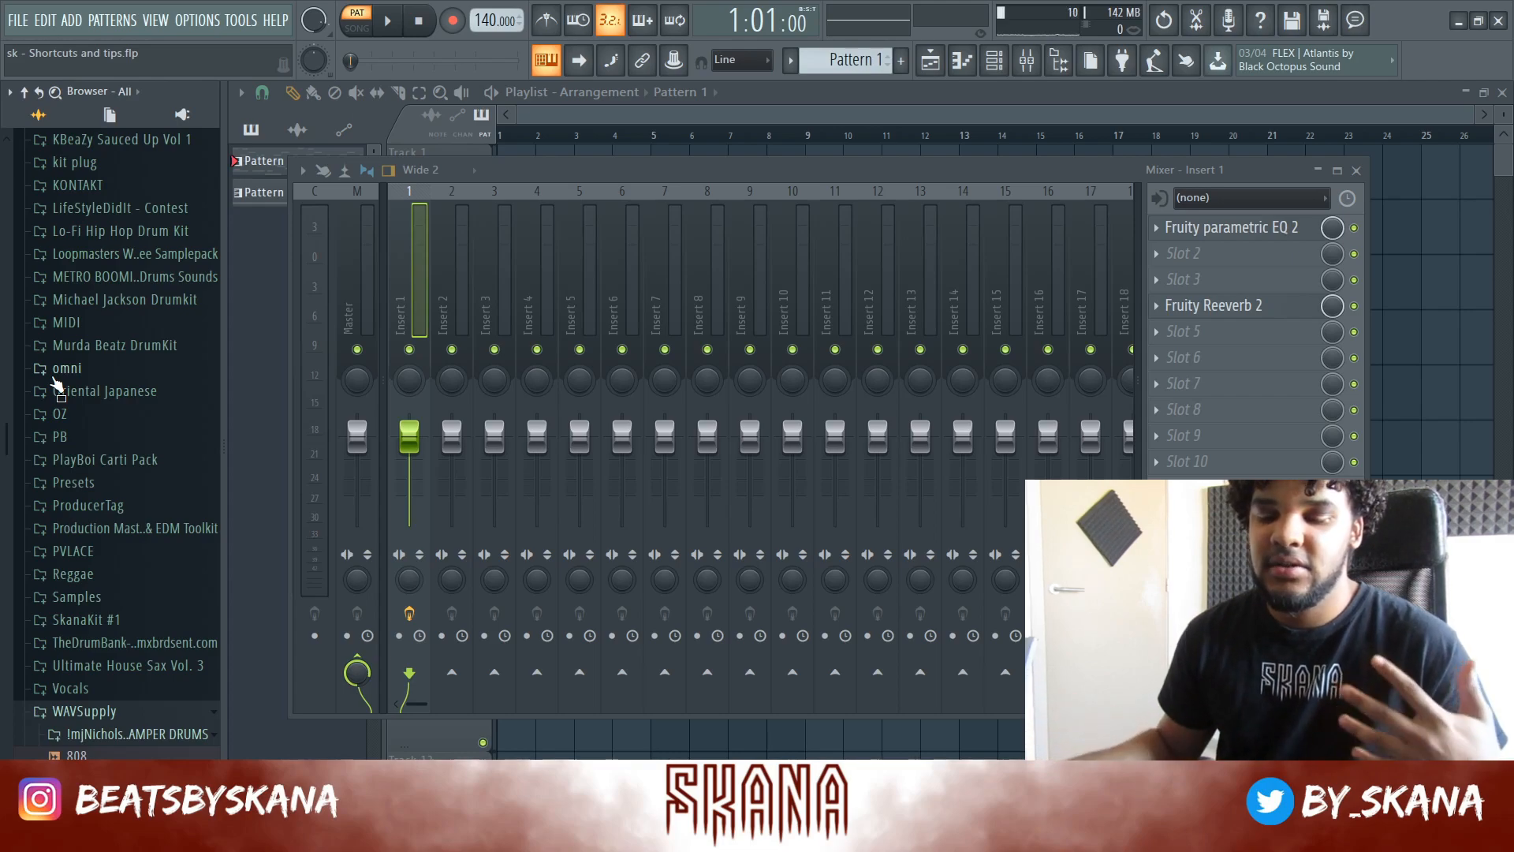
# Open the snares folder of the Lo-Fi Hip Hop Drum Kit in the browser
pyautogui.scroll(6, 110, 457)
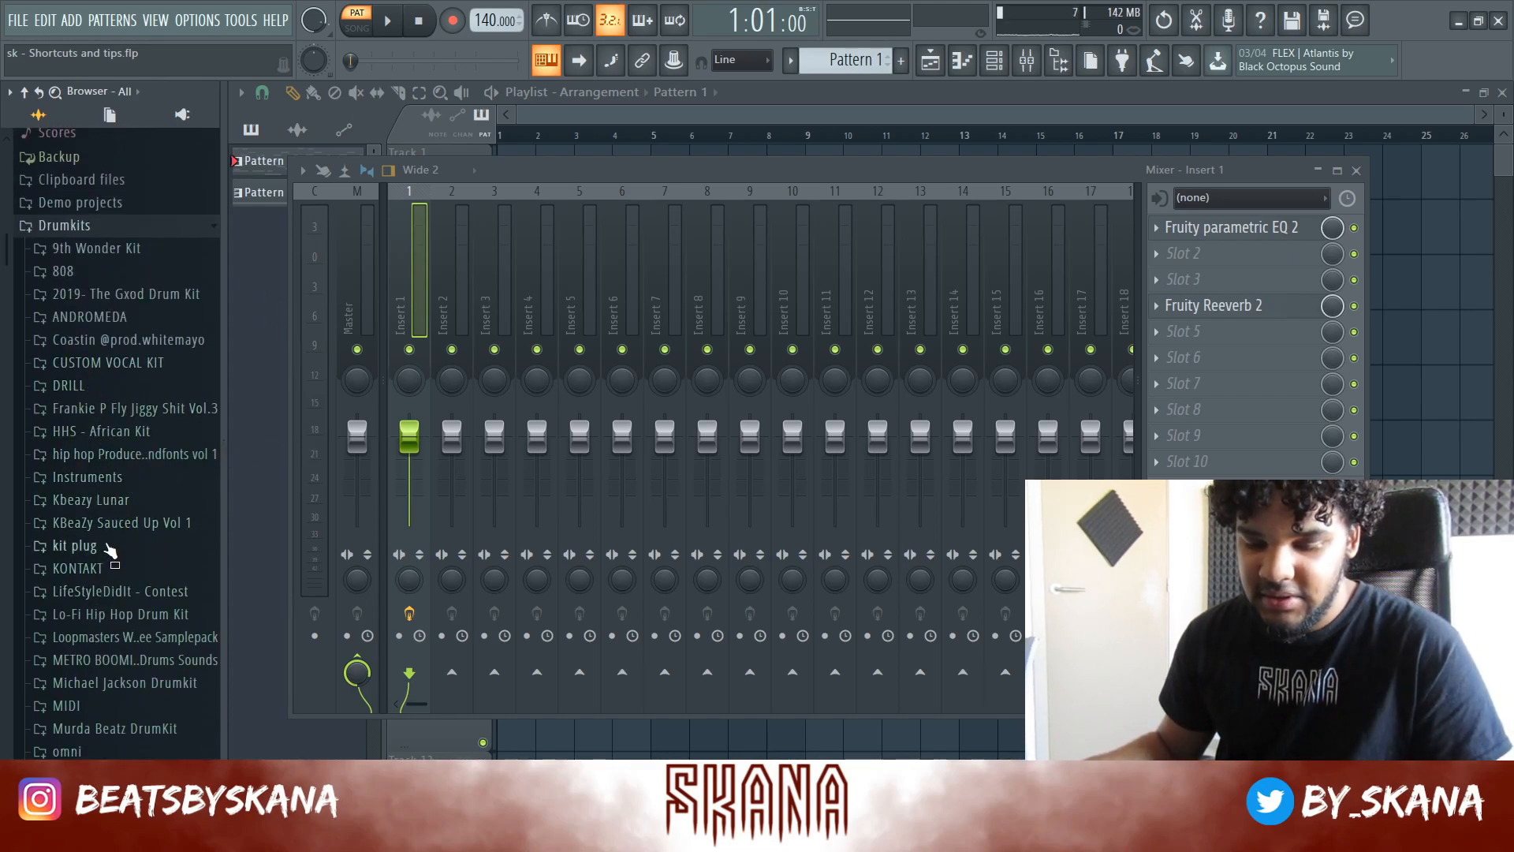
pyautogui.scroll(-2, 142, 533)
pyautogui.scroll(-2, 142, 528)
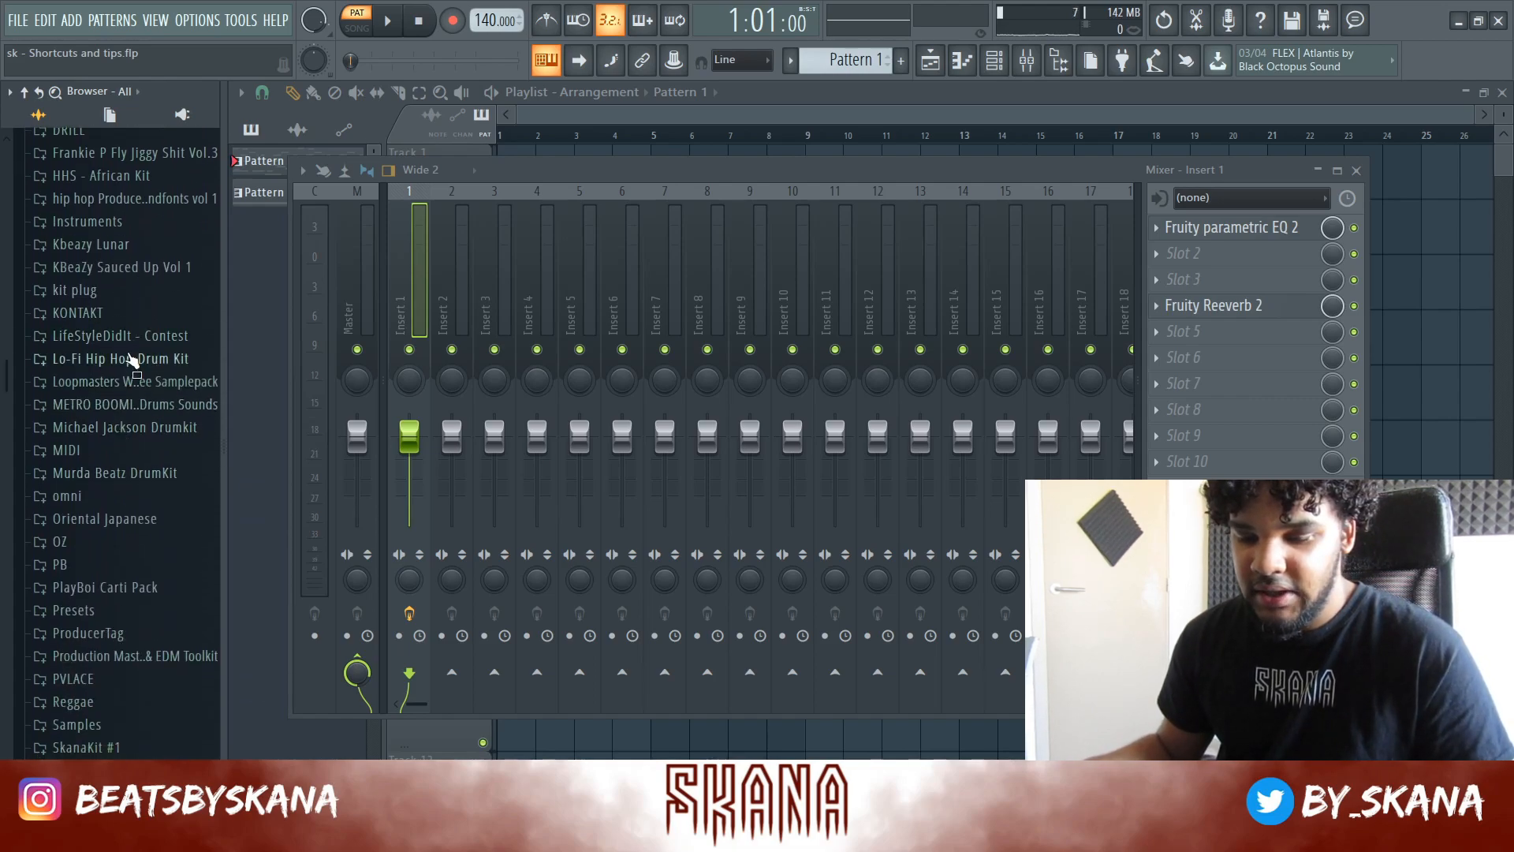
pyautogui.click(126, 360)
pyautogui.click(83, 473)
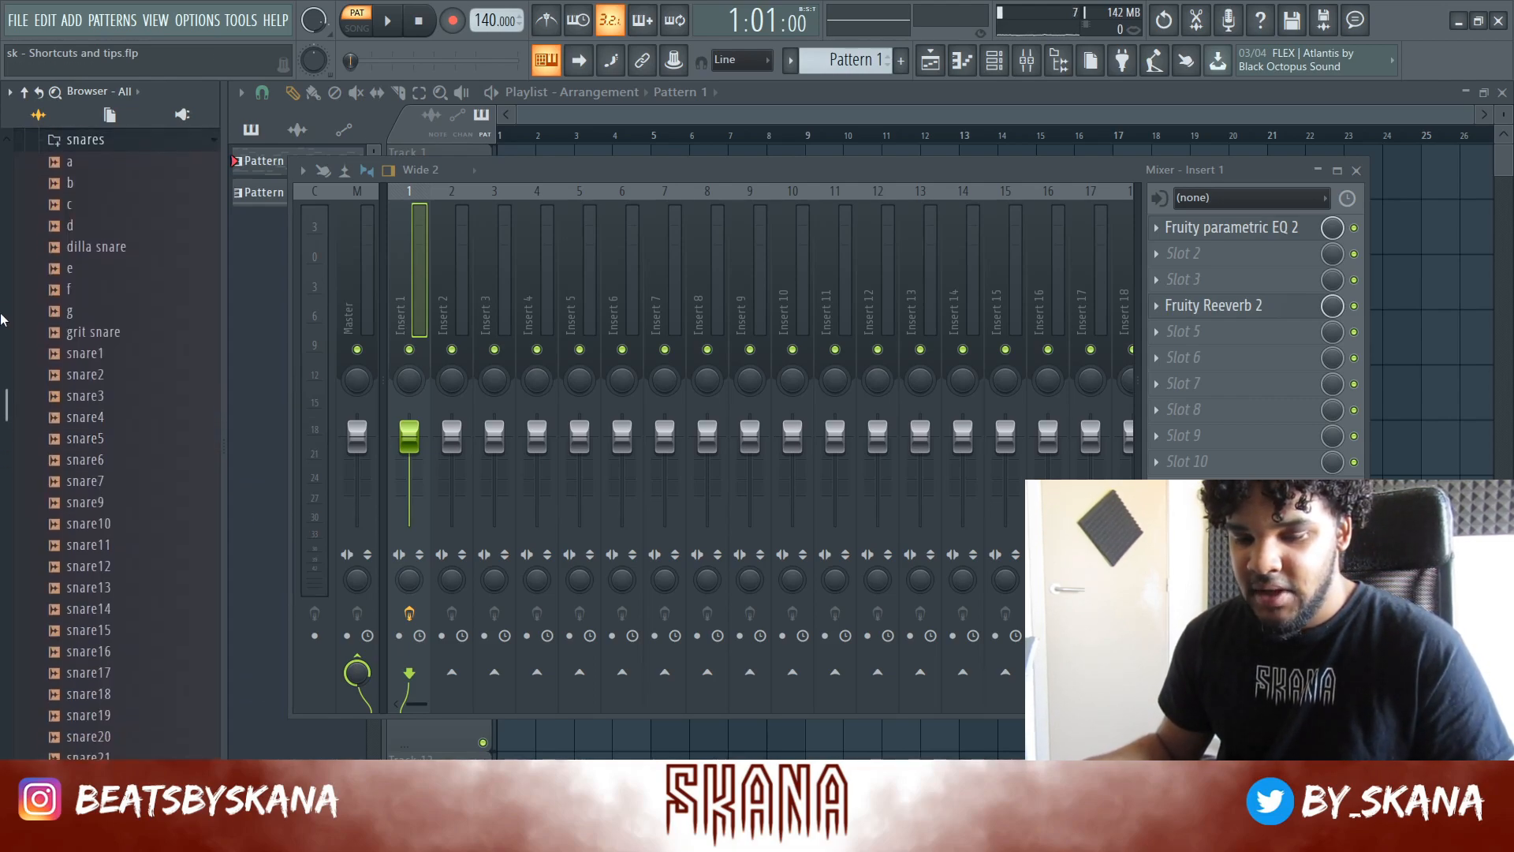
# Audition the samples in the snares folder one after another and stop on snare7
pyautogui.press('Down')
pyautogui.press('Down')
pyautogui.press('Down')
pyautogui.press('Down')
pyautogui.press('Down')
pyautogui.press('Down')
pyautogui.press('Down')
pyautogui.press('Down')
pyautogui.press('Down')
pyautogui.press('Down')
pyautogui.press('Down')
pyautogui.press('Down')
pyautogui.press('Up')
pyautogui.press('Up')
pyautogui.press('Down')
pyautogui.press('Up')
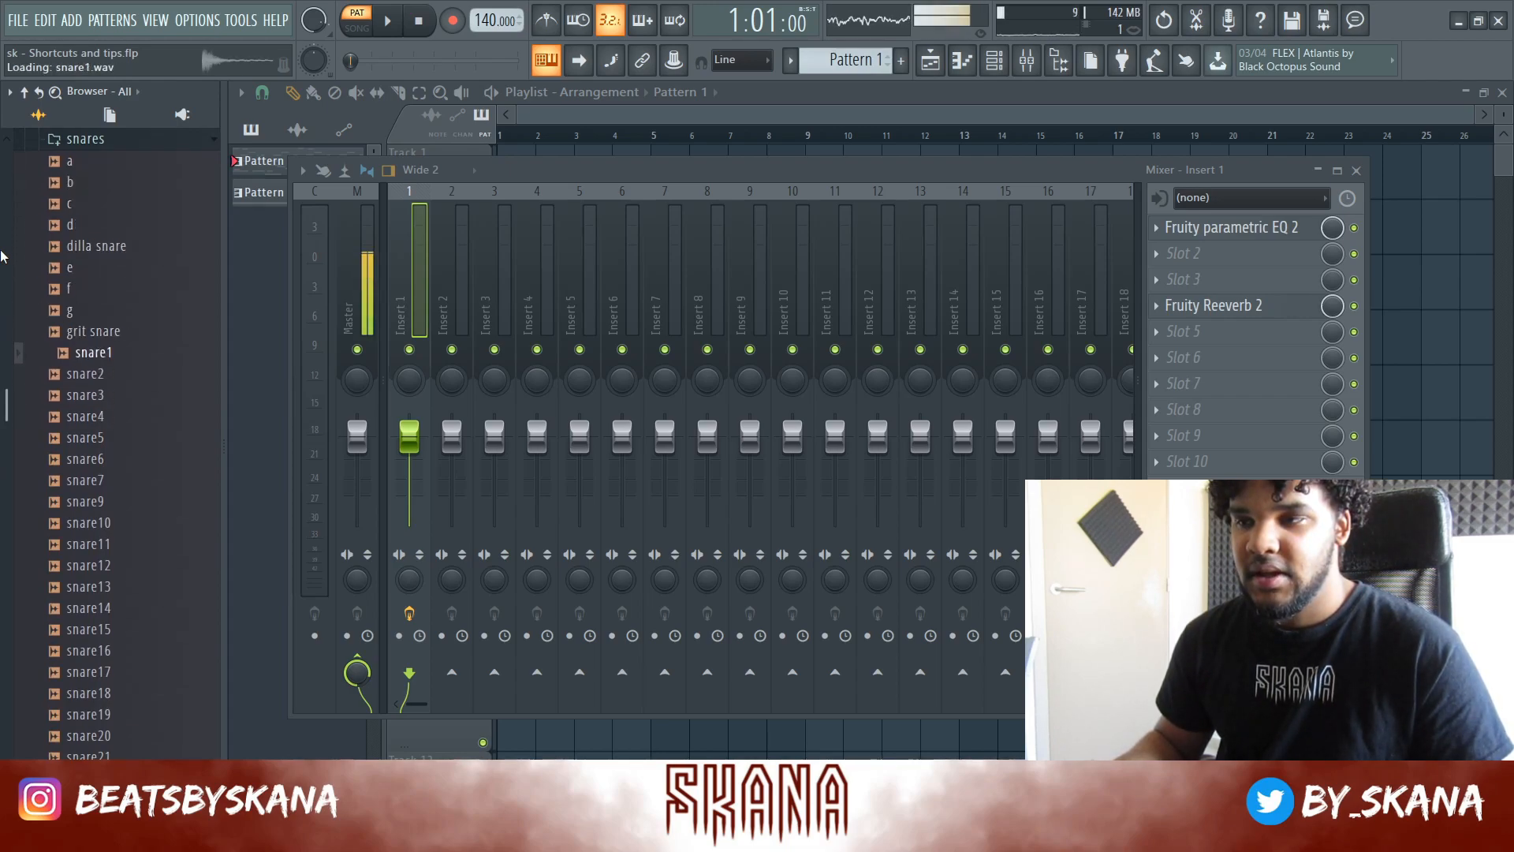
pyautogui.press('Up')
pyautogui.press('Down')
pyautogui.press('Up')
pyautogui.press('Down')
pyautogui.press('Down')
pyautogui.press('Down')
pyautogui.press('Down')
pyautogui.press('Down')
pyautogui.press('Down')
pyautogui.press('Down')
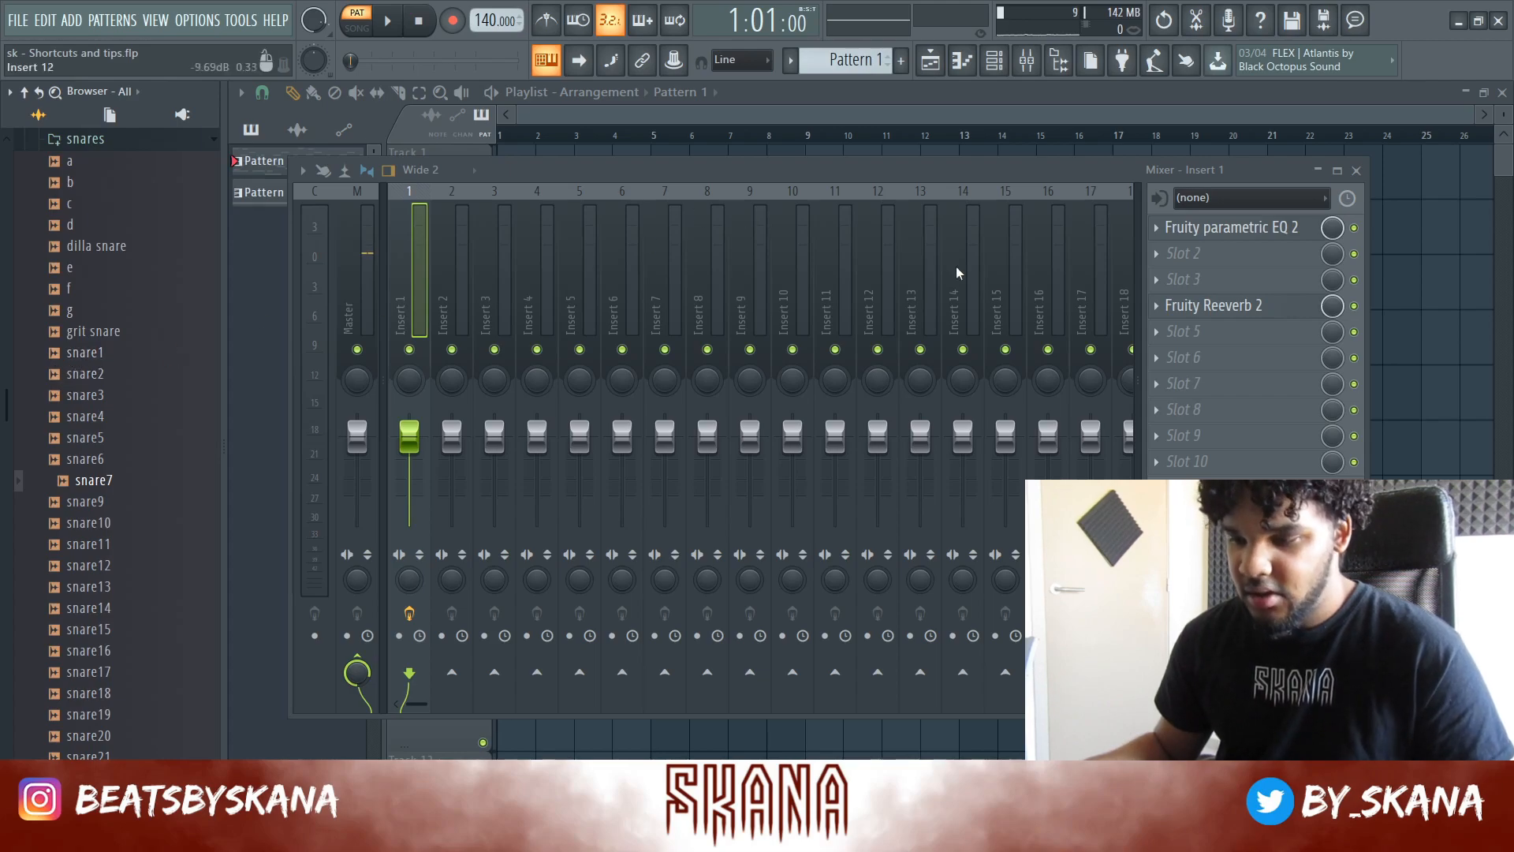
# Show the channel rack, replace the Sakura channel's sound with the snare7 sample, and play Pattern 1
pyautogui.press('F6')
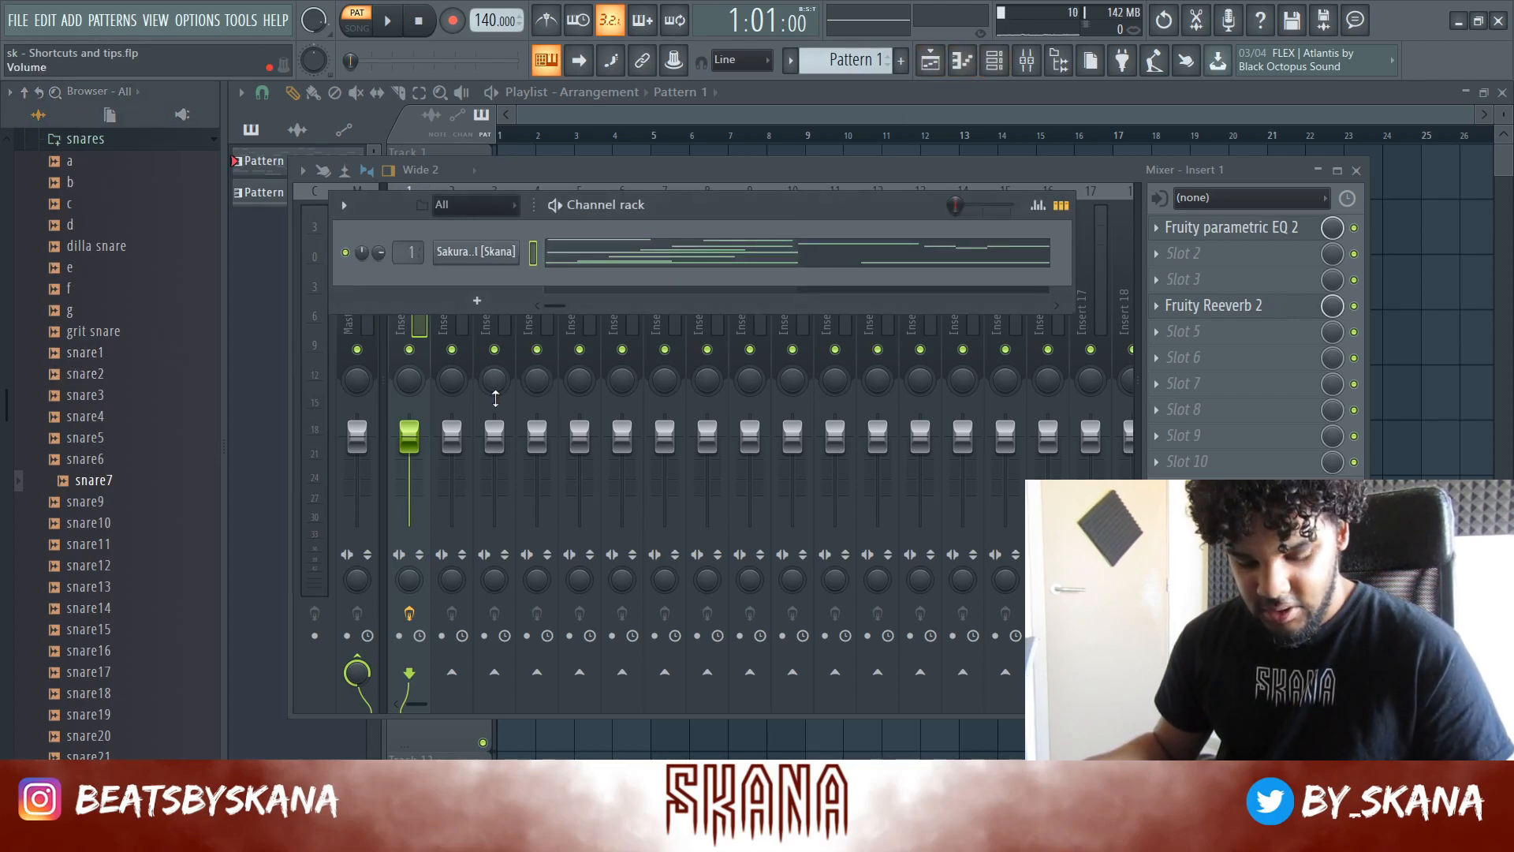
pyautogui.moveTo(93, 493); pyautogui.dragTo(477, 252)
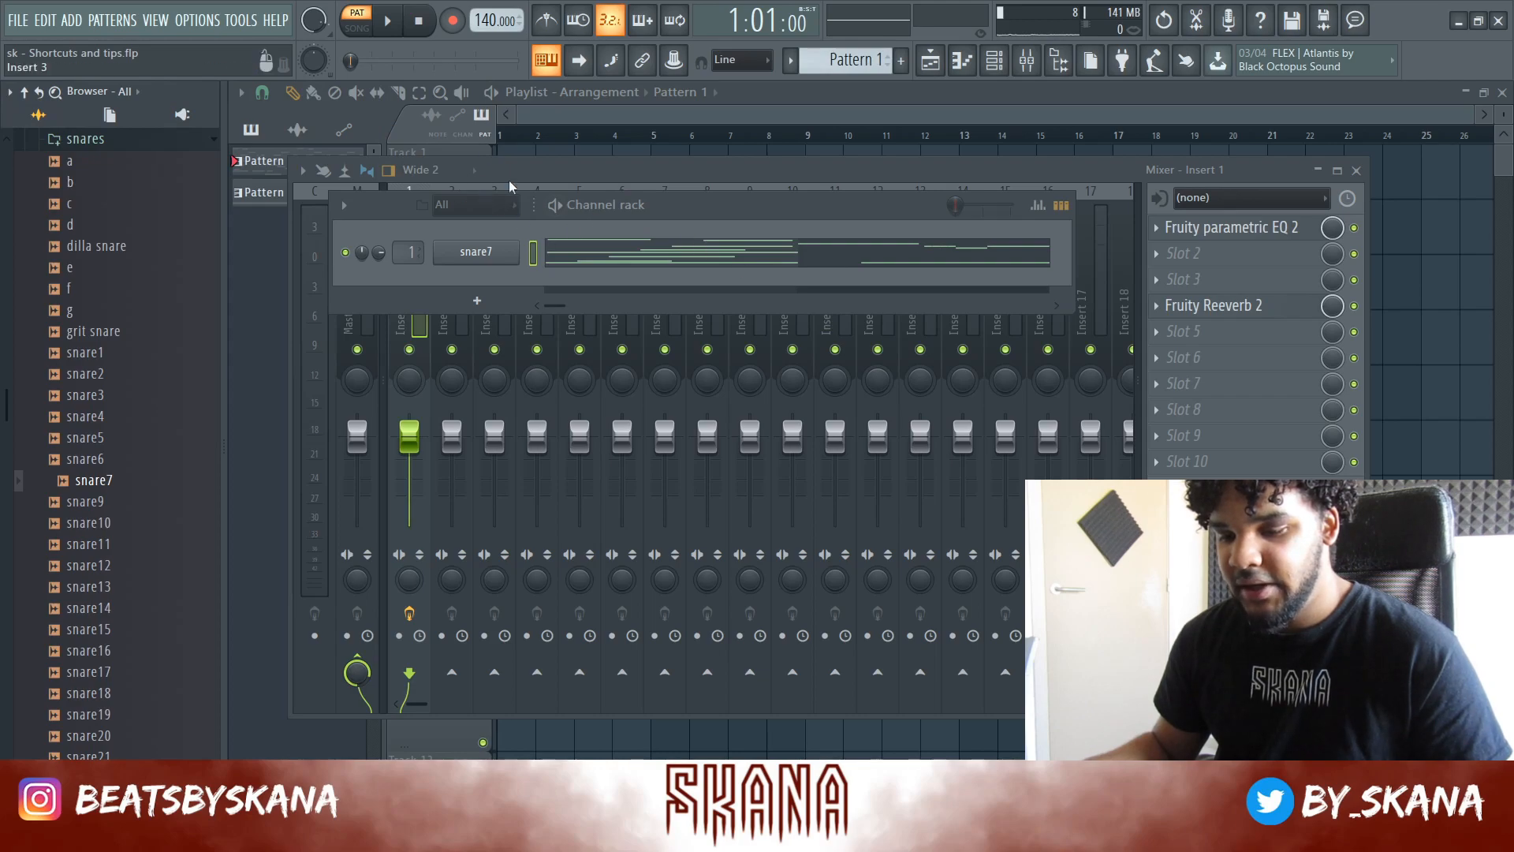
pyautogui.press('space')
pyautogui.press('space')
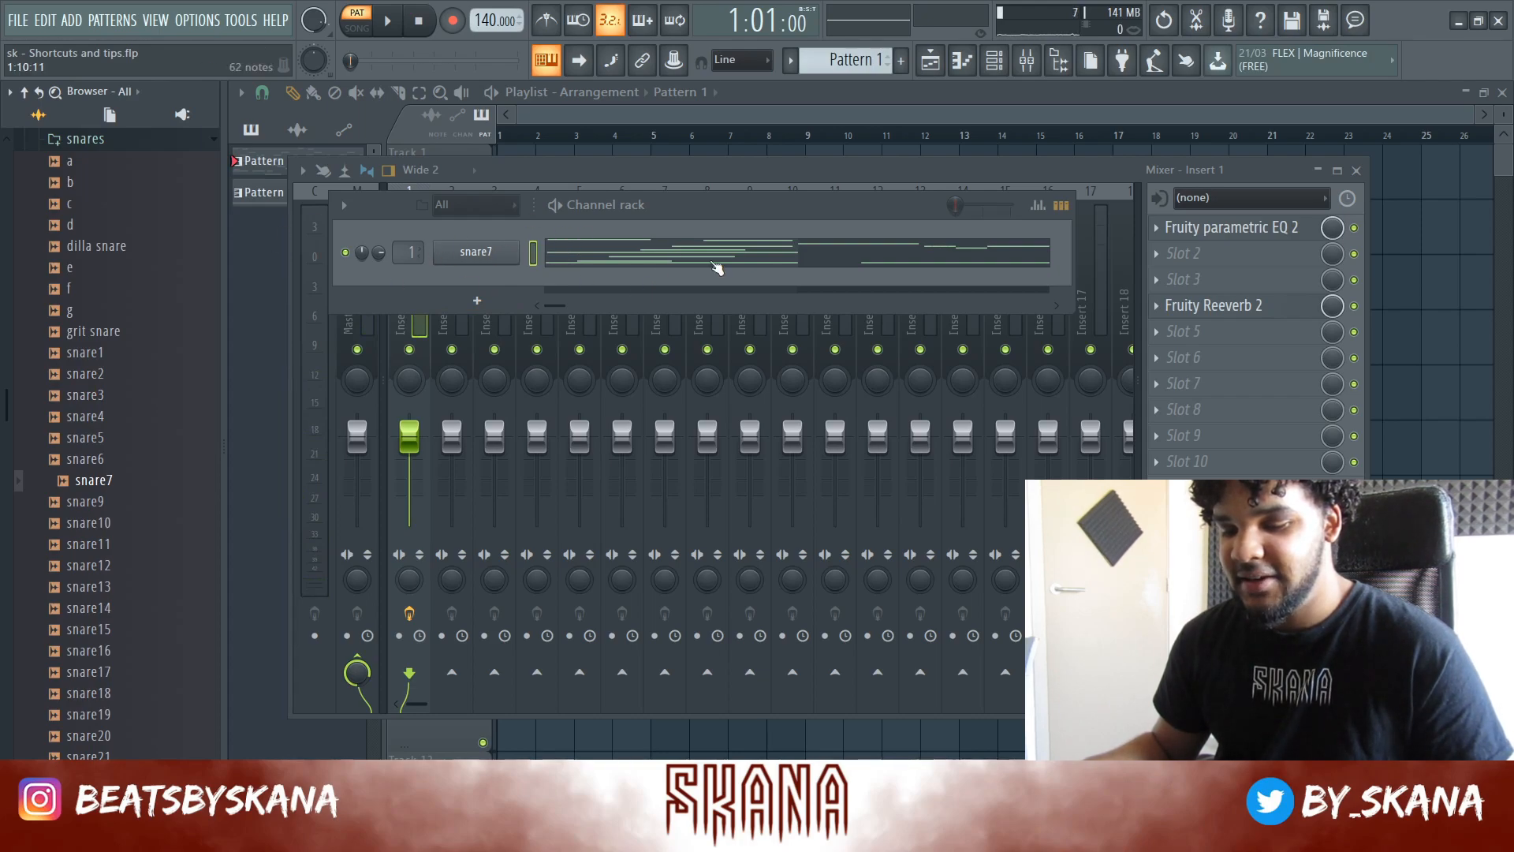
pyautogui.press('space')
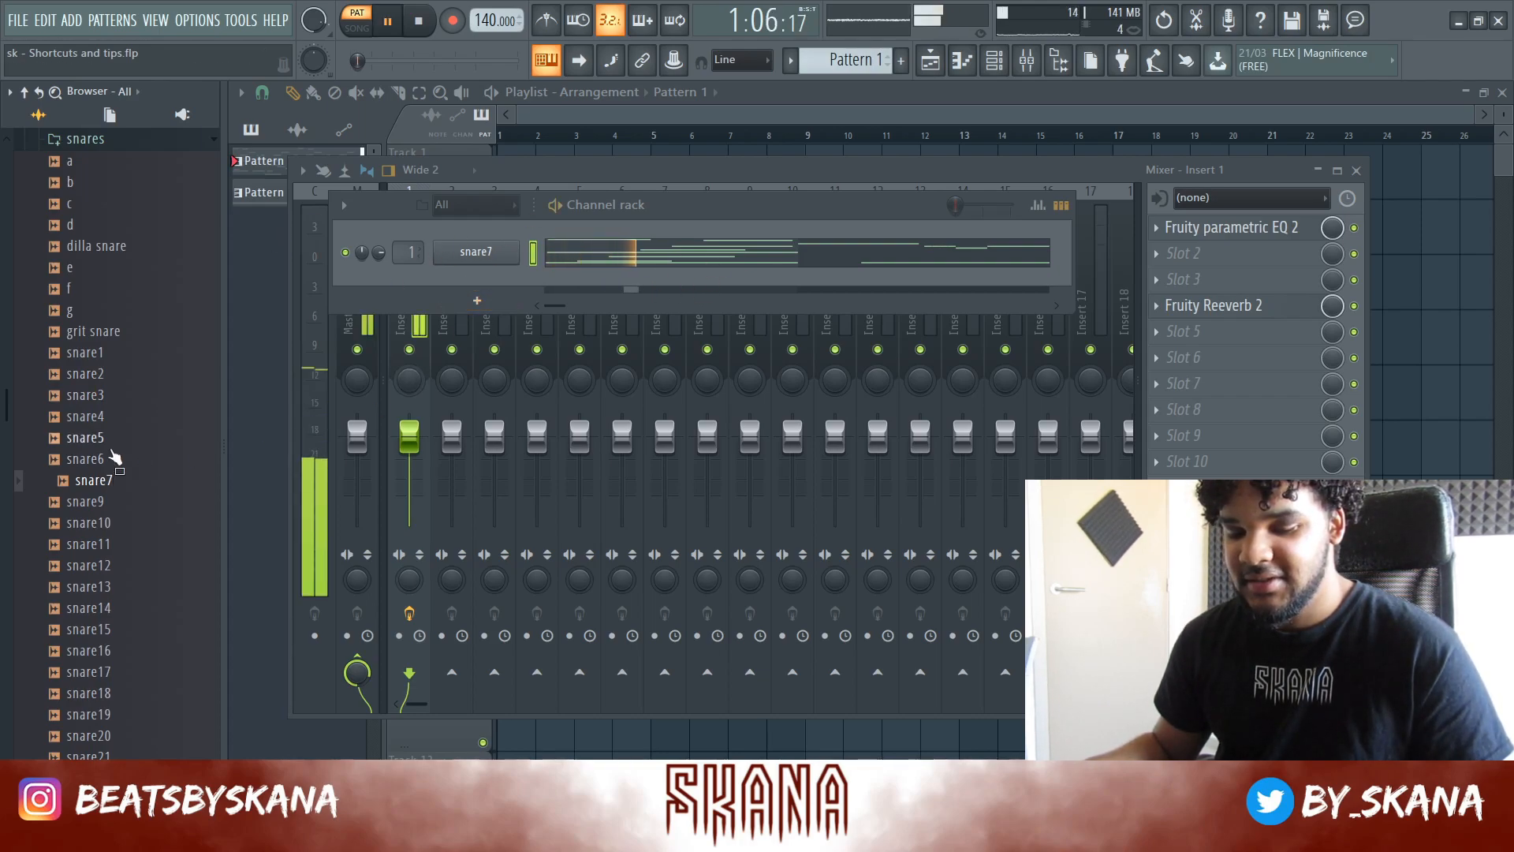
pyautogui.press('space')
# Swap the channel's sound by stepping through samples, including dilla snare and the constellation - bell one-shot
pyautogui.press('Up')
pyautogui.press('Up')
pyautogui.press('Up')
pyautogui.press('Up')
pyautogui.press('Up')
pyautogui.press('Up')
pyautogui.press('Up')
pyautogui.press('Up')
pyautogui.press('Up')
pyautogui.press('Up')
pyautogui.press('Up')
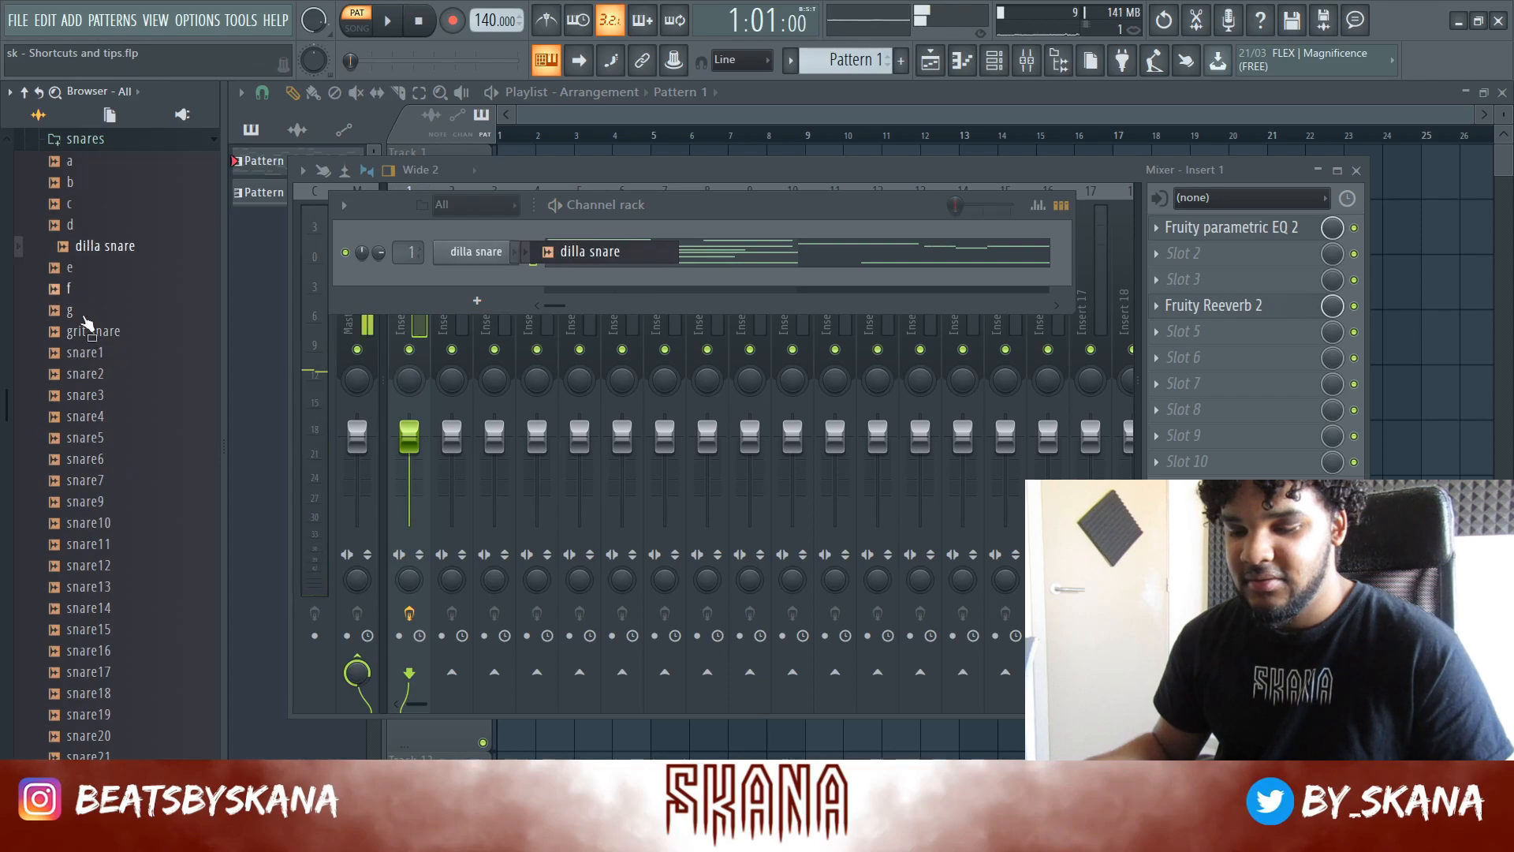
pyautogui.press('Down')
pyautogui.press('Down')
pyautogui.press('Down')
pyautogui.press('Down')
pyautogui.press('Down')
pyautogui.press('Down')
pyautogui.press('Down')
pyautogui.press('Down')
pyautogui.press('Down')
pyautogui.press('Down')
pyautogui.press('Down')
pyautogui.press('Down')
pyautogui.press('Down')
pyautogui.press('Down')
pyautogui.press('Down')
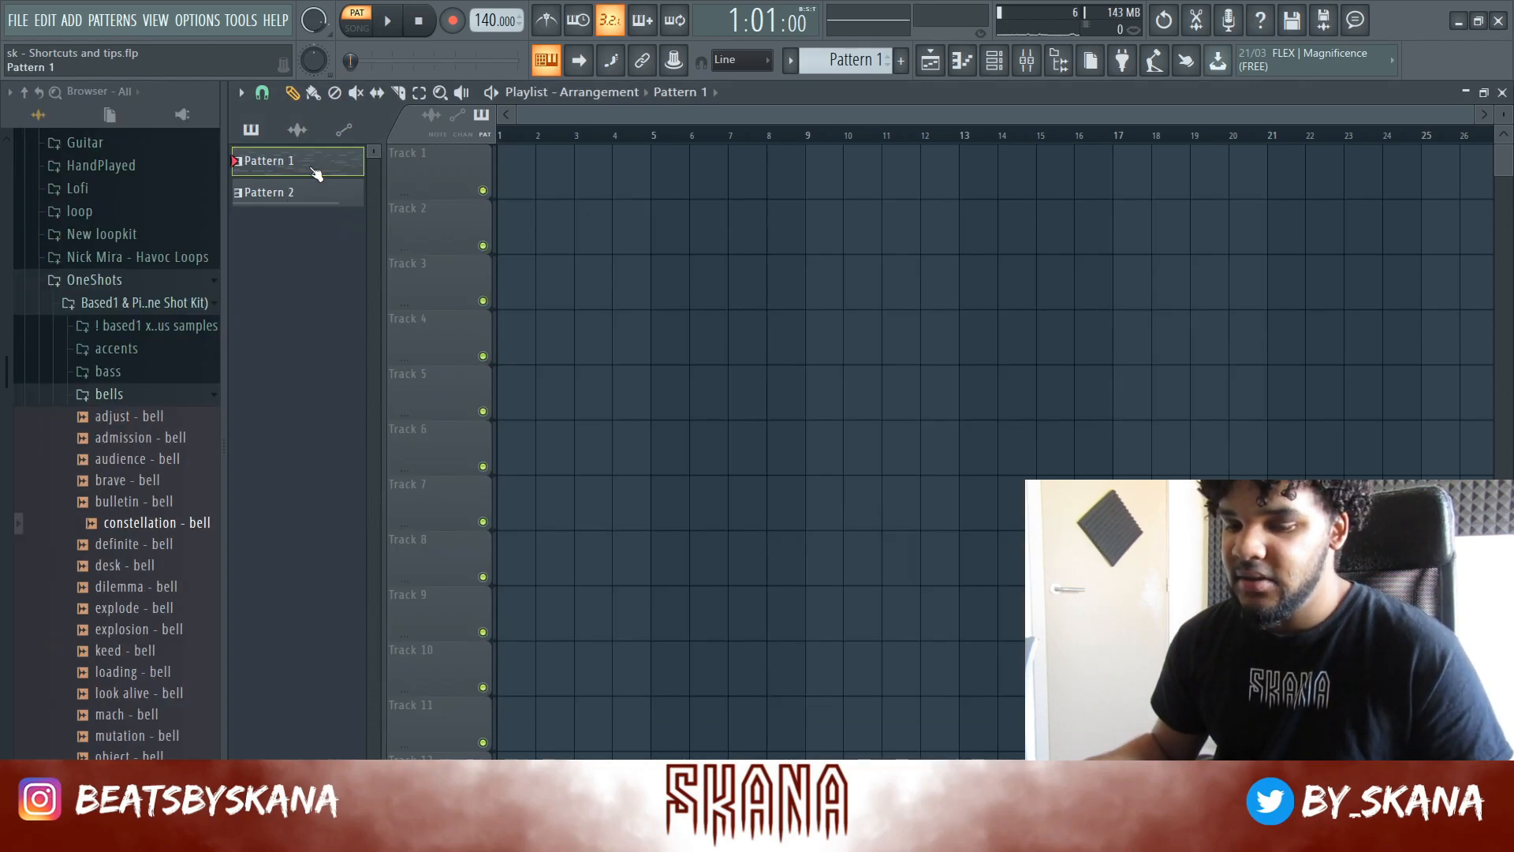
# Arm Insert 1 in the mixer for recording and render it to an audio clip
pyautogui.rightClick(312, 167)
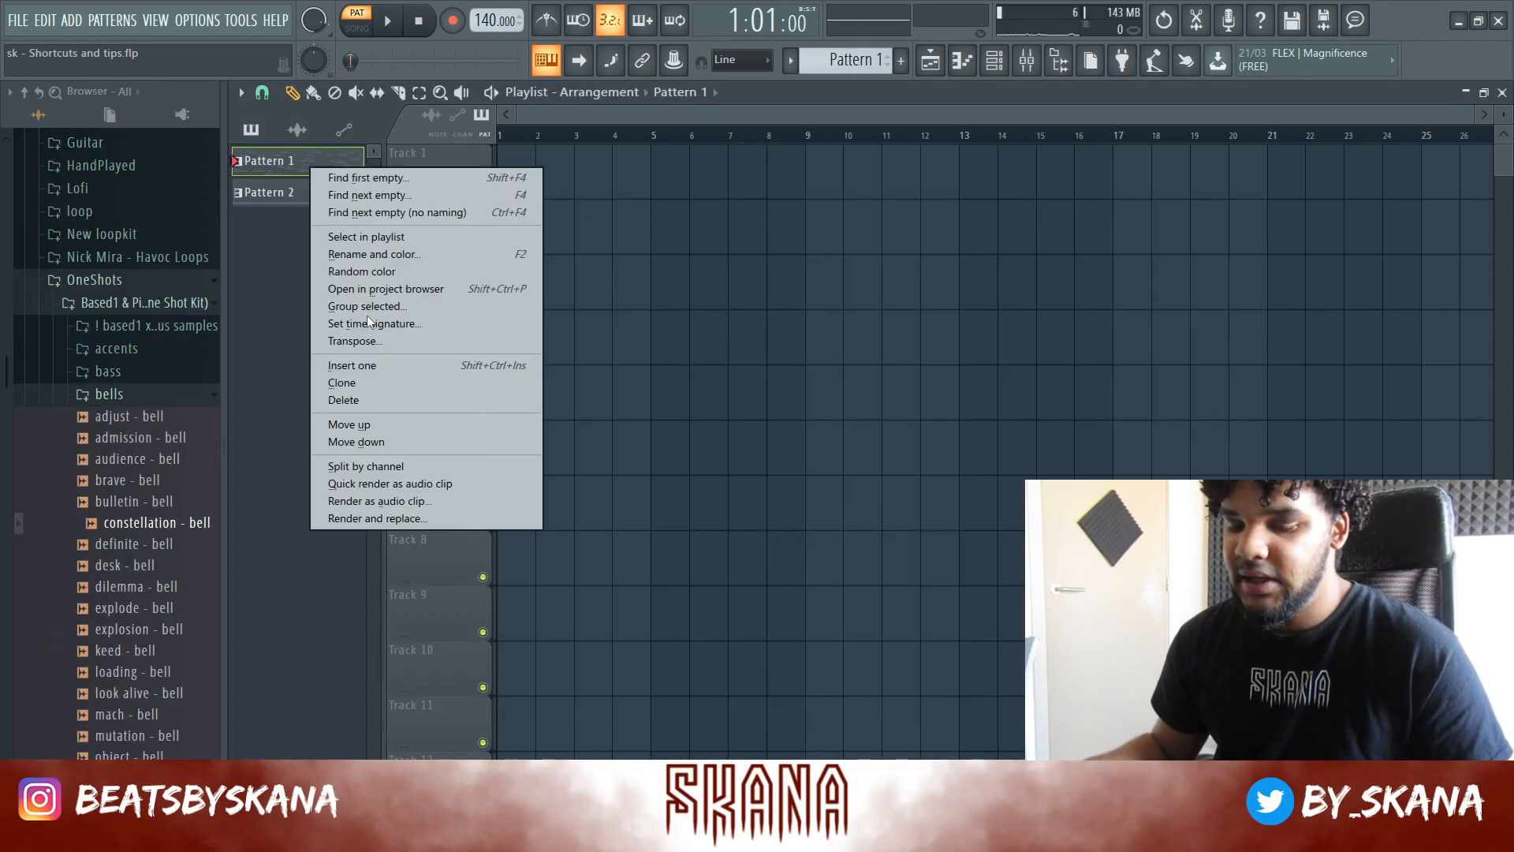
pyautogui.click(1028, 63)
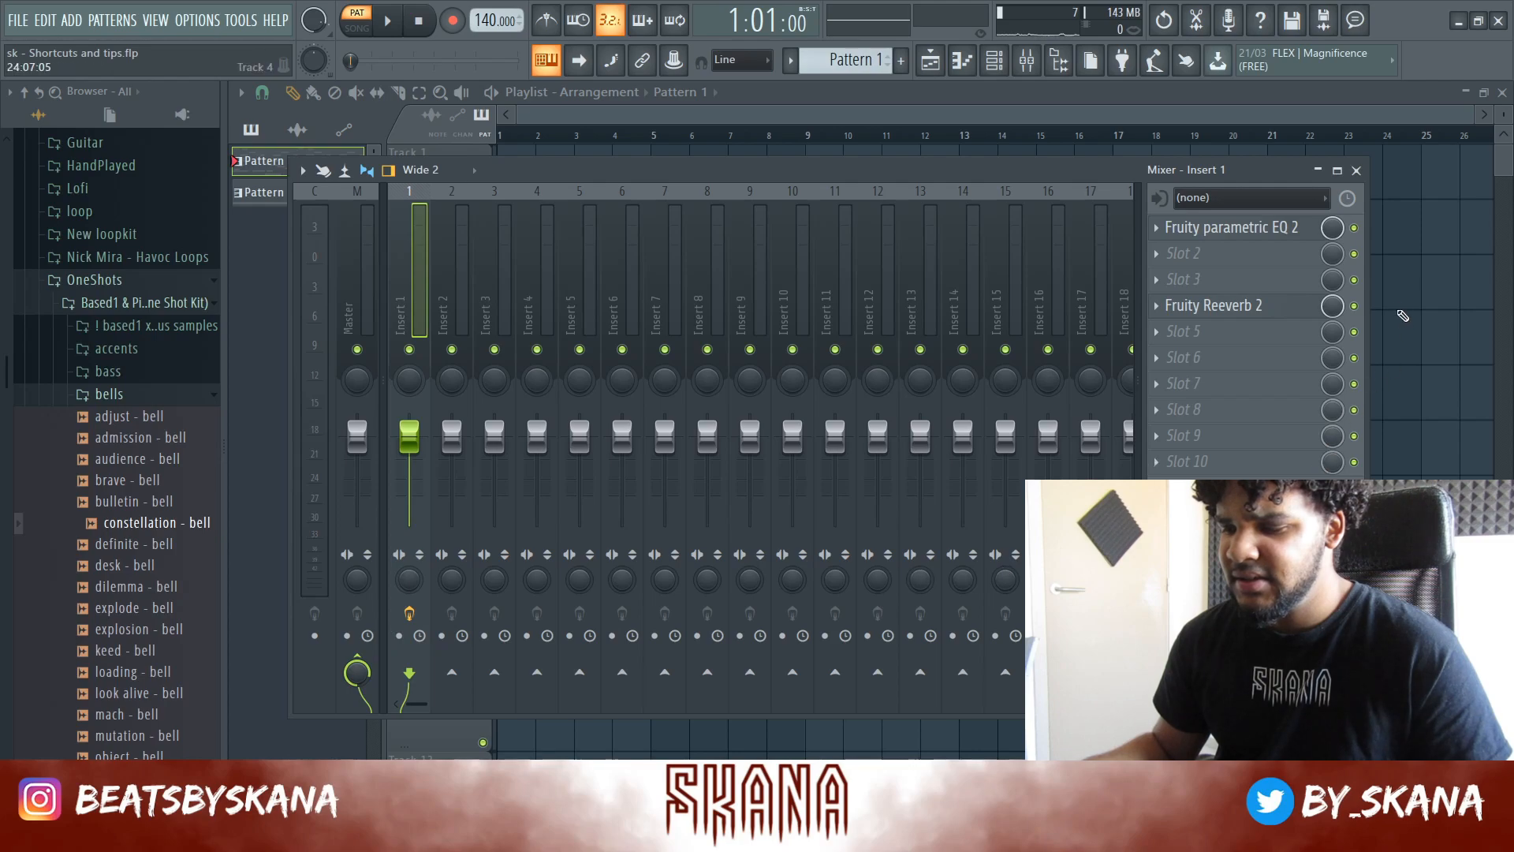
pyautogui.click(400, 636)
pyautogui.click(415, 643)
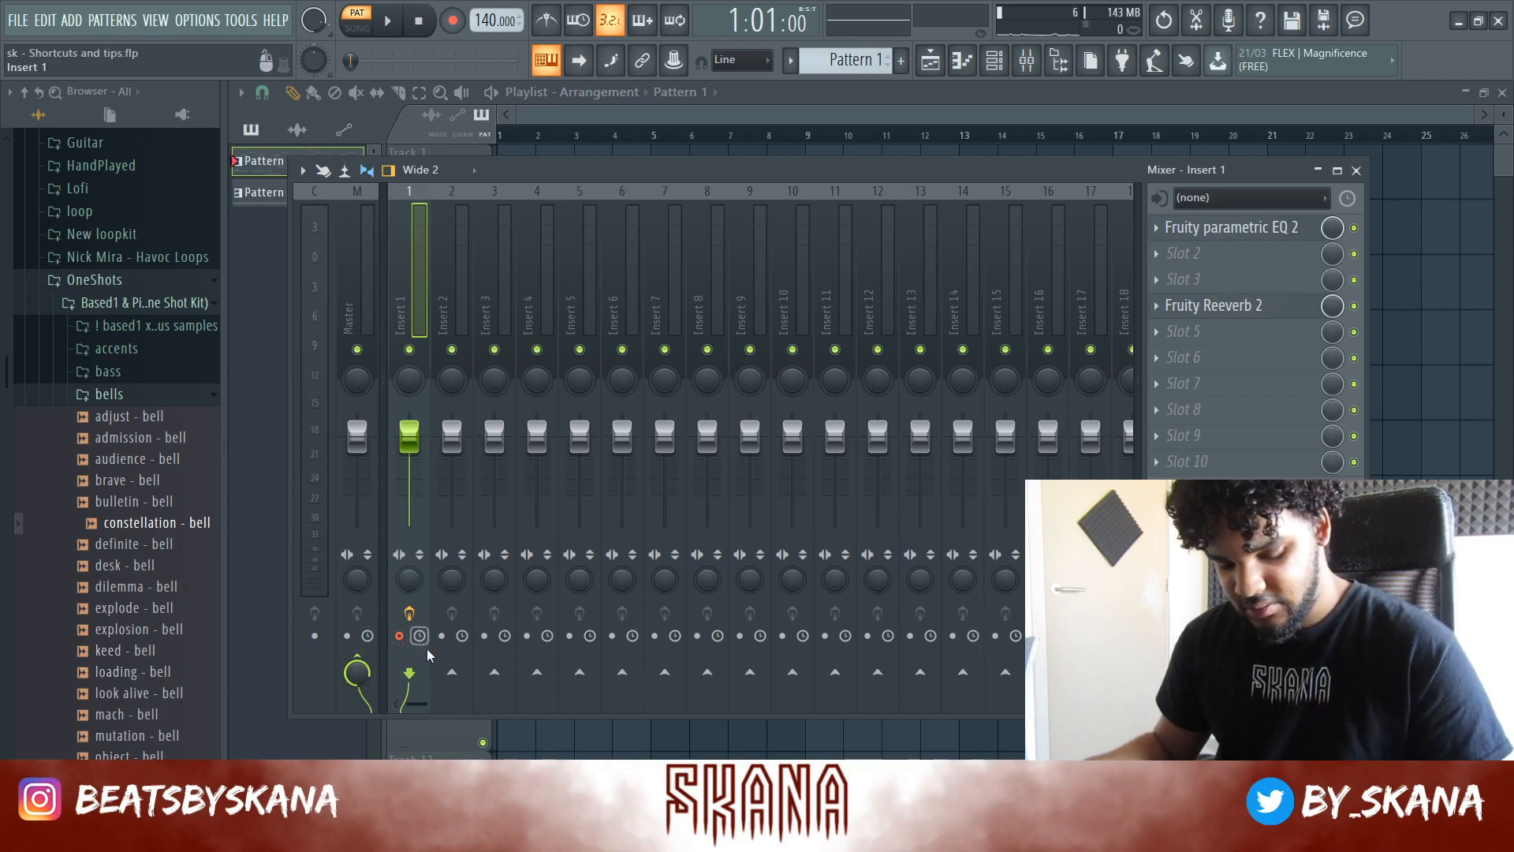
pyautogui.hotkey('alt', 'r')
pyautogui.click(903, 528)
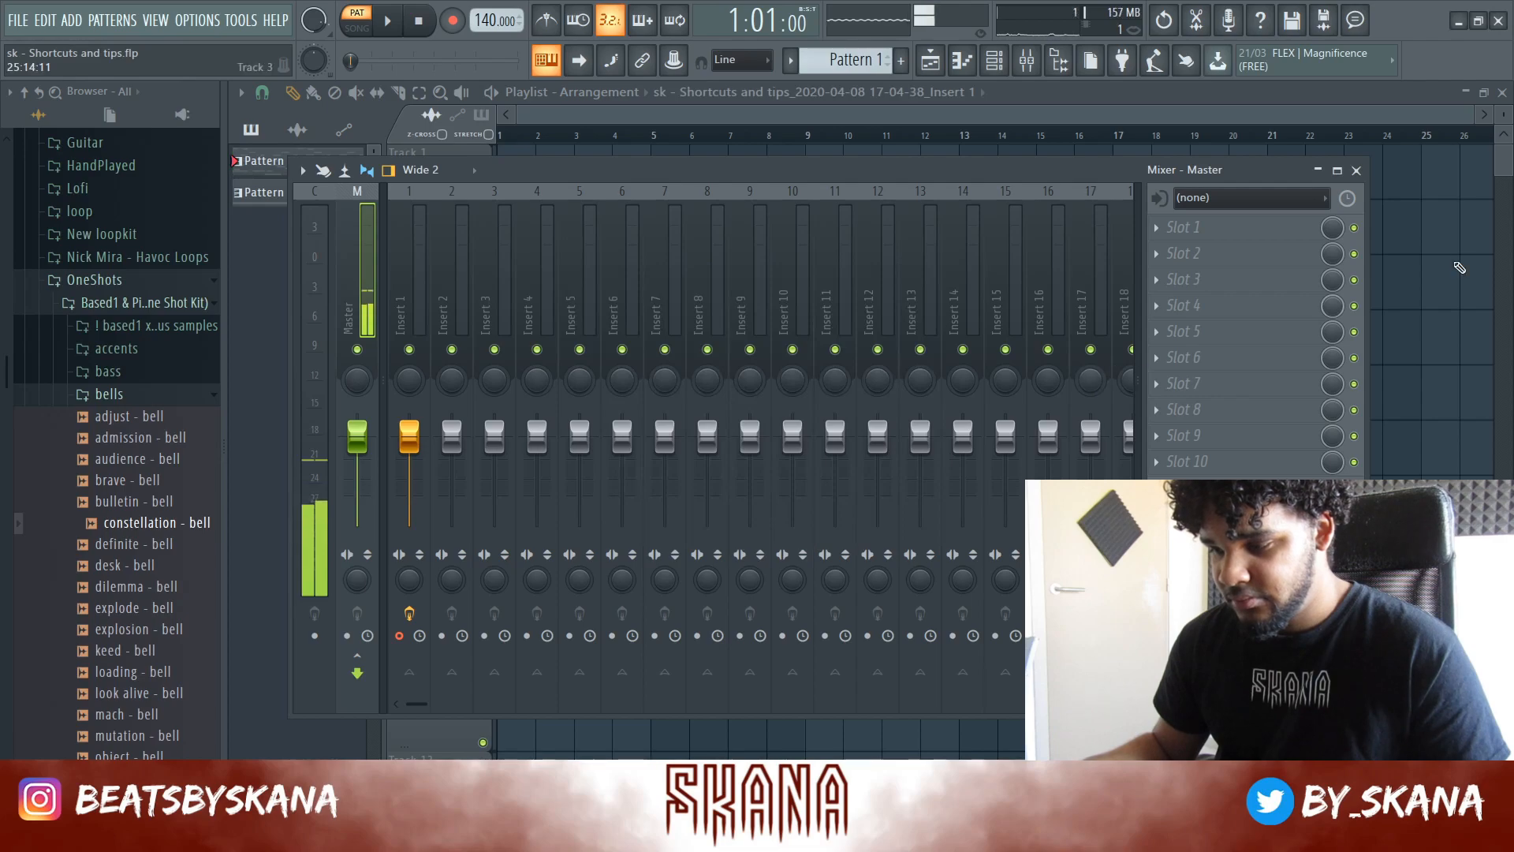
# Hide the mixer and place the rendered Insert 1 audio clip on Track 2 at bar 1 of the playlist
pyautogui.press('F9')
pyautogui.click(298, 130)
pyautogui.moveTo(298, 177); pyautogui.dragTo(754, 227)
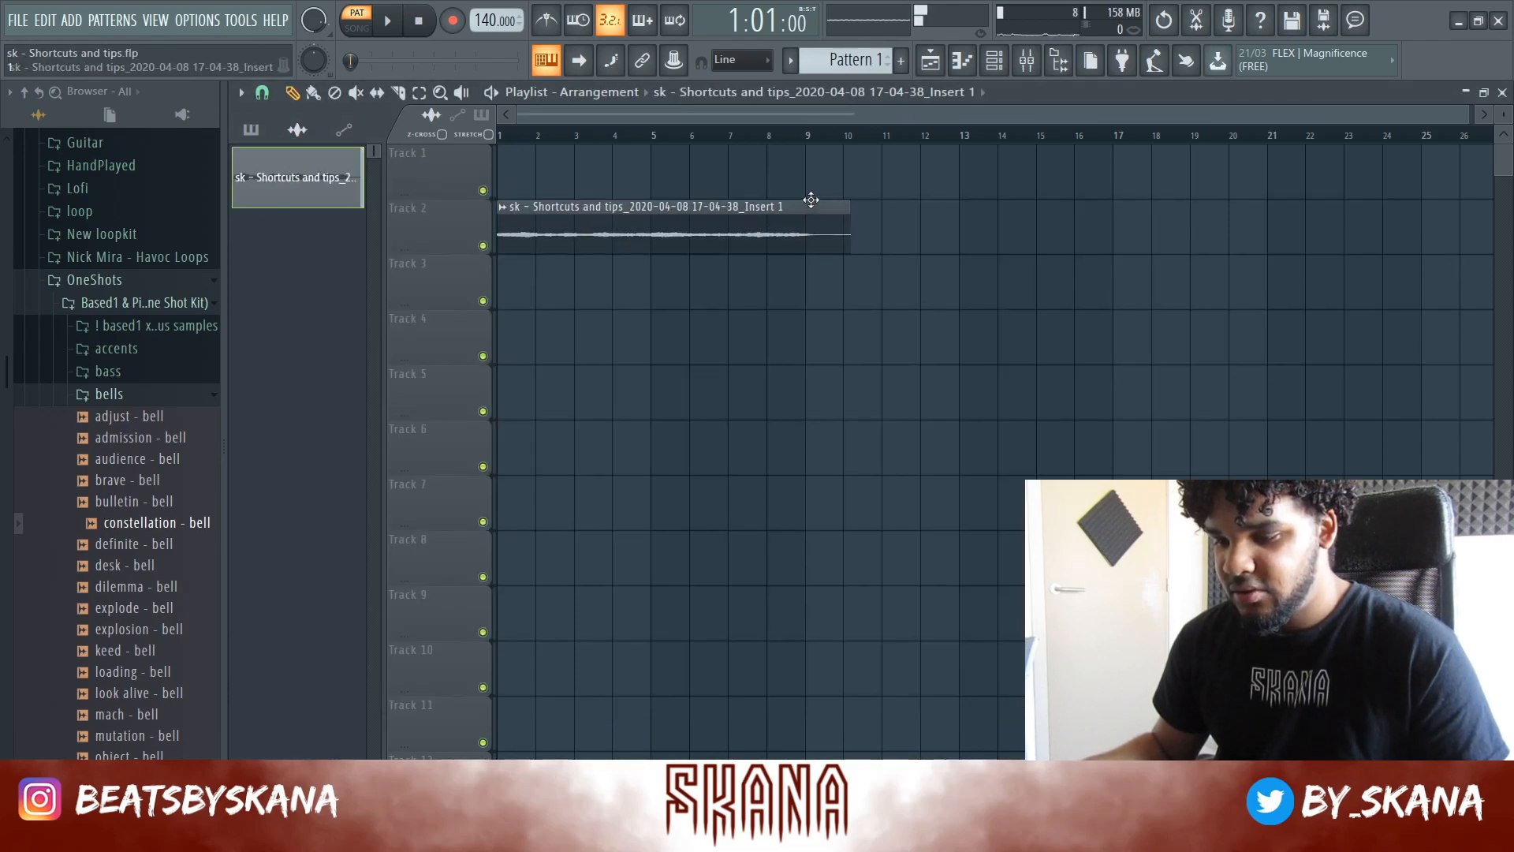
# Disarm recording on Insert 1 in the mixer and return to the playlist
pyautogui.press('F9')
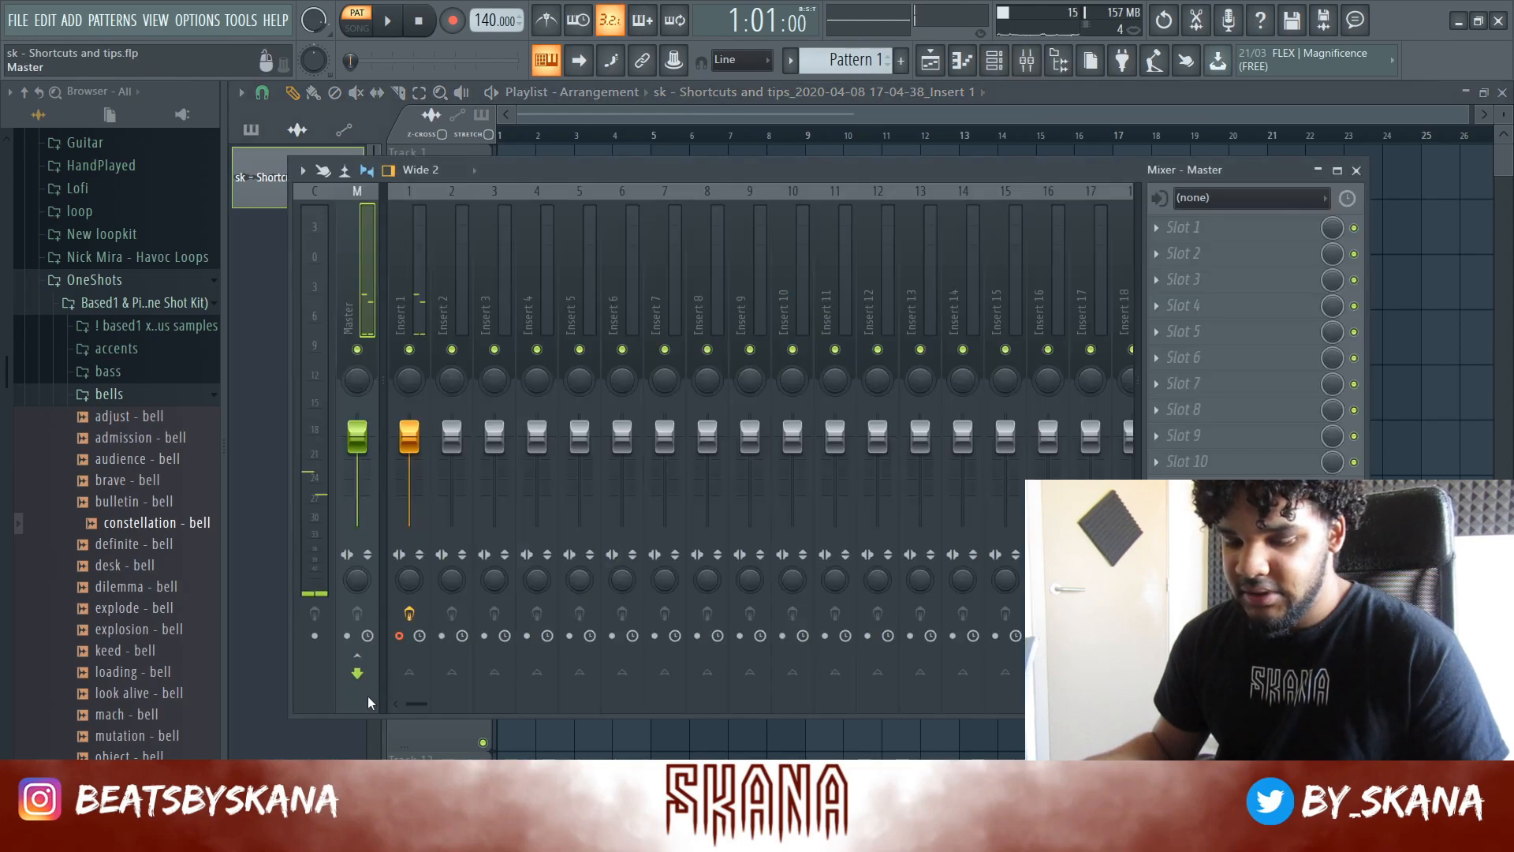
pyautogui.click(401, 636)
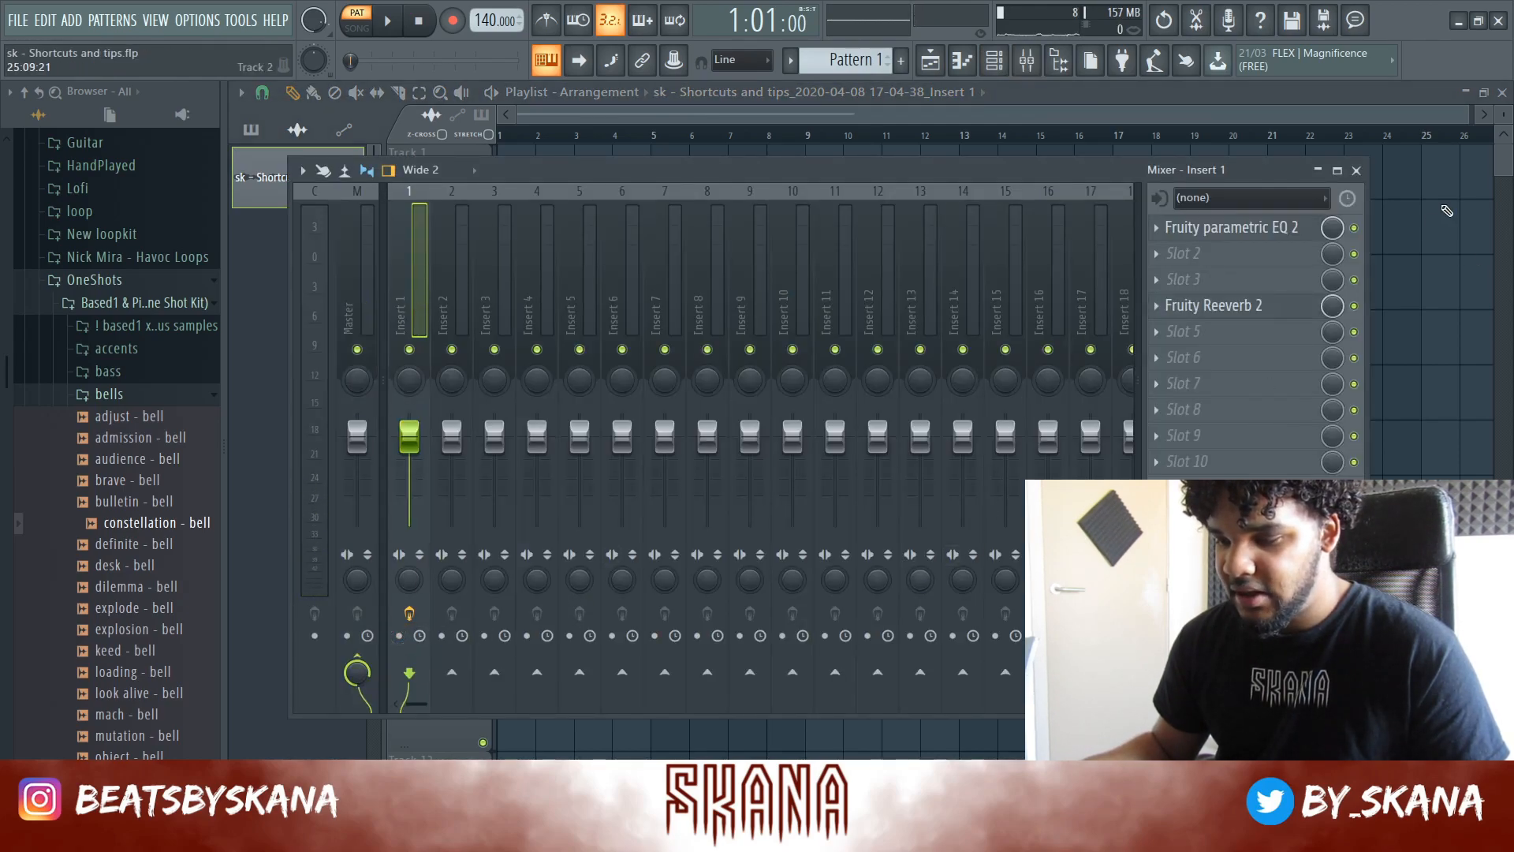
pyautogui.press('F9')
# Place Pattern 1 on Track 4 at bar 1 and duplicate the clip twice after it
pyautogui.click(251, 129)
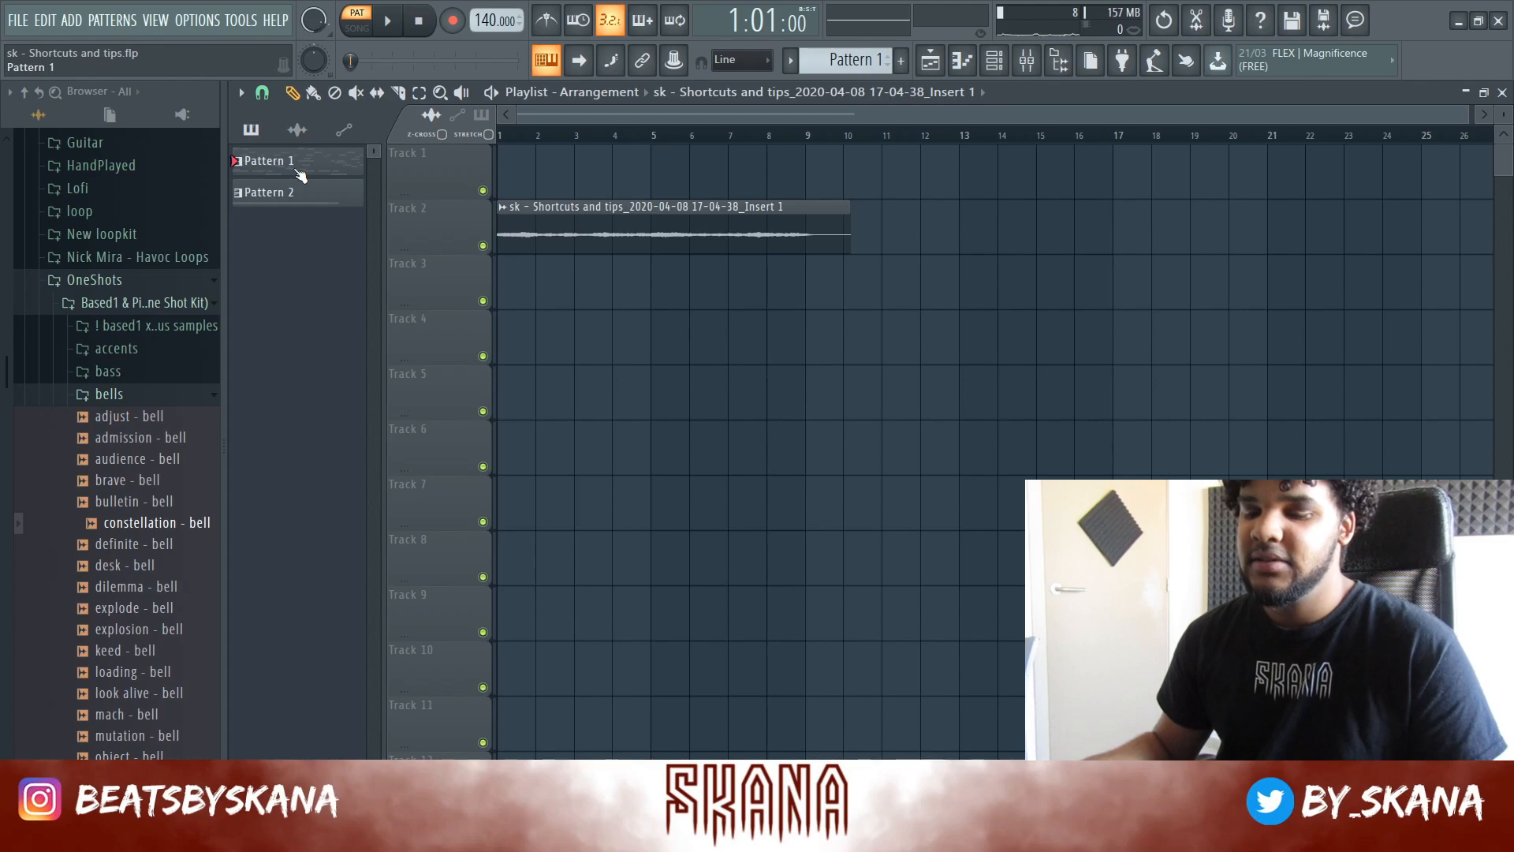
pyautogui.moveTo(298, 162); pyautogui.dragTo(355, 361)
pyautogui.click(409, 335)
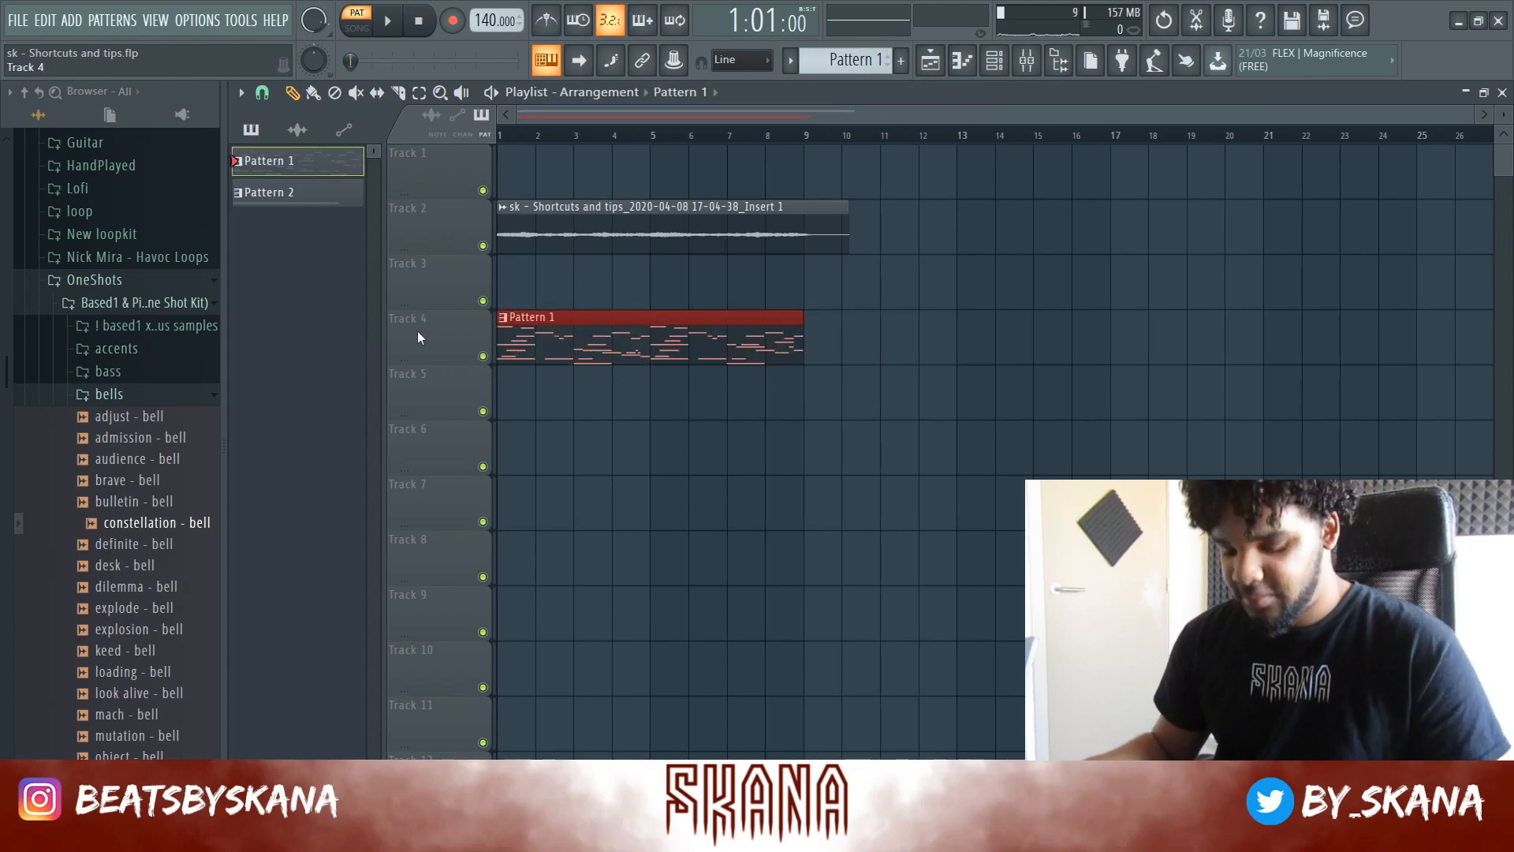
pyautogui.hotkey('ctrl', 'b')
pyautogui.hotkey('ctrl', 'b')
# Select only the first Pattern 1 clip on Track 4 and consolidate it into an audio clip
pyautogui.scroll(-2, 670, 439)
pyautogui.scroll(3, 656, 429)
pyautogui.scroll(-3, 679, 423)
pyautogui.scroll(2, 643, 430)
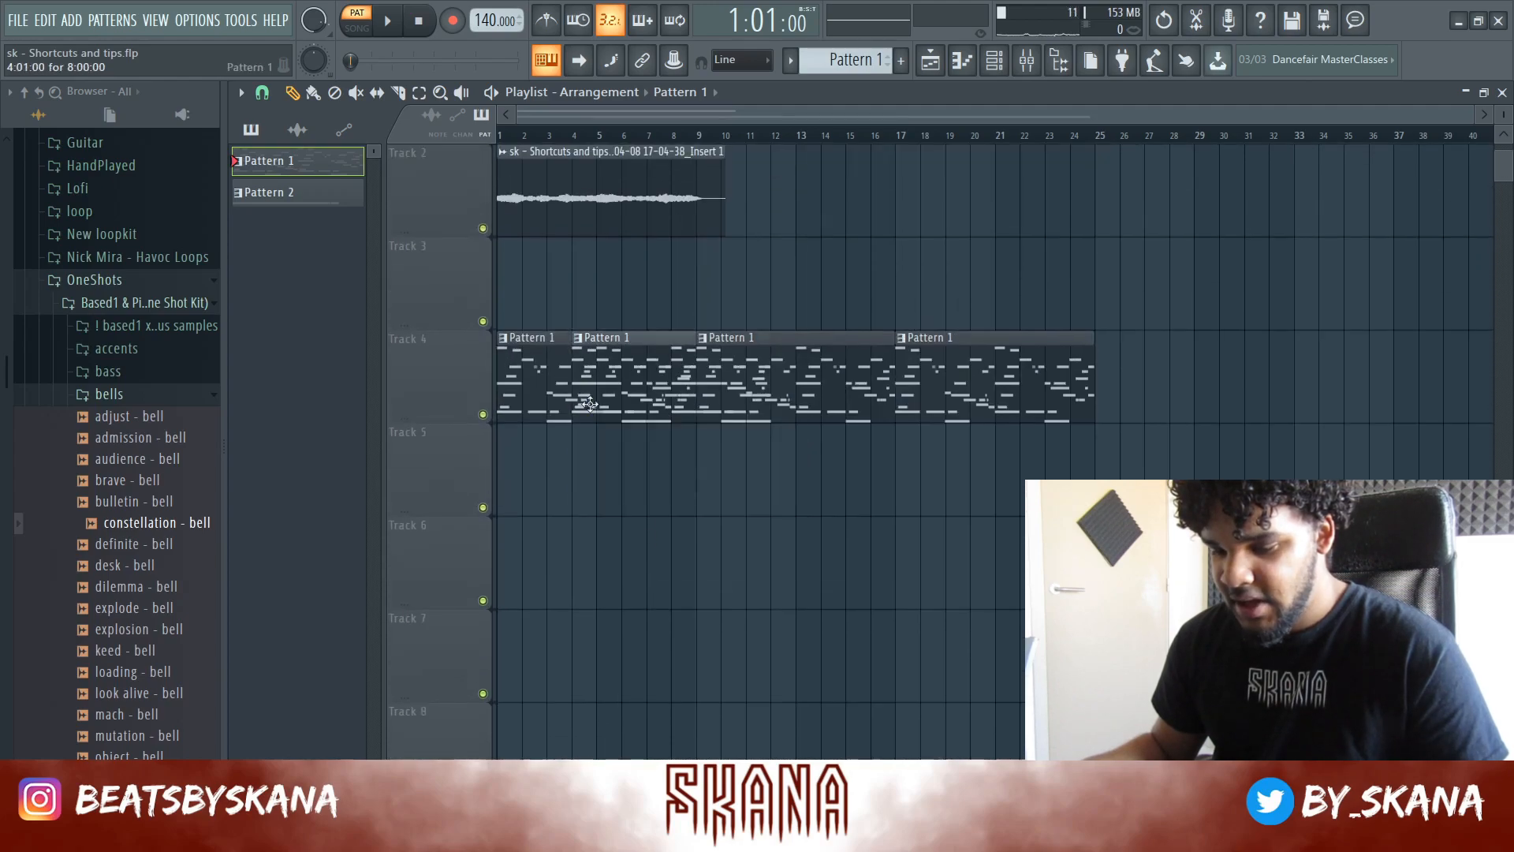
pyautogui.moveTo(625, 507); pyautogui.dragTo(586, 313)
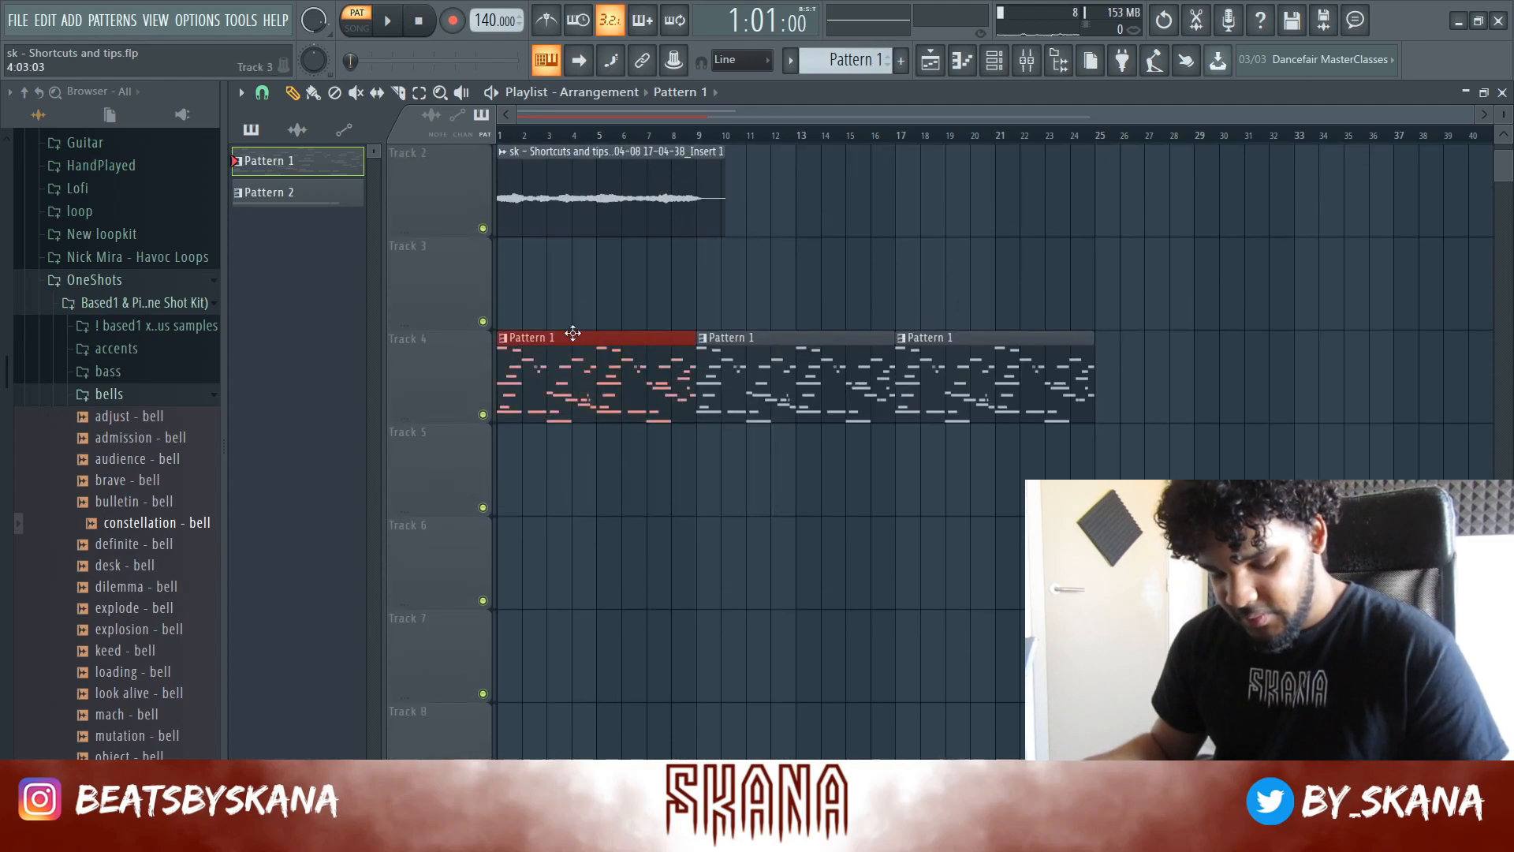
pyautogui.hotkey('ctrl', 'alt', 'c')
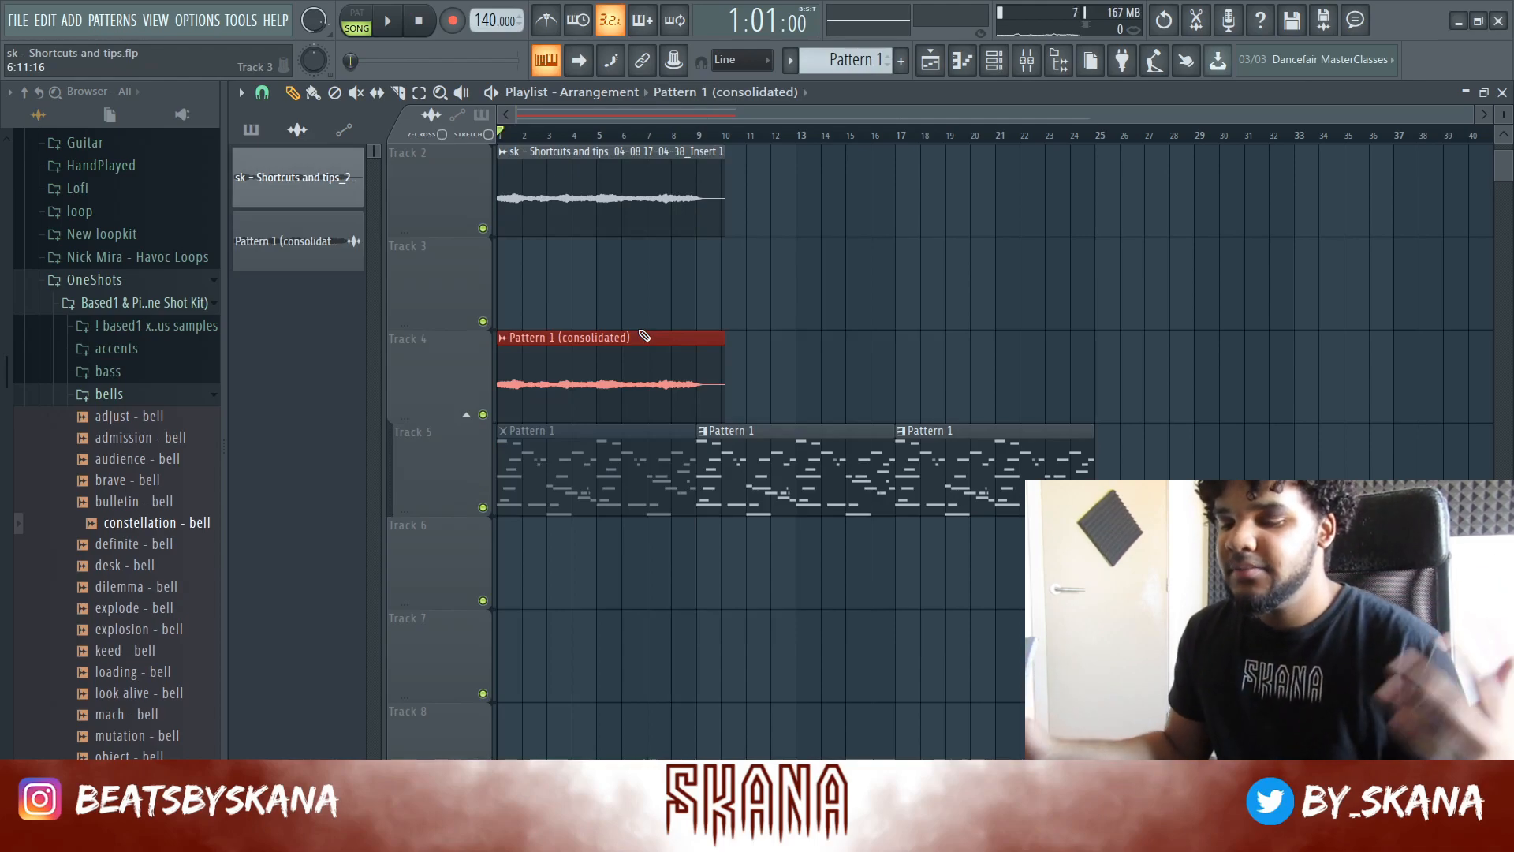
# Consolidate the Pattern 1 clips from bar 9 to bar 25 into a 24Bit WAV with Leave remainder as the tail
pyautogui.moveTo(582, 427); pyautogui.dragTo(1100, 516)
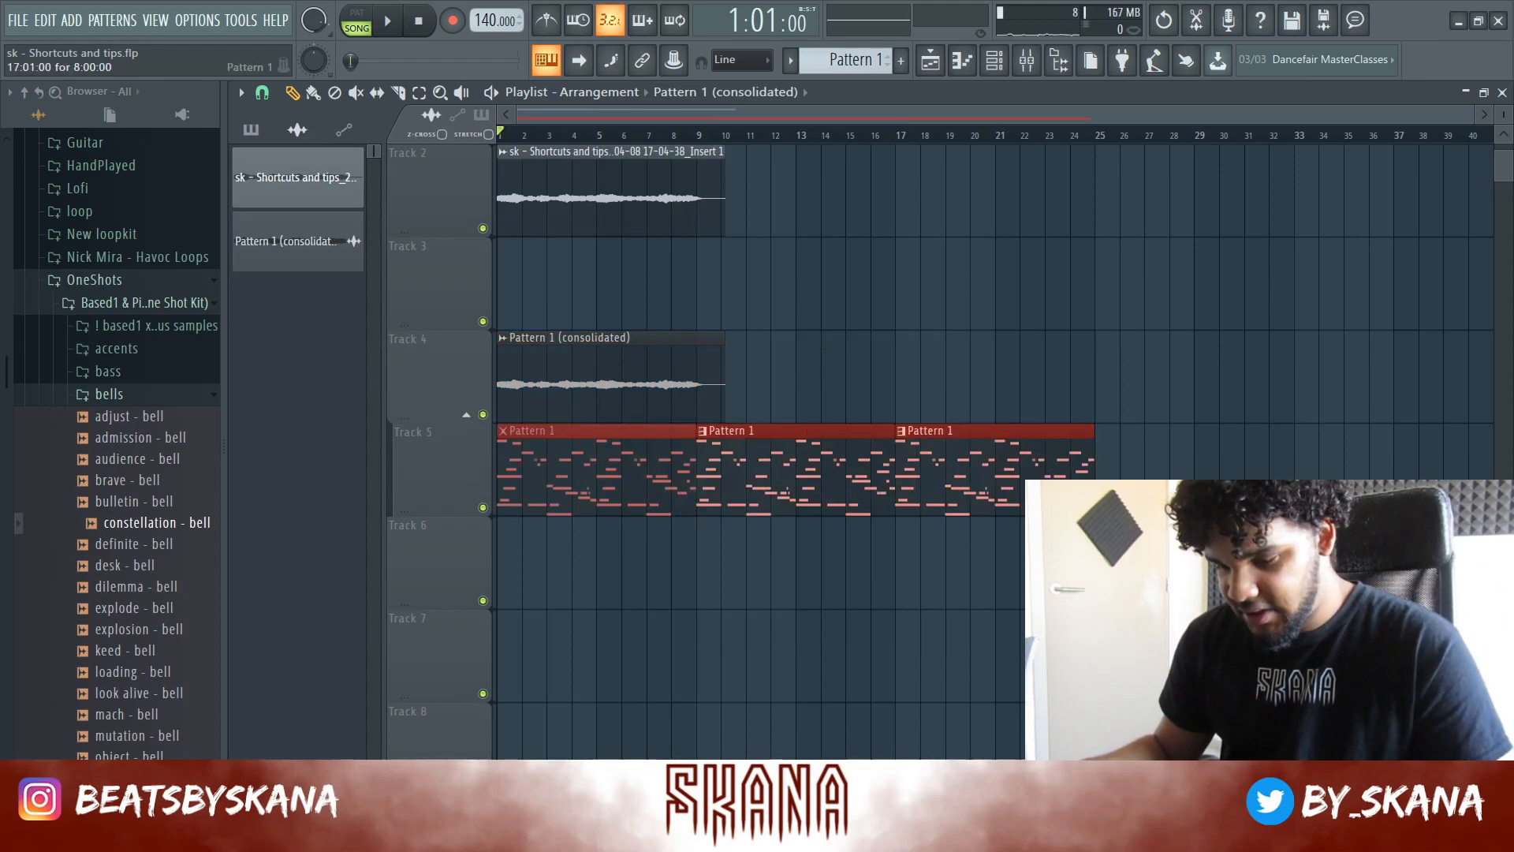
pyautogui.hotkey('ctrl', 'alt', 'c')
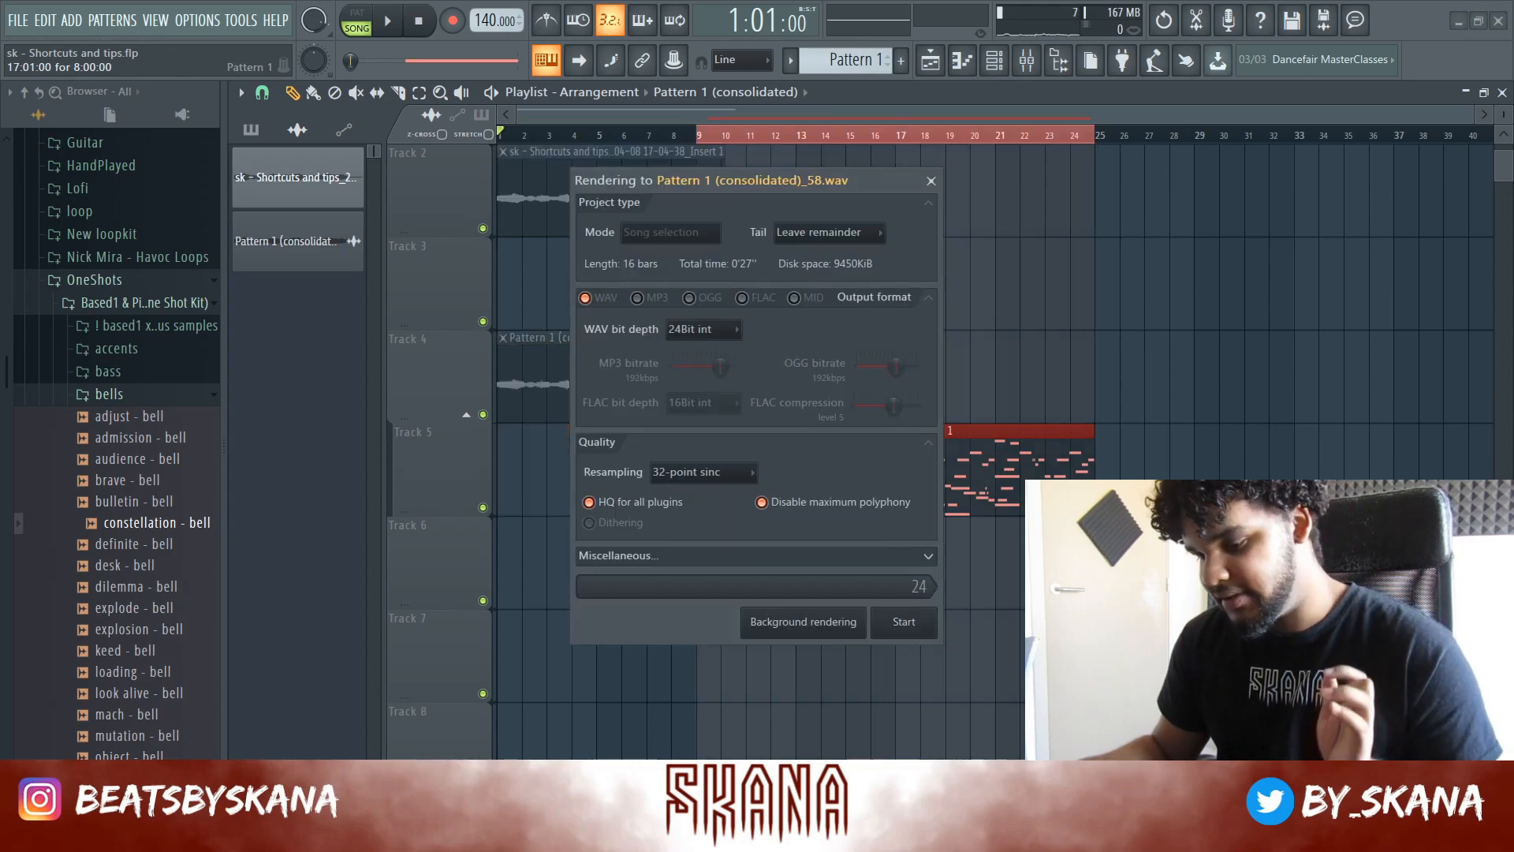
pyautogui.click(904, 622)
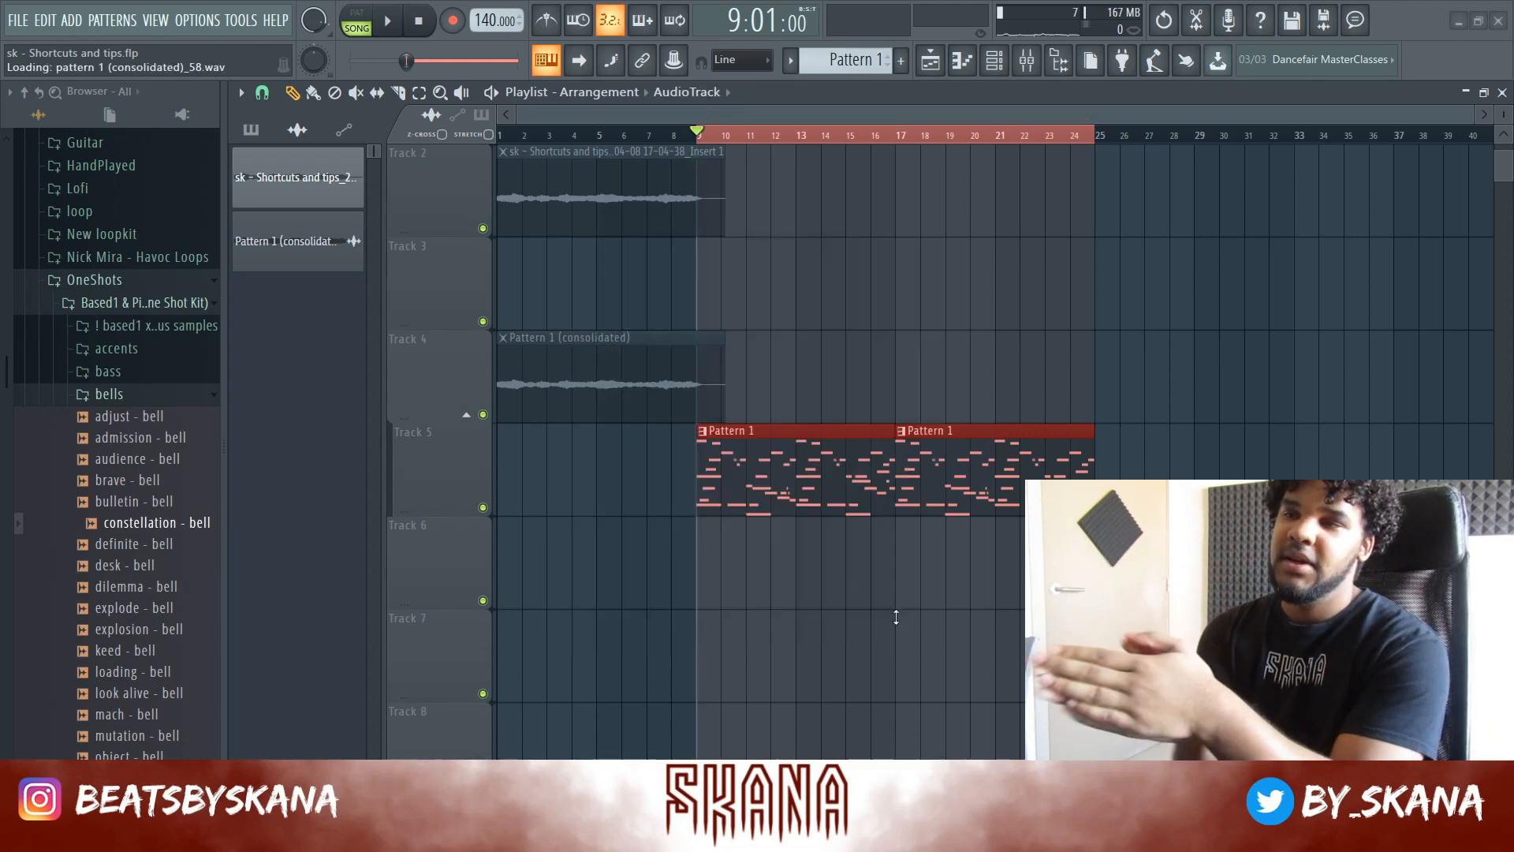
# Hide the browser and turn off playing notes from the typing keyboard
pyautogui.hotkey('alt', 'F8')
pyautogui.scroll(1, 710, 325)
pyautogui.scroll(-3, 700, 328)
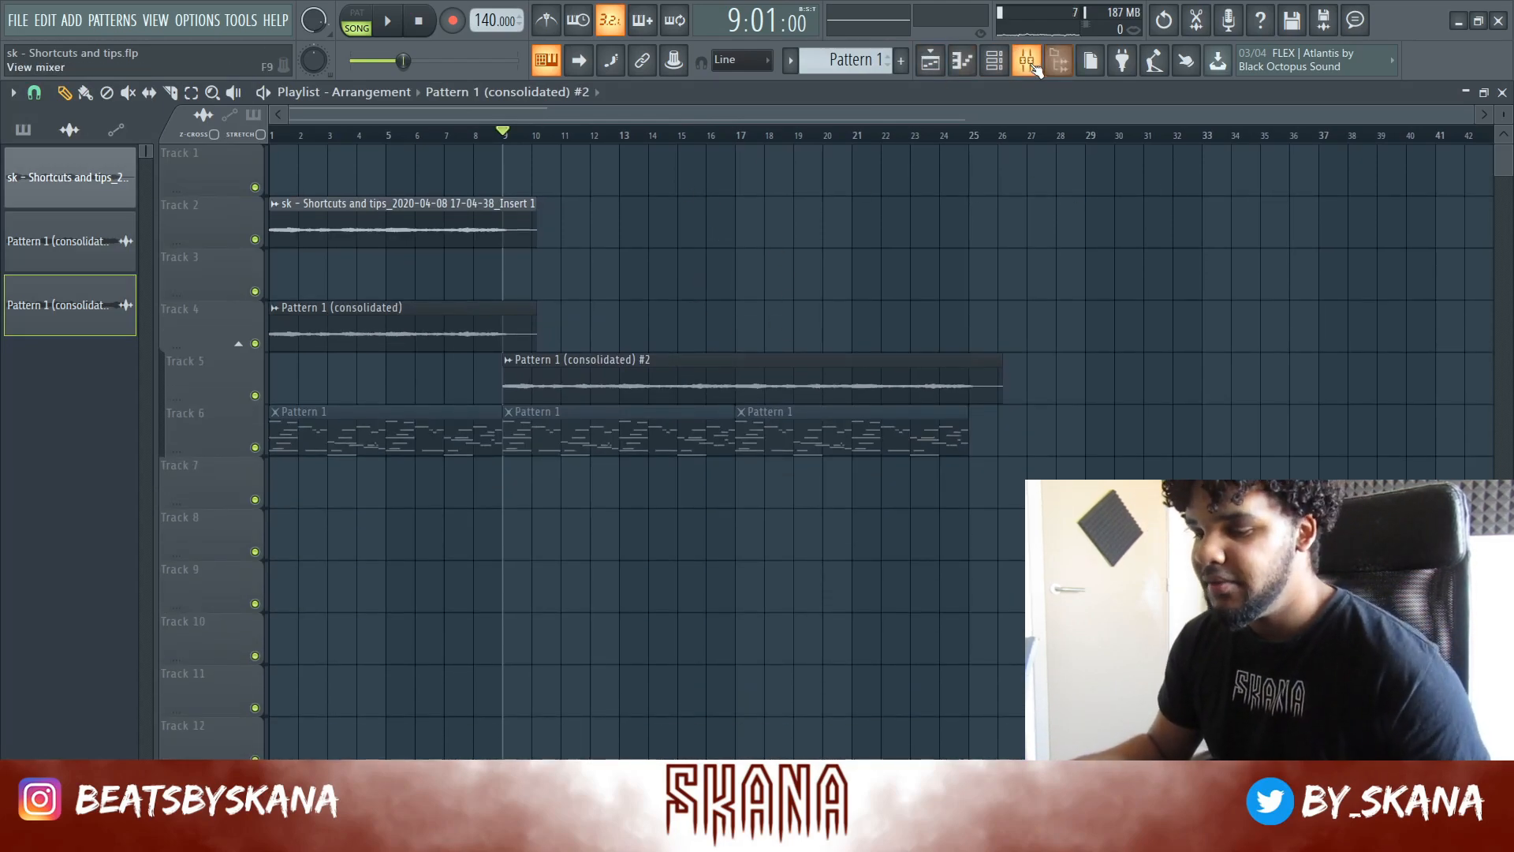
pyautogui.click(546, 61)
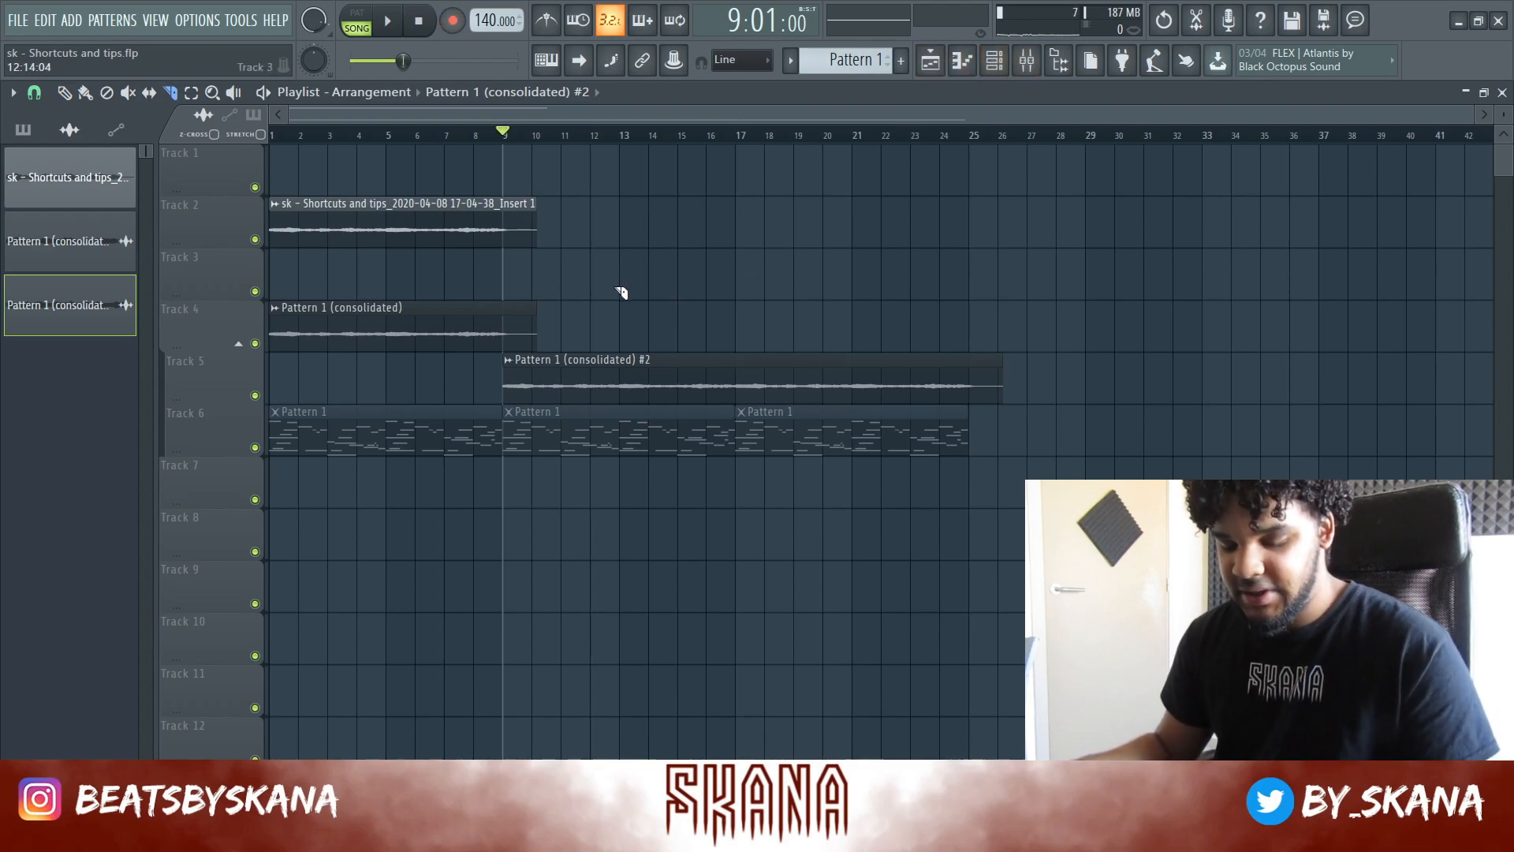
# Enable record mode, start a recording with the count-in, and stop it
pyautogui.press('r')
pyautogui.press('space')
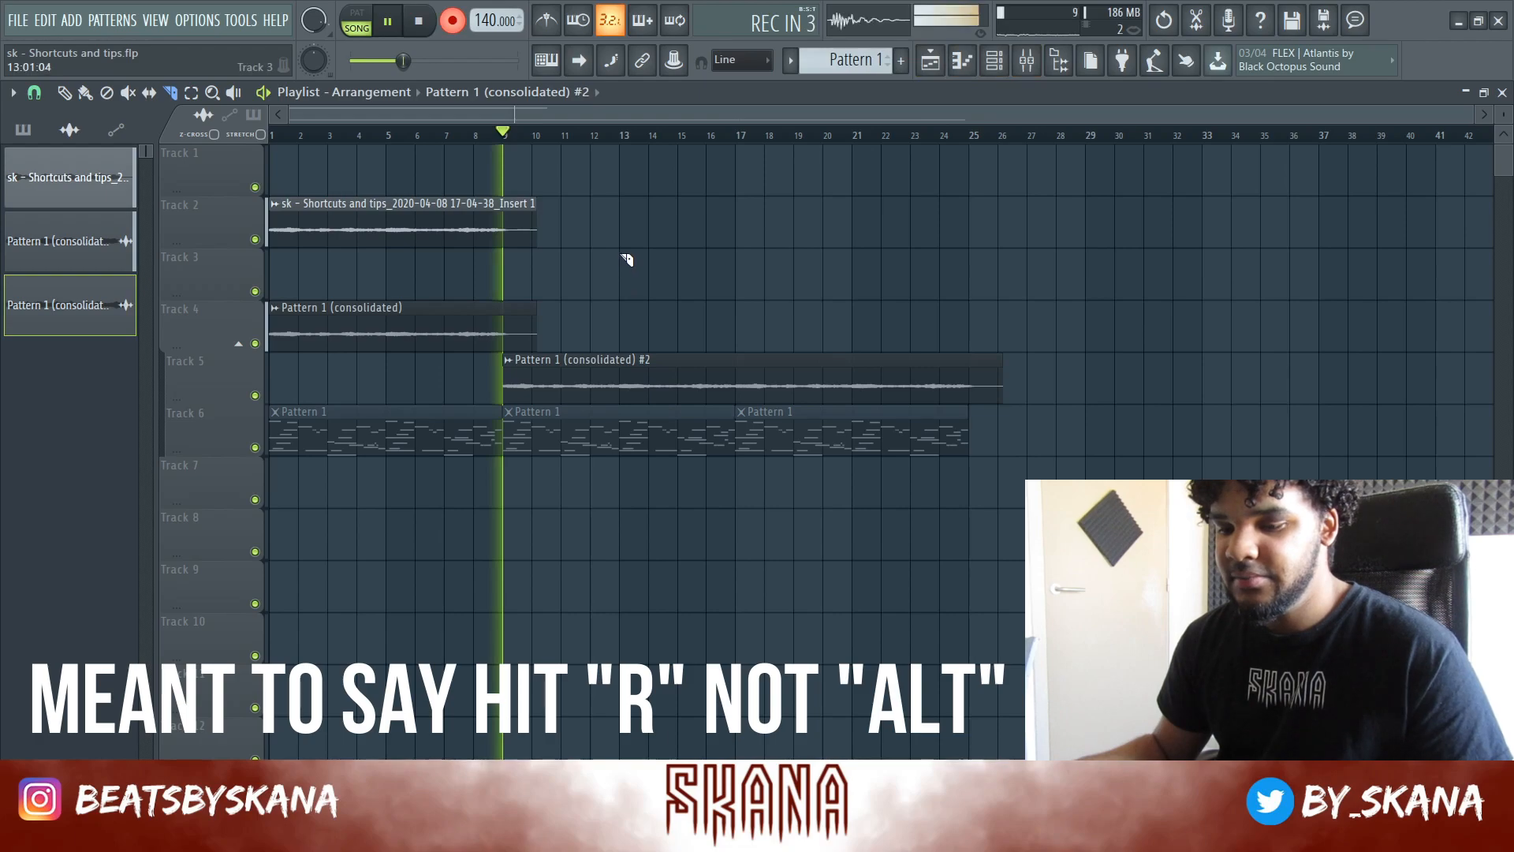
pyautogui.press('space')
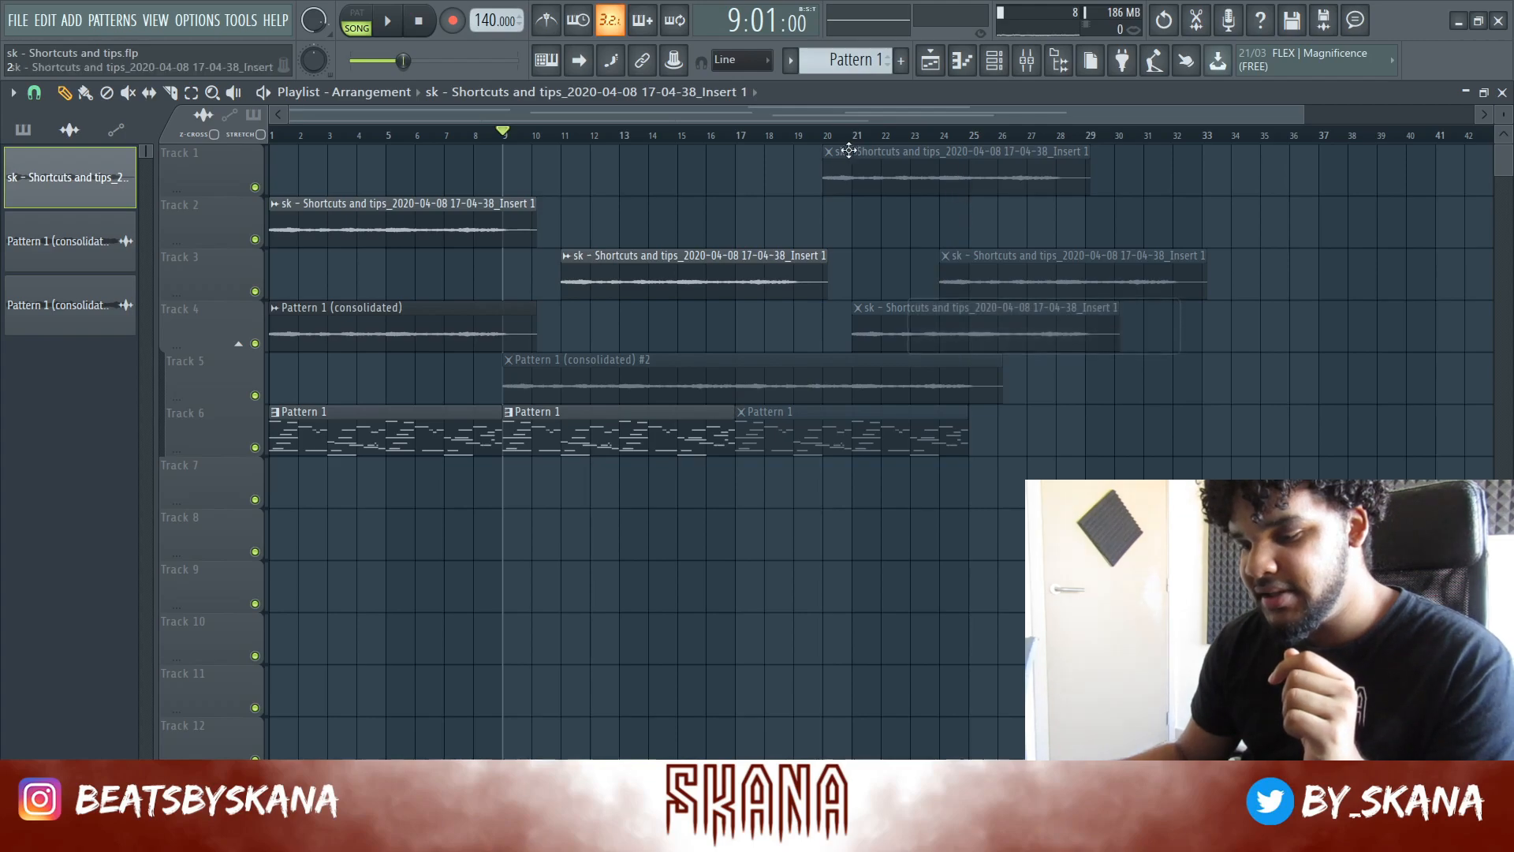
# Delete the stray Insert 1 audio clips and the second consolidated Pattern 1 clip from the playlist
pyautogui.rightClick(1031, 287)
pyautogui.rightClick(1026, 331)
pyautogui.rightClick(907, 382)
pyautogui.rightClick(710, 276)
pyautogui.rightClick(843, 176)
# Place copies of the Insert 1 audio clip on Track 1 and Track 3 at bar 10
pyautogui.click(457, 193)
pyautogui.moveTo(590, 182); pyautogui.dragTo(676, 179)
pyautogui.click(766, 224)
pyautogui.moveTo(755, 224); pyautogui.dragTo(597, 252)
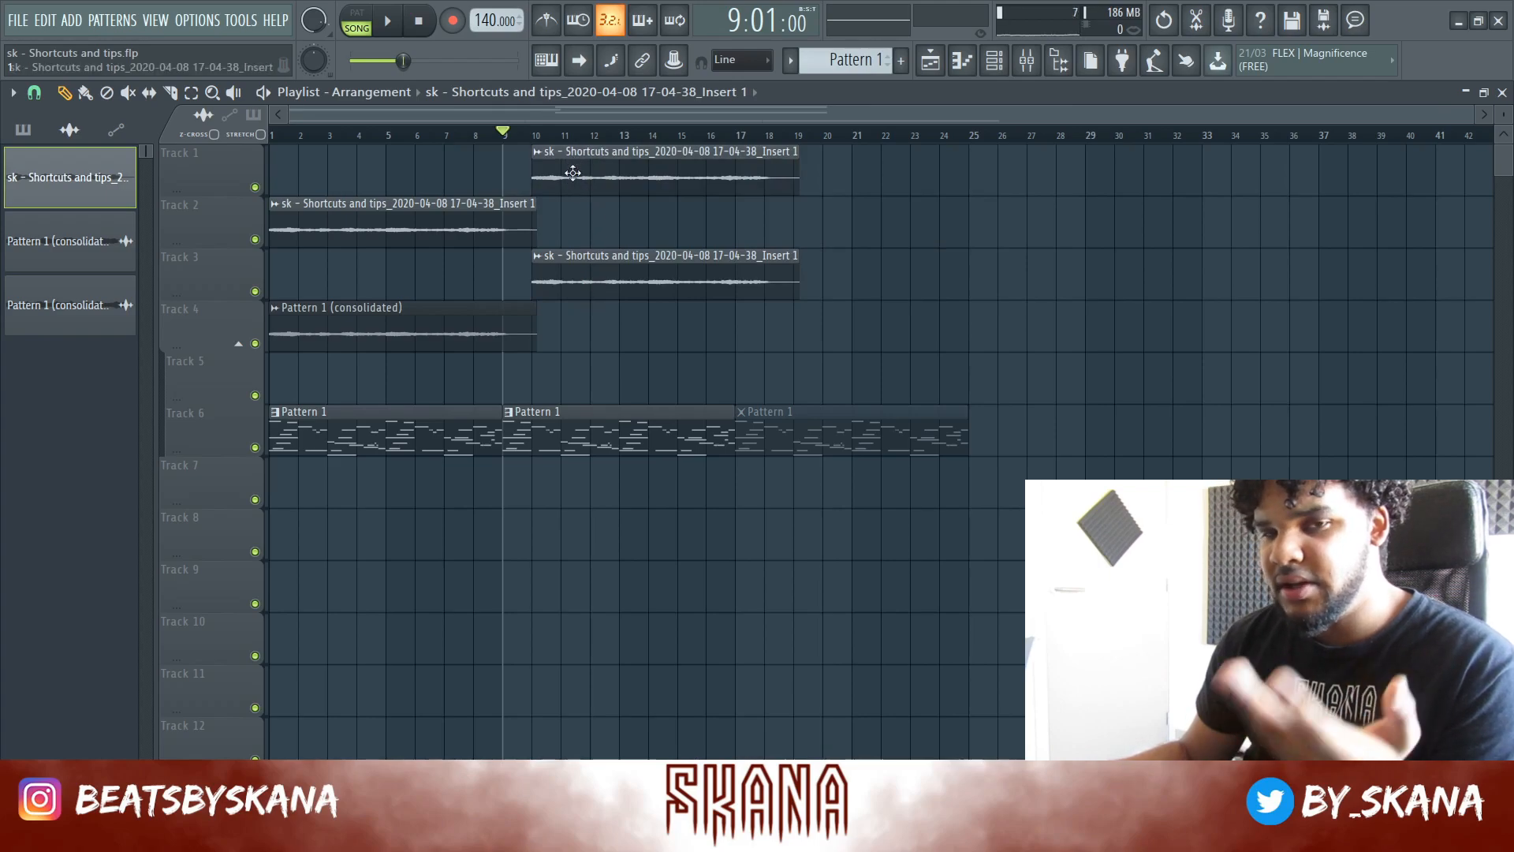
# Mute the audio clips on Tracks 1 to 4 and the first two Pattern 1 clips on Track 6
pyautogui.press('t')
pyautogui.click(625, 283)
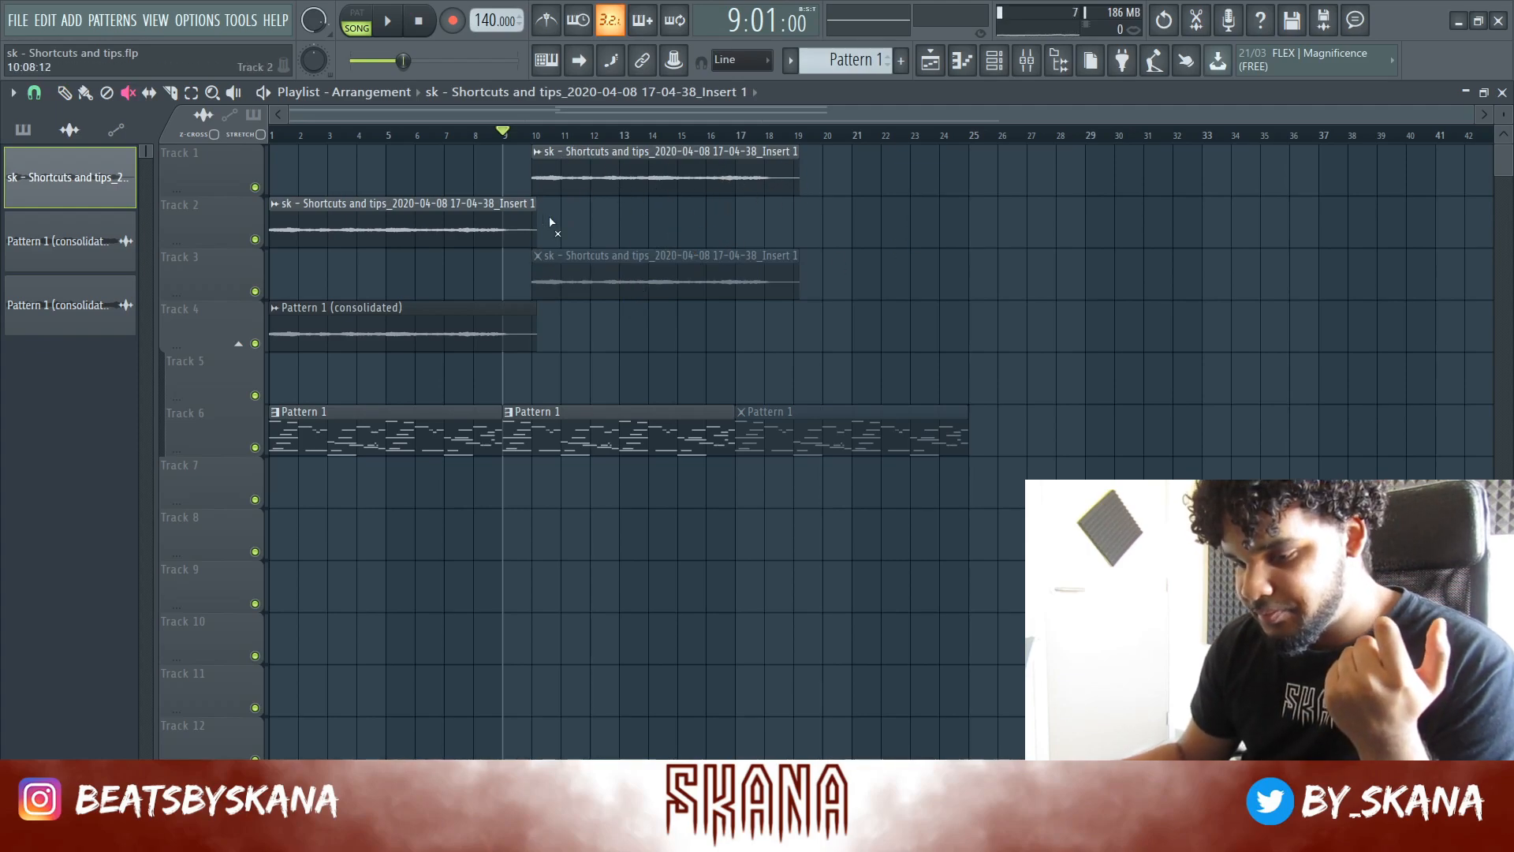
pyautogui.click(612, 182)
pyautogui.click(505, 323)
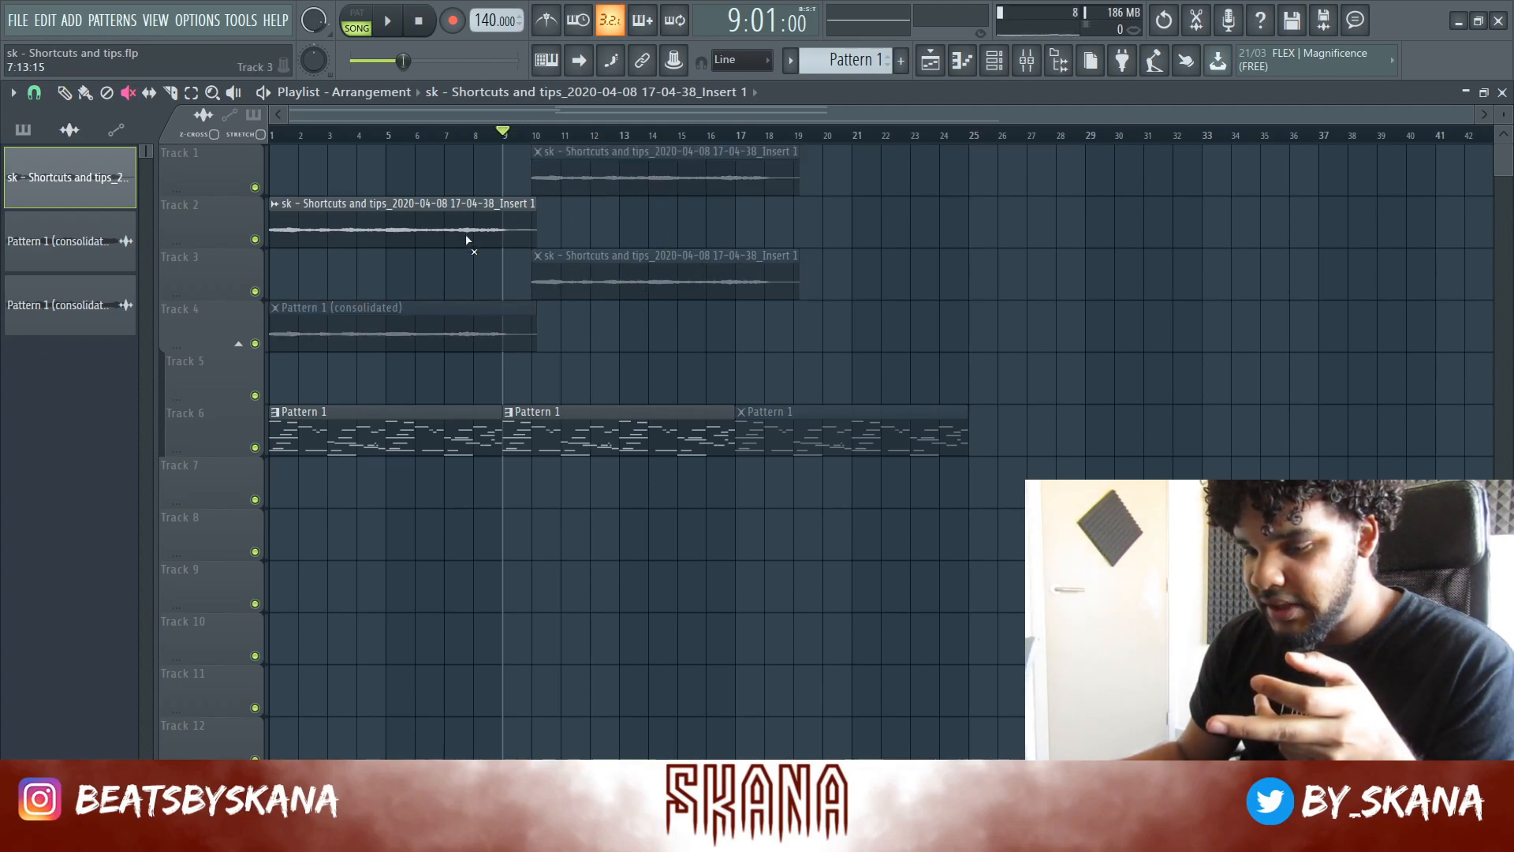
pyautogui.click(470, 237)
pyautogui.click(620, 456)
pyautogui.click(481, 430)
# Return the playhead to the start and play the arrangement with every clip muted
pyautogui.click(419, 25)
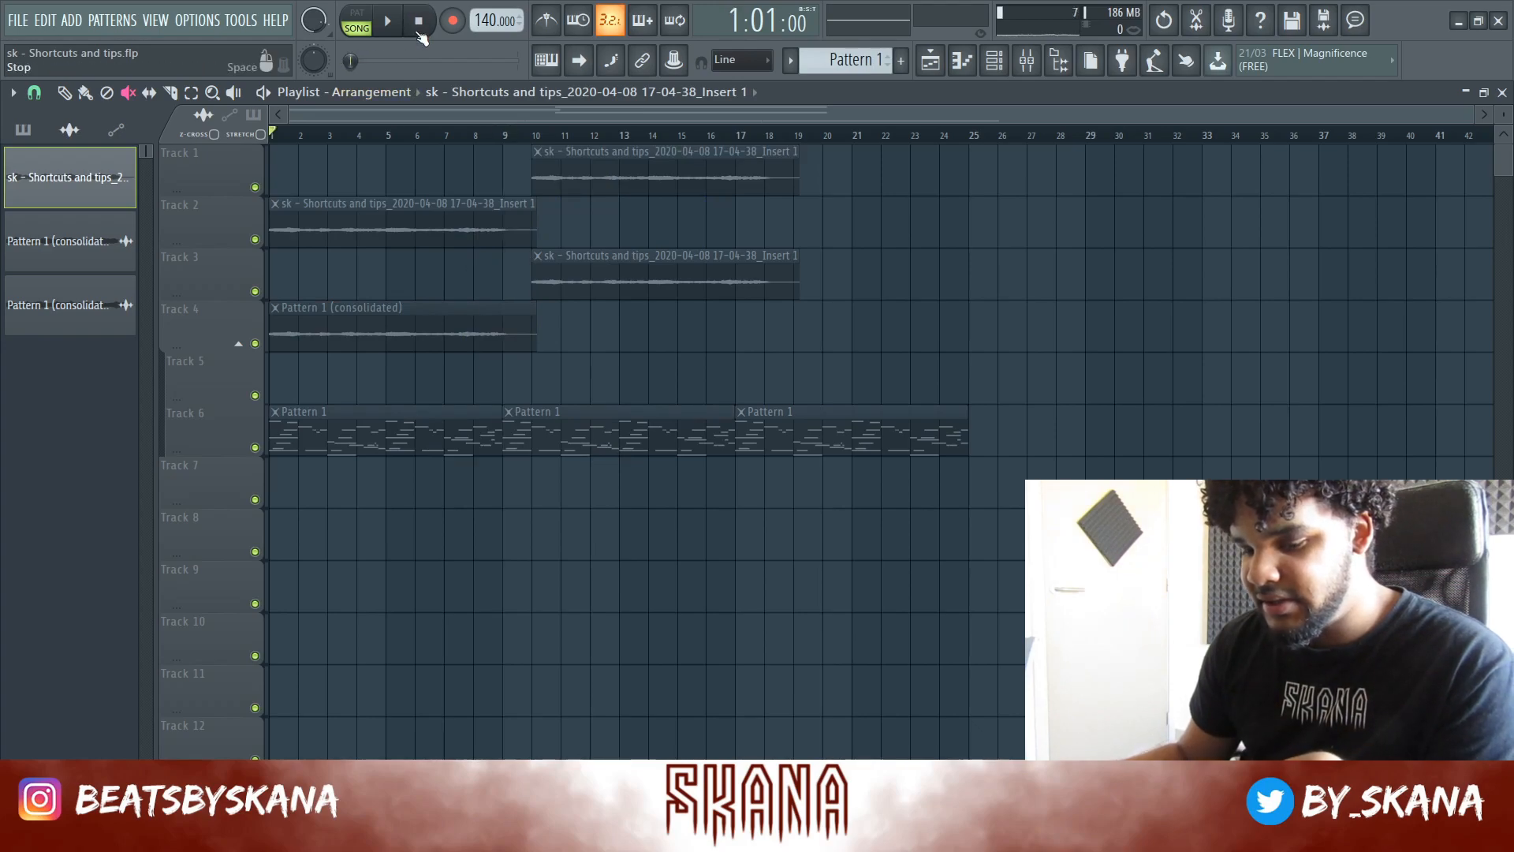
pyautogui.press('space')
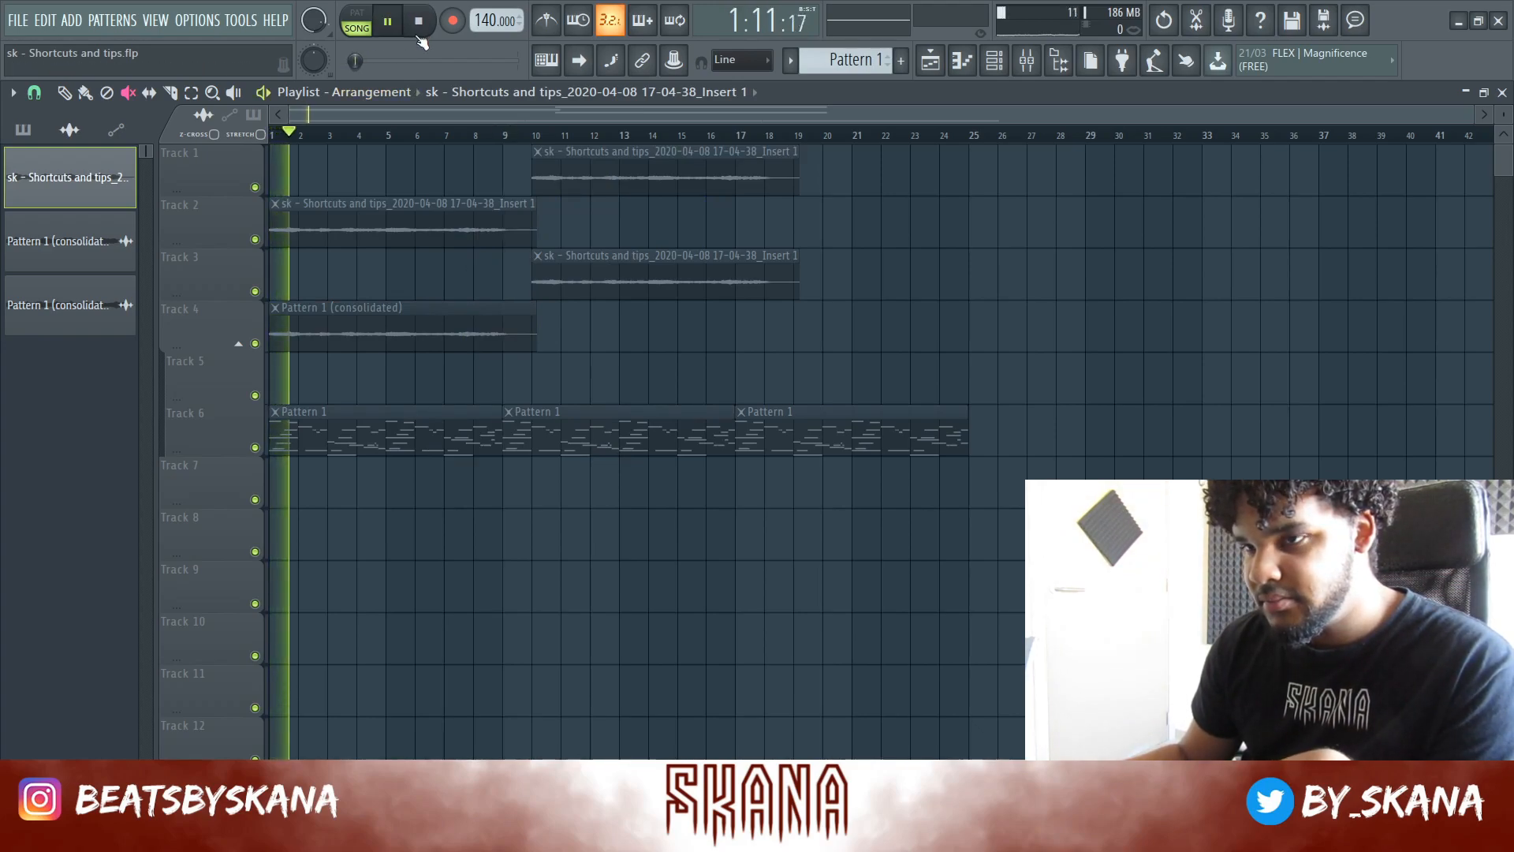
pyautogui.press('space')
# Unmute the first Pattern 1 clip on Track 6 and play the arrangement
pyautogui.click(343, 440)
pyautogui.press('space')
pyautogui.press('space')
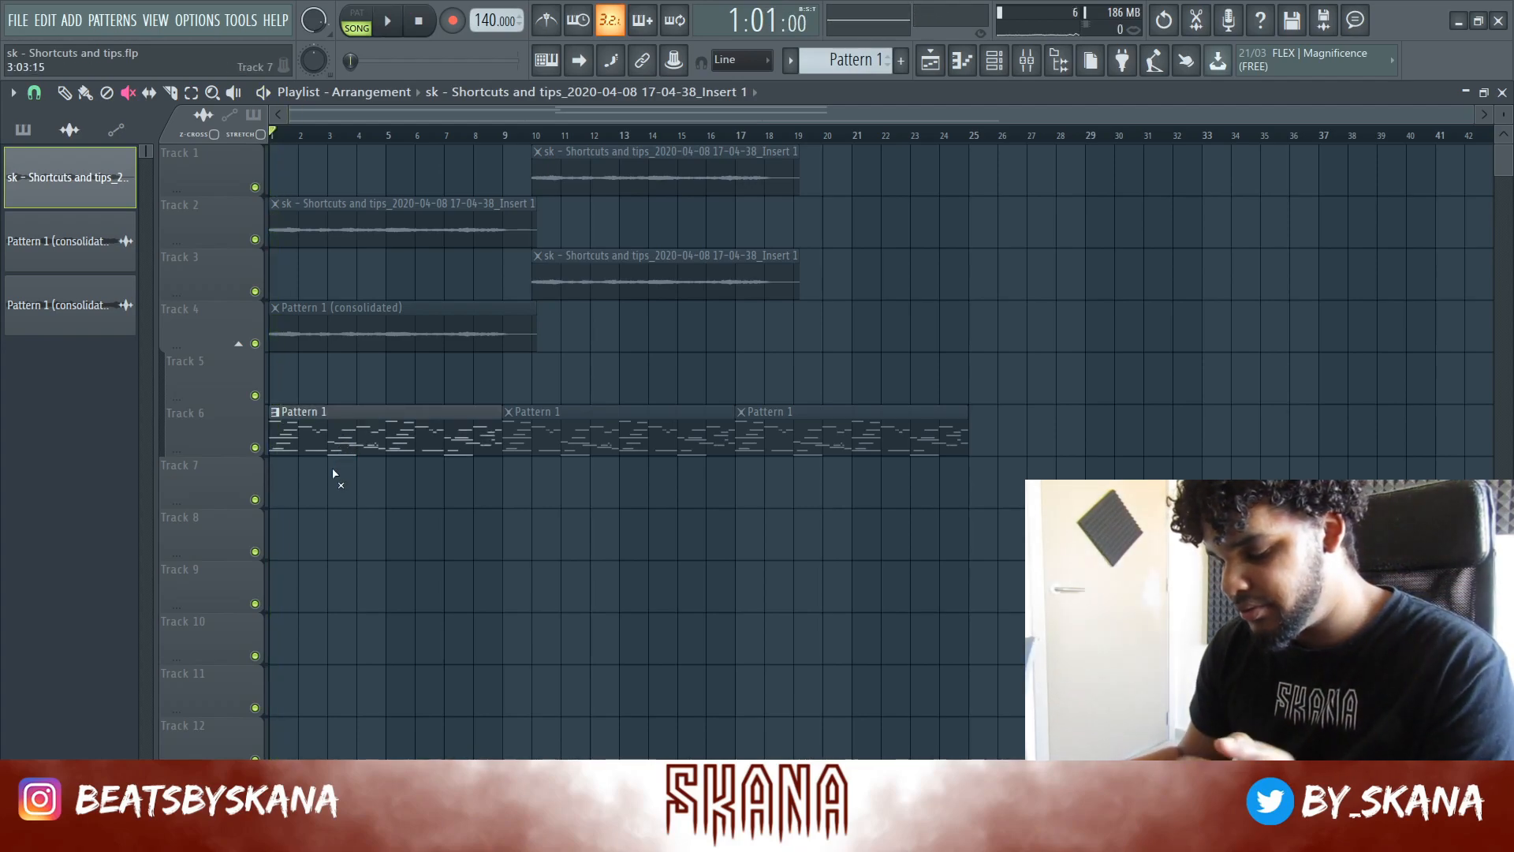
# Place the Insert 1 audio clip on Track 5 at bar 9 and slice off the audio clips' ends at bars 9 and 17
pyautogui.press('p')
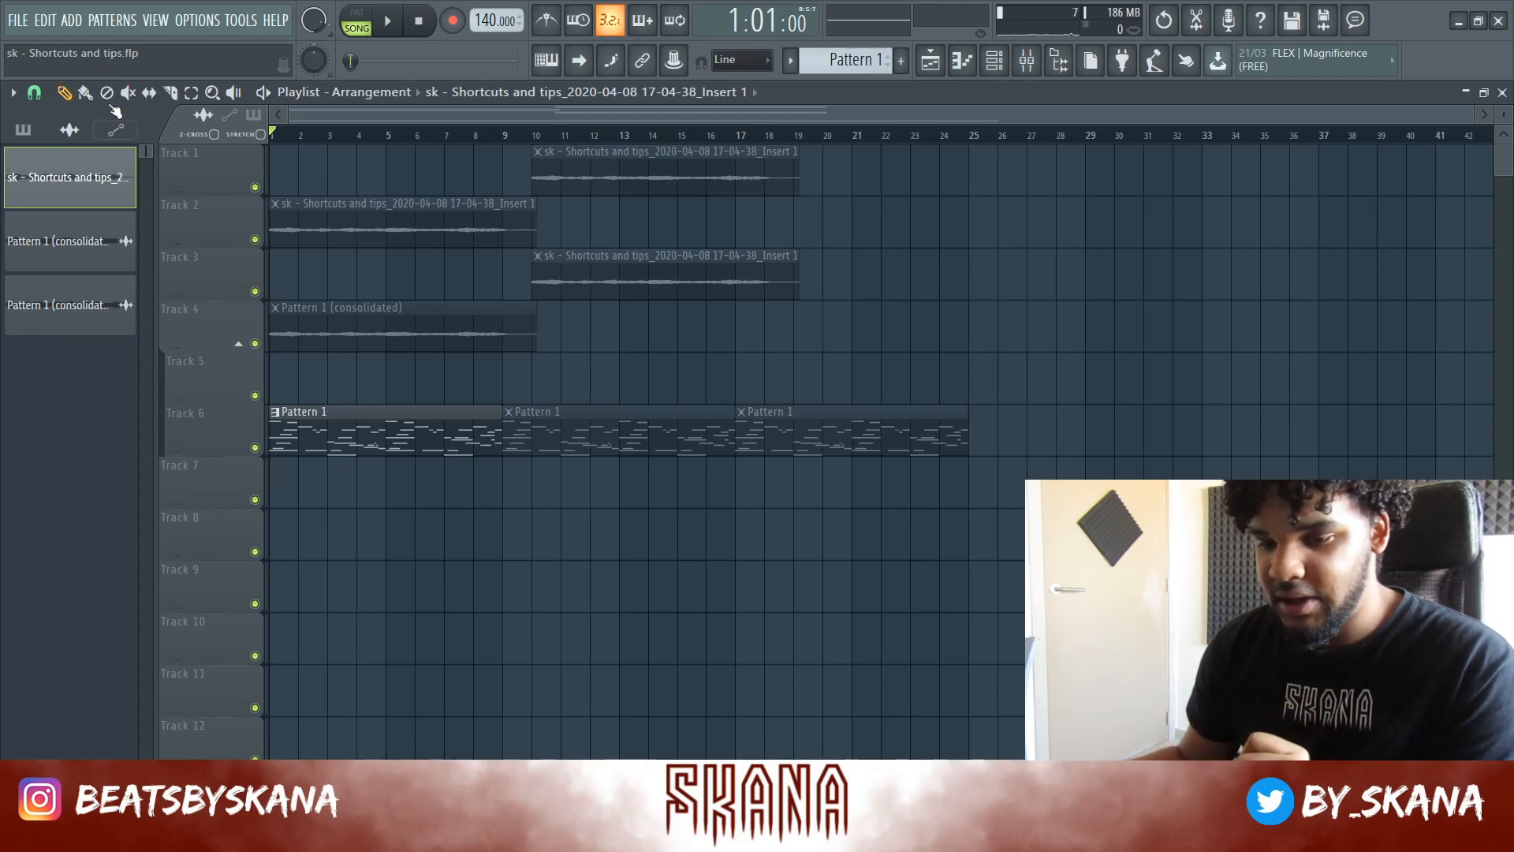
pyautogui.click(702, 345)
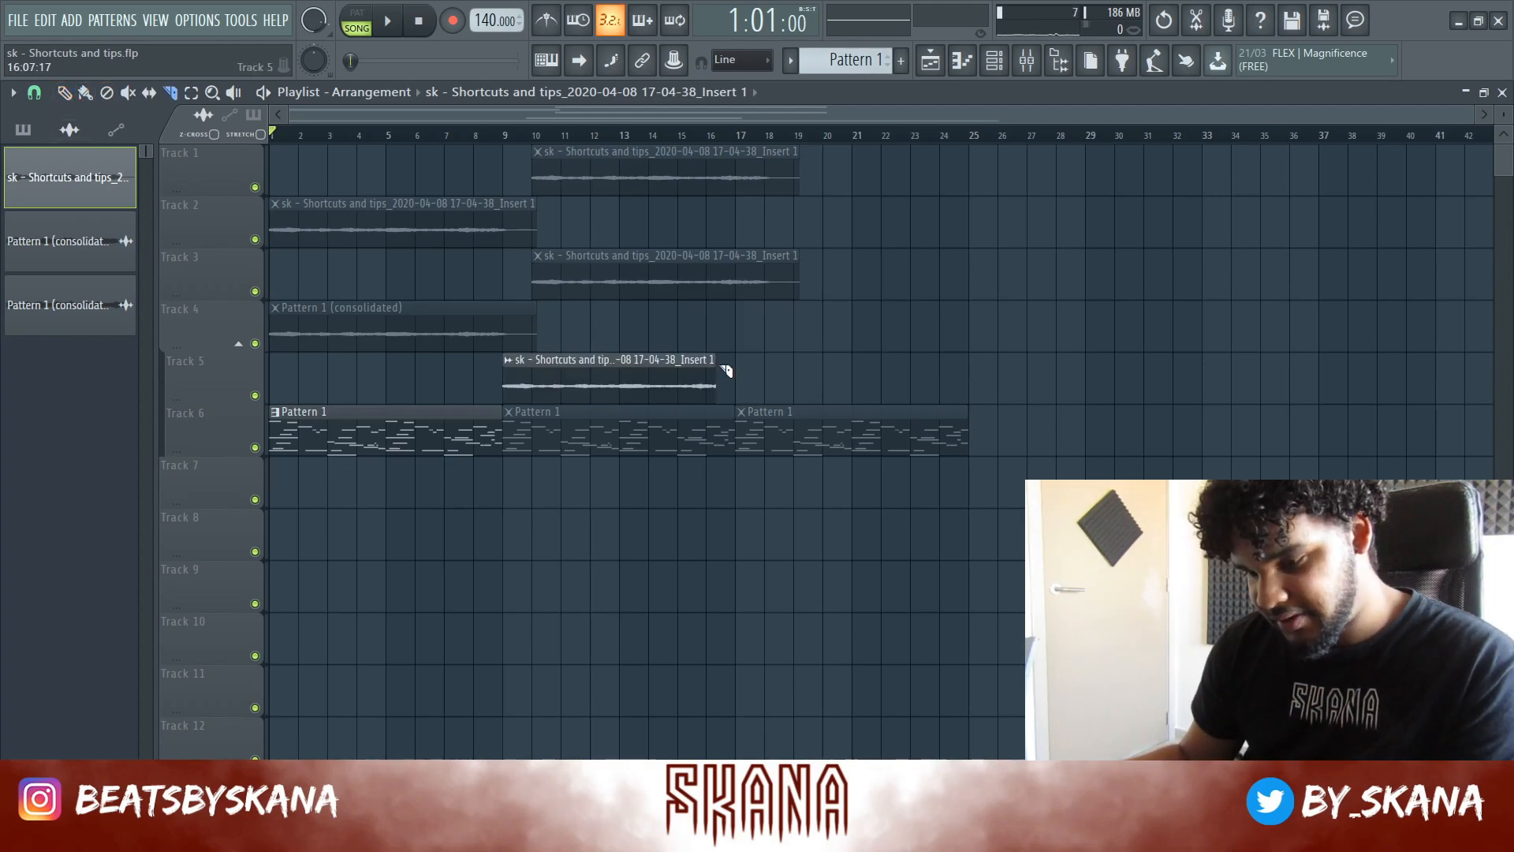
pyautogui.hotkey('ctrl', 'z')
pyautogui.moveTo(739, 316); pyautogui.dragTo(739, 411)
pyautogui.moveTo(736, 190); pyautogui.dragTo(747, 335)
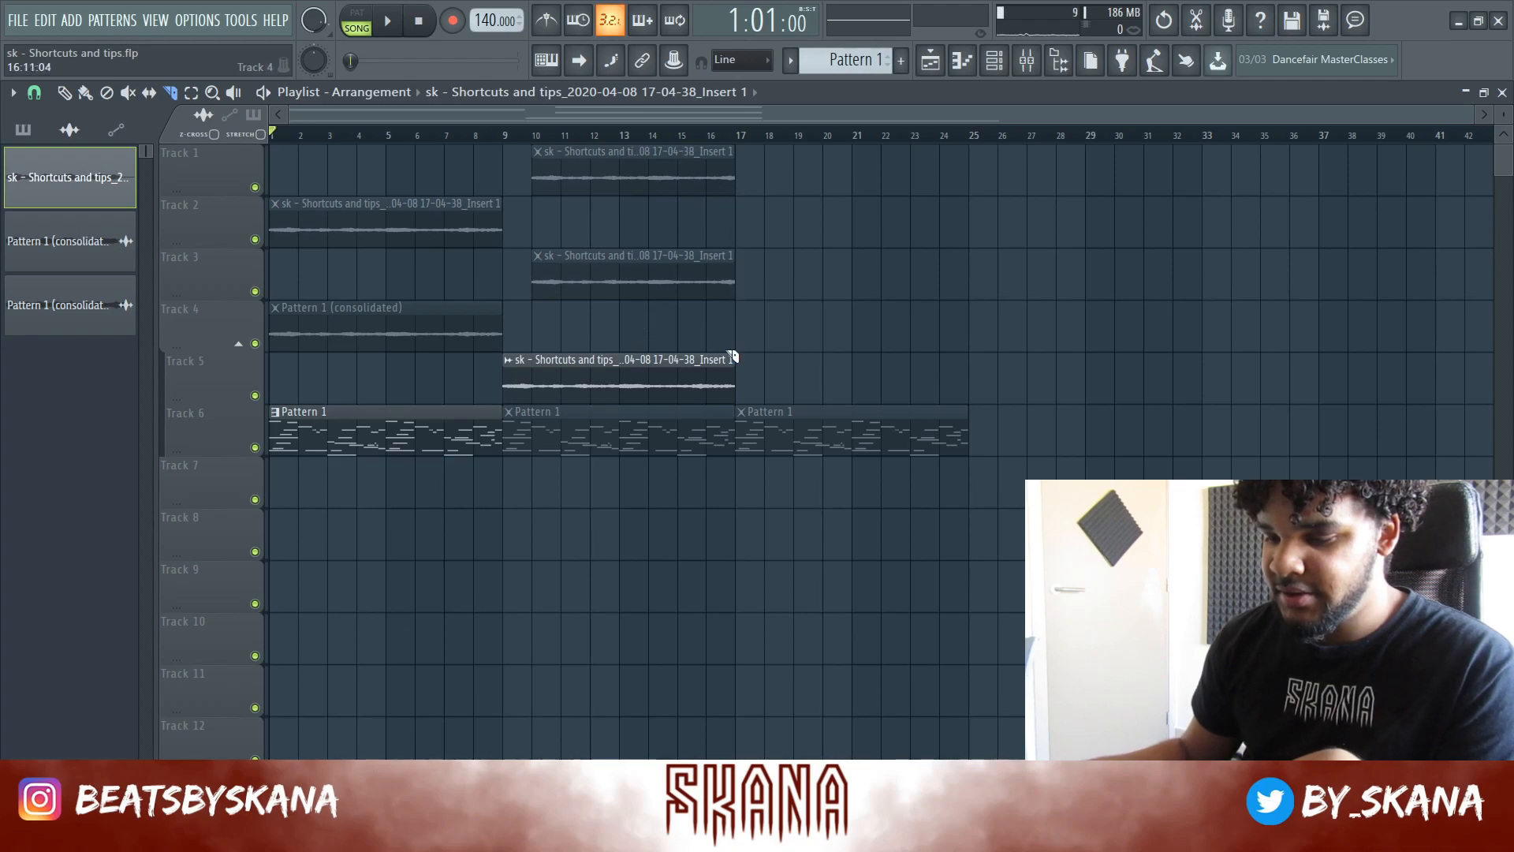
# Slice away parts of the clips on Tracks 3 to 6, leaving short pieces, and switch back to the Draw tool
pyautogui.moveTo(778, 224); pyautogui.dragTo(765, 433)
pyautogui.moveTo(753, 174); pyautogui.dragTo(715, 420)
pyautogui.moveTo(597, 304); pyautogui.dragTo(564, 478)
pyautogui.moveTo(475, 377); pyautogui.dragTo(473, 442)
pyautogui.moveTo(392, 370); pyautogui.dragTo(395, 440)
pyautogui.moveTo(339, 371)
pyautogui.mouseDown()
pyautogui.moveTo(341, 405)
pyautogui.moveTo(303, 409)
pyautogui.mouseUp()
pyautogui.moveTo(341, 298); pyautogui.dragTo(322, 351)
pyautogui.moveTo(435, 296); pyautogui.dragTo(456, 351)
pyautogui.moveTo(598, 347); pyautogui.dragTo(643, 450)
pyautogui.moveTo(712, 293); pyautogui.dragTo(679, 404)
pyautogui.moveTo(713, 238); pyautogui.dragTo(614, 350)
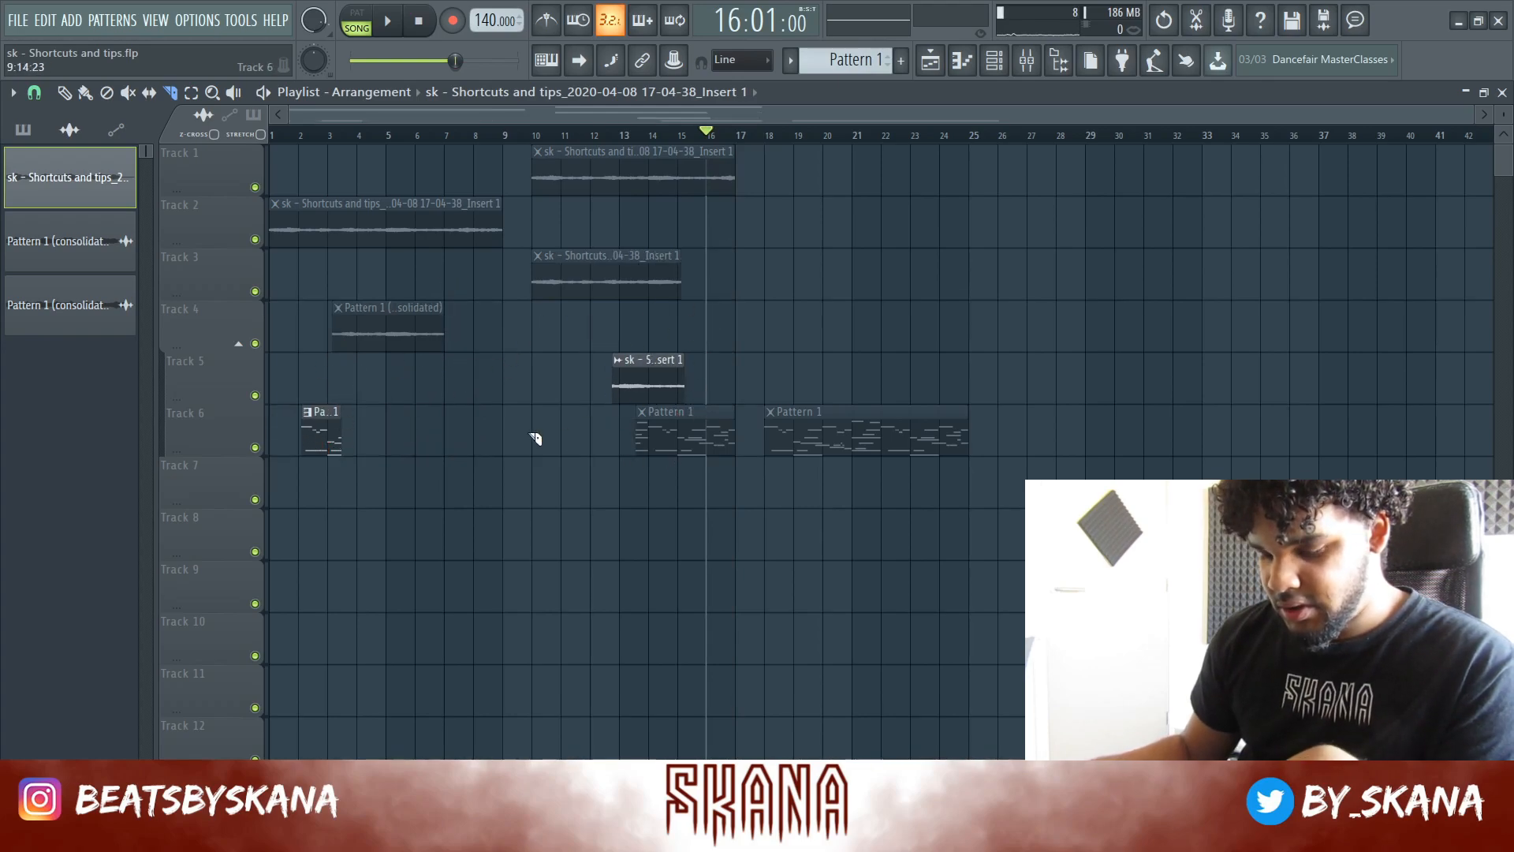
pyautogui.press('p')
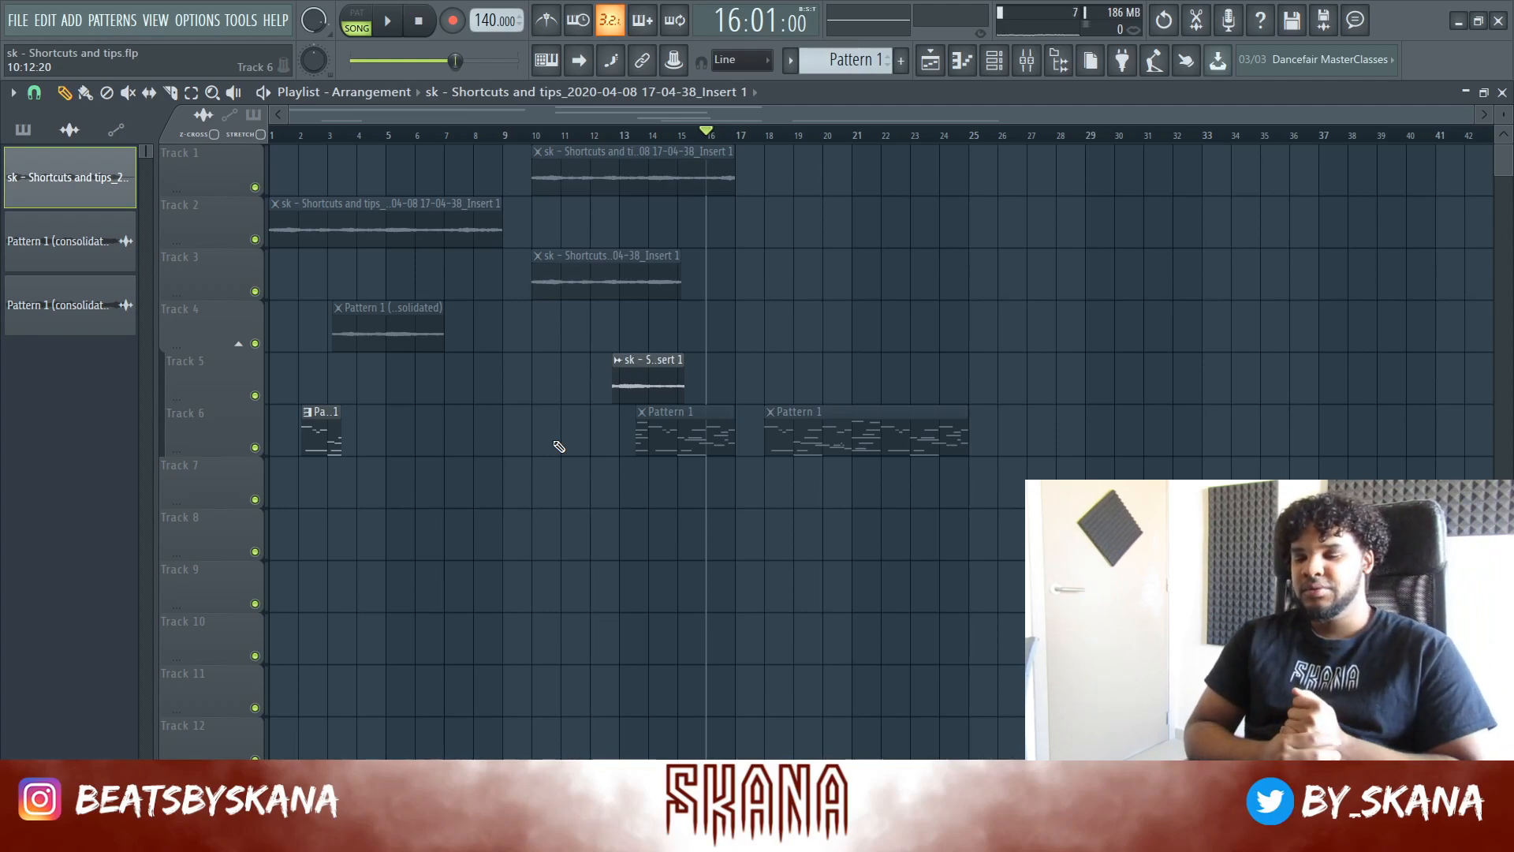
# Open the constellation - bell channel's notes for Pattern 1 in the piano roll
pyautogui.press('F7')
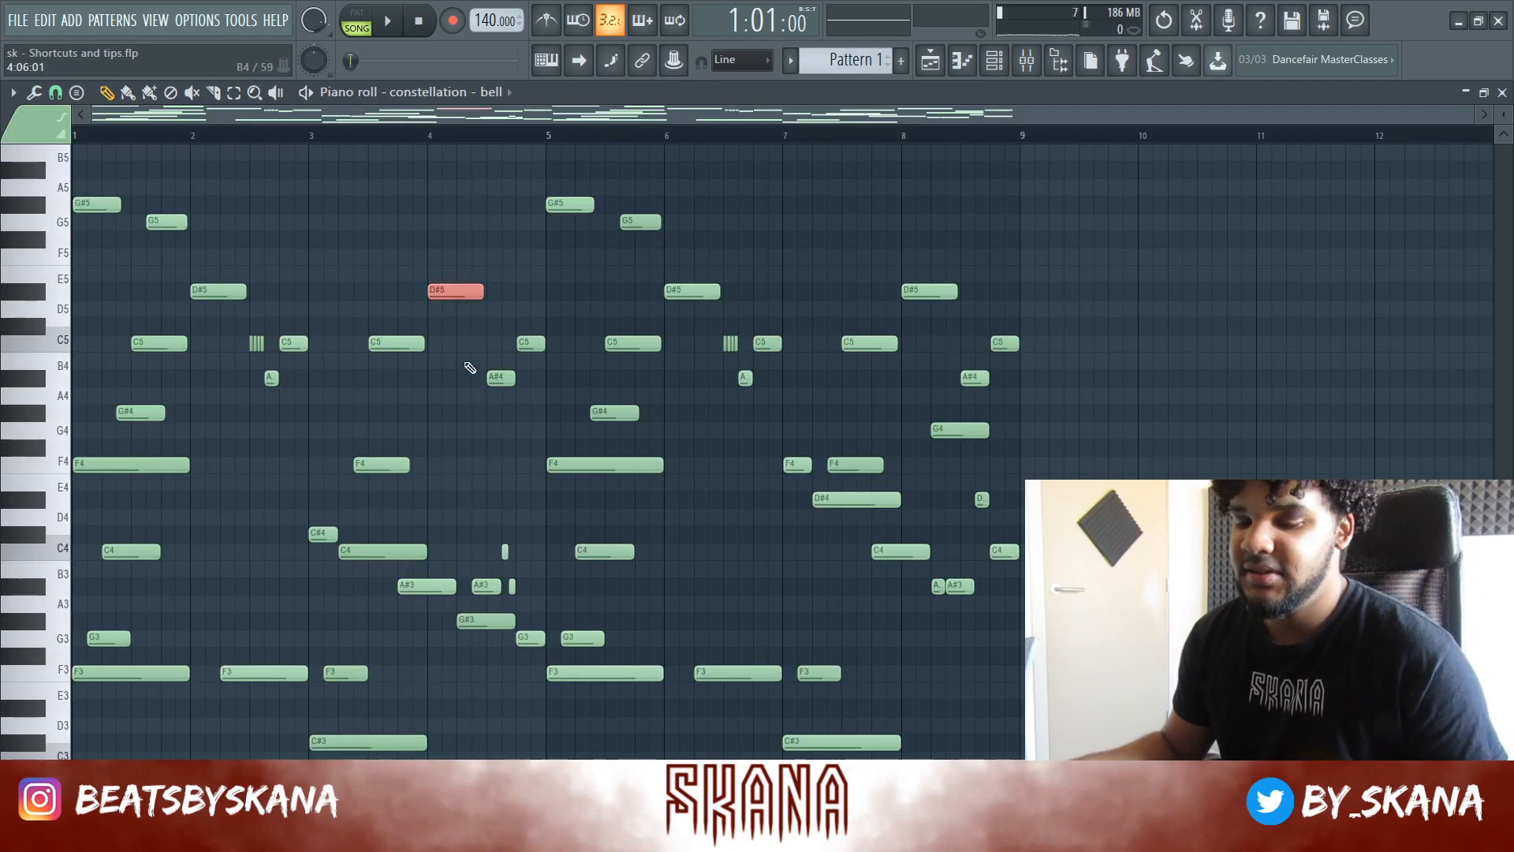
pyautogui.scroll(2, 280, 351)
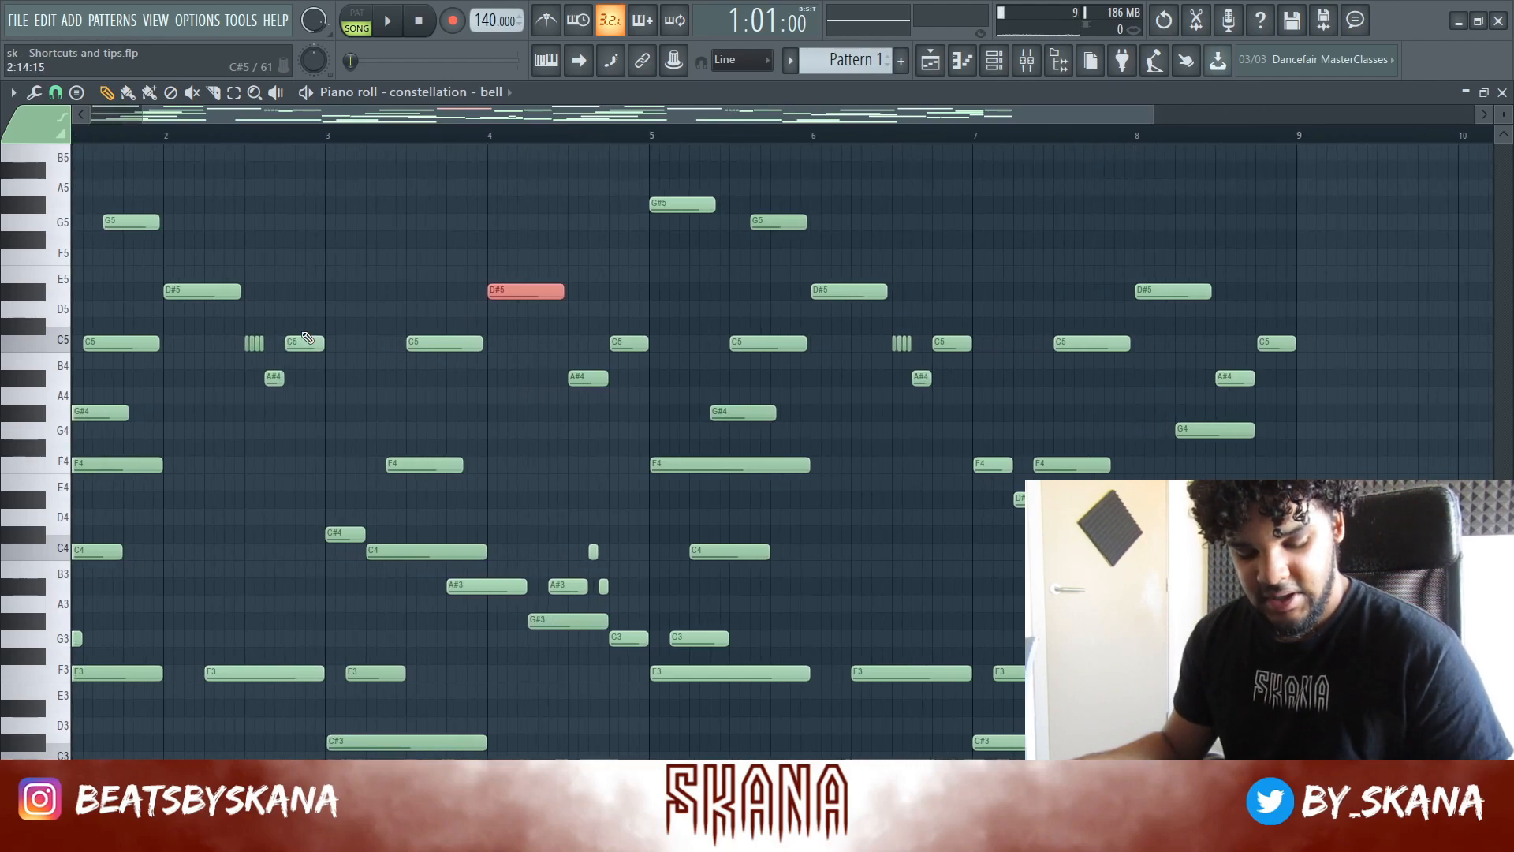
# Nudge the D#5 note in bar 4 later and earlier in time, ending back at the start of bar 4
pyautogui.hotkey('shift', 'Right')
pyautogui.hotkey('shift', 'Right')
pyautogui.hotkey('shift', 'Right')
pyautogui.hotkey('shift', 'Left')
pyautogui.hotkey('shift', 'Left')
pyautogui.hotkey('shift', 'Left')
pyautogui.hotkey('shift', 'Left')
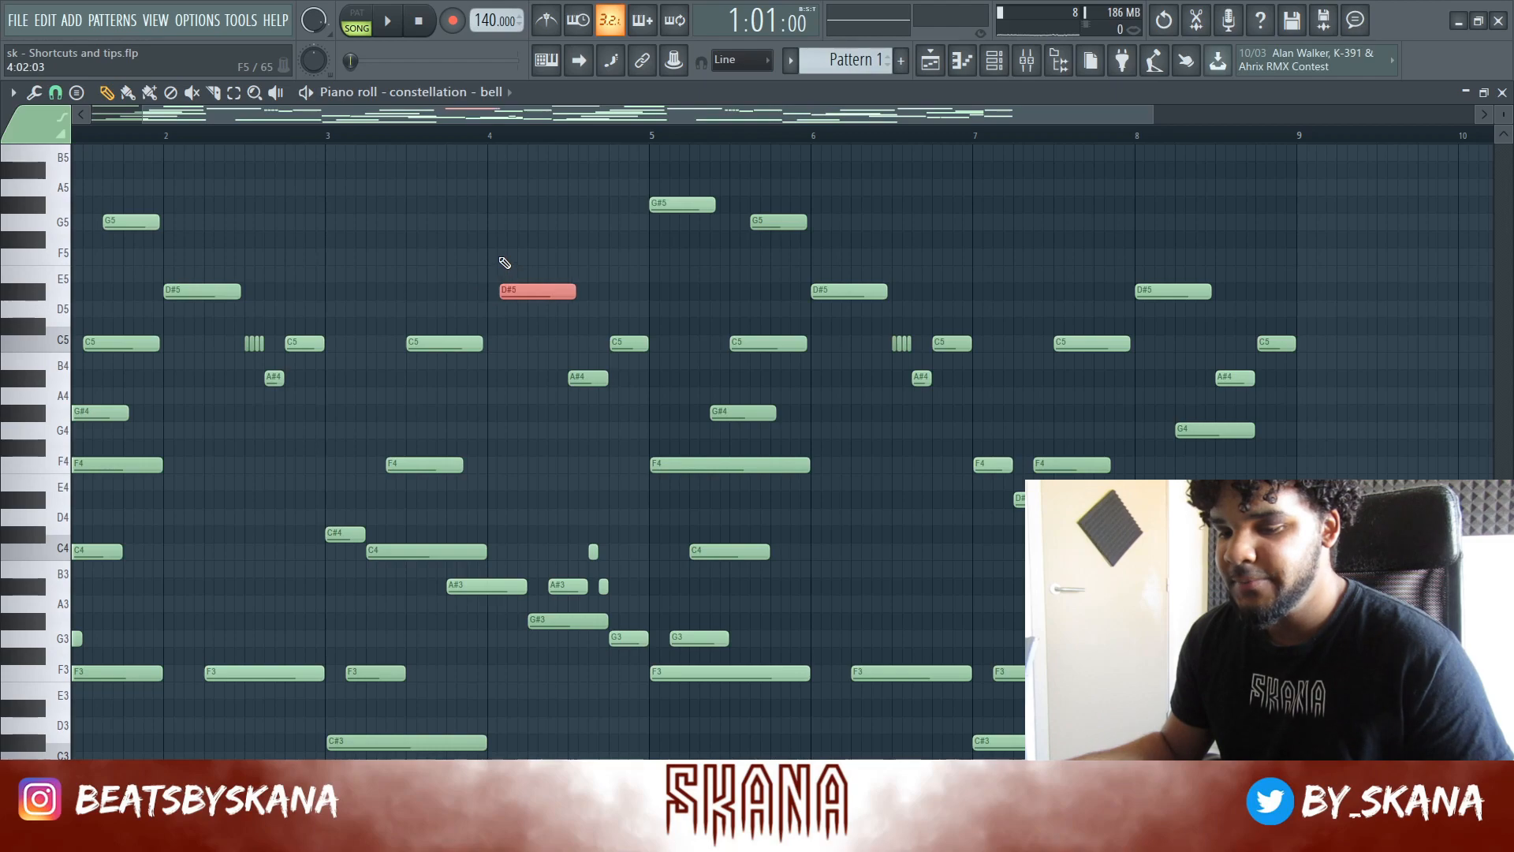
pyautogui.hotkey('shift', 'Right')
pyautogui.hotkey('shift', 'Right')
pyautogui.hotkey('shift', 'Right')
pyautogui.hotkey('shift', 'Right')
pyautogui.hotkey('shift', 'Right')
pyautogui.hotkey('shift', 'Right')
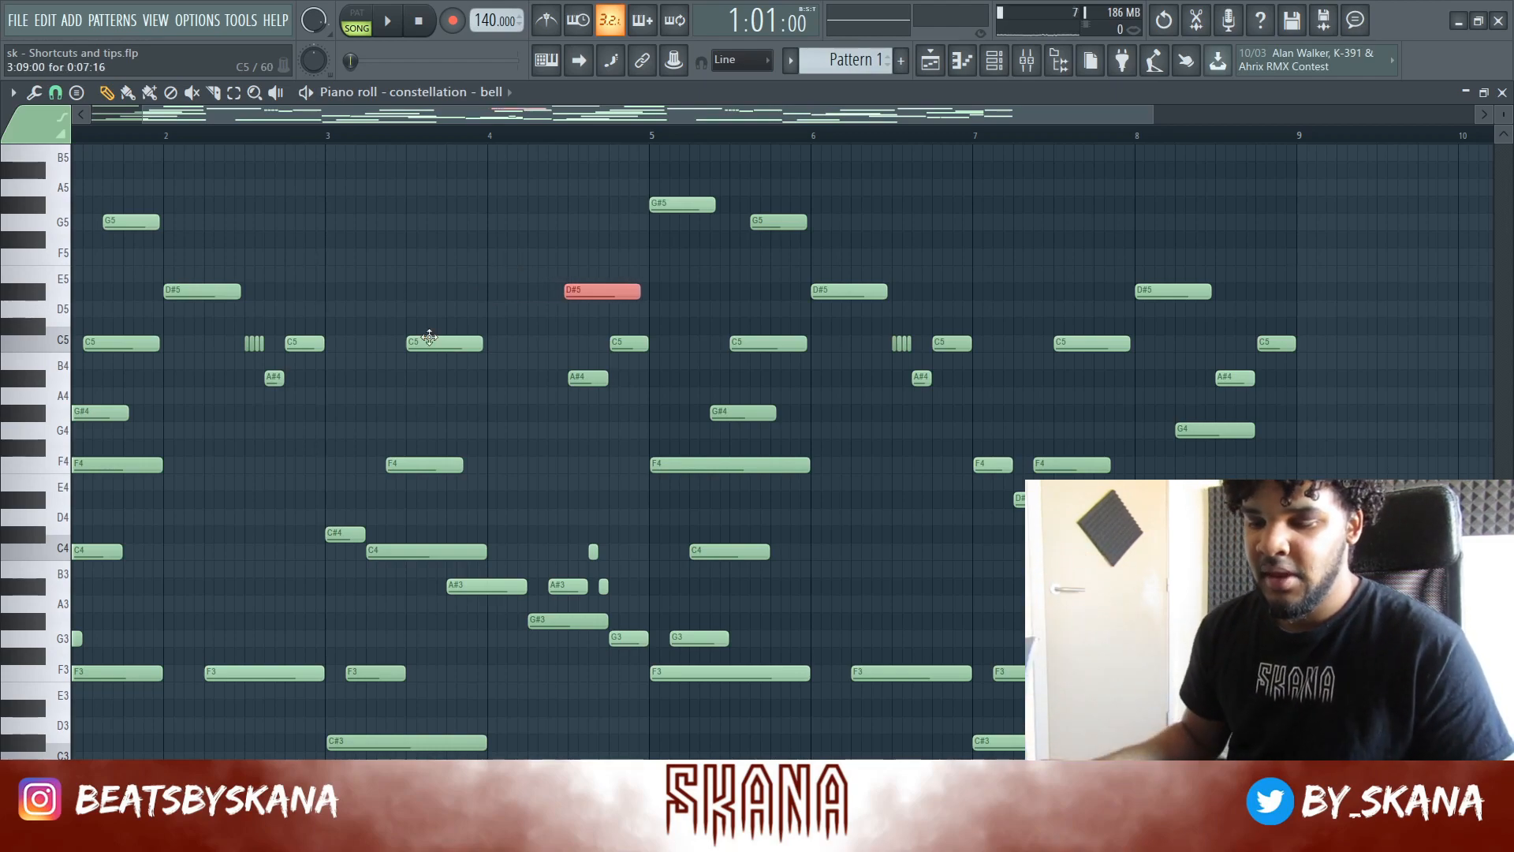
pyautogui.hotkey('shift', 'Right')
pyautogui.hotkey('shift', 'Right')
pyautogui.hotkey('shift', 'Left')
pyautogui.hotkey('shift', 'Left')
pyautogui.hotkey('shift', 'Left')
pyautogui.hotkey('shift', 'Left')
pyautogui.hotkey('shift', 'Left')
pyautogui.hotkey('shift', 'Left')
pyautogui.hotkey('shift', 'Left')
pyautogui.hotkey('shift', 'Left')
pyautogui.hotkey('shift', 'Left')
pyautogui.hotkey('shift', 'Left')
pyautogui.hotkey('shift', 'Left')
pyautogui.hotkey('shift', 'Left')
pyautogui.hotkey('shift', 'Left')
pyautogui.hotkey('shift', 'Left')
pyautogui.hotkey('shift', 'Left')
pyautogui.hotkey('shift', 'Left')
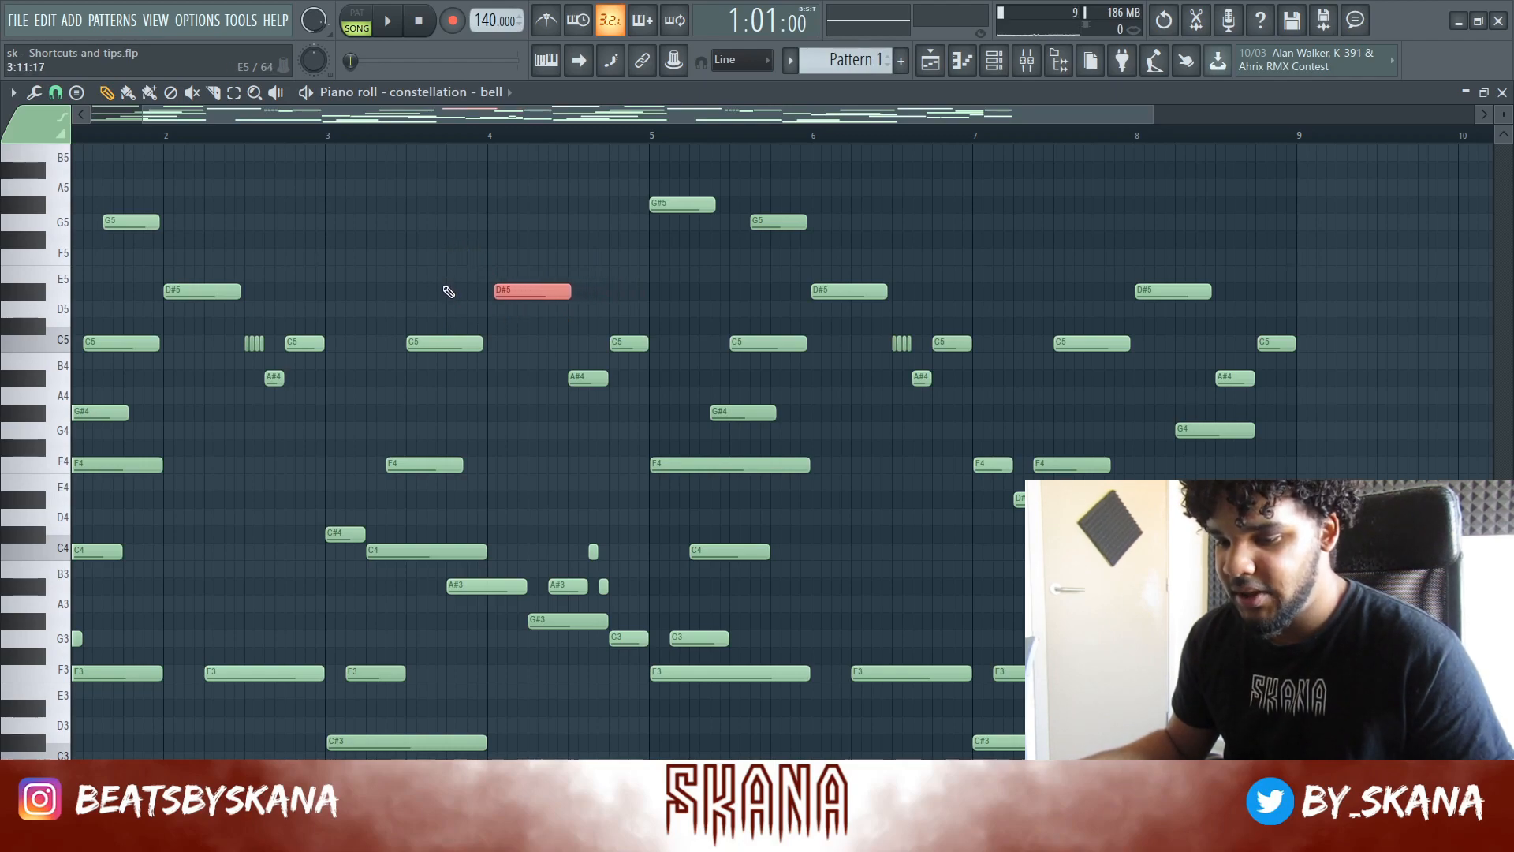
pyautogui.hotkey('shift', 'Left')
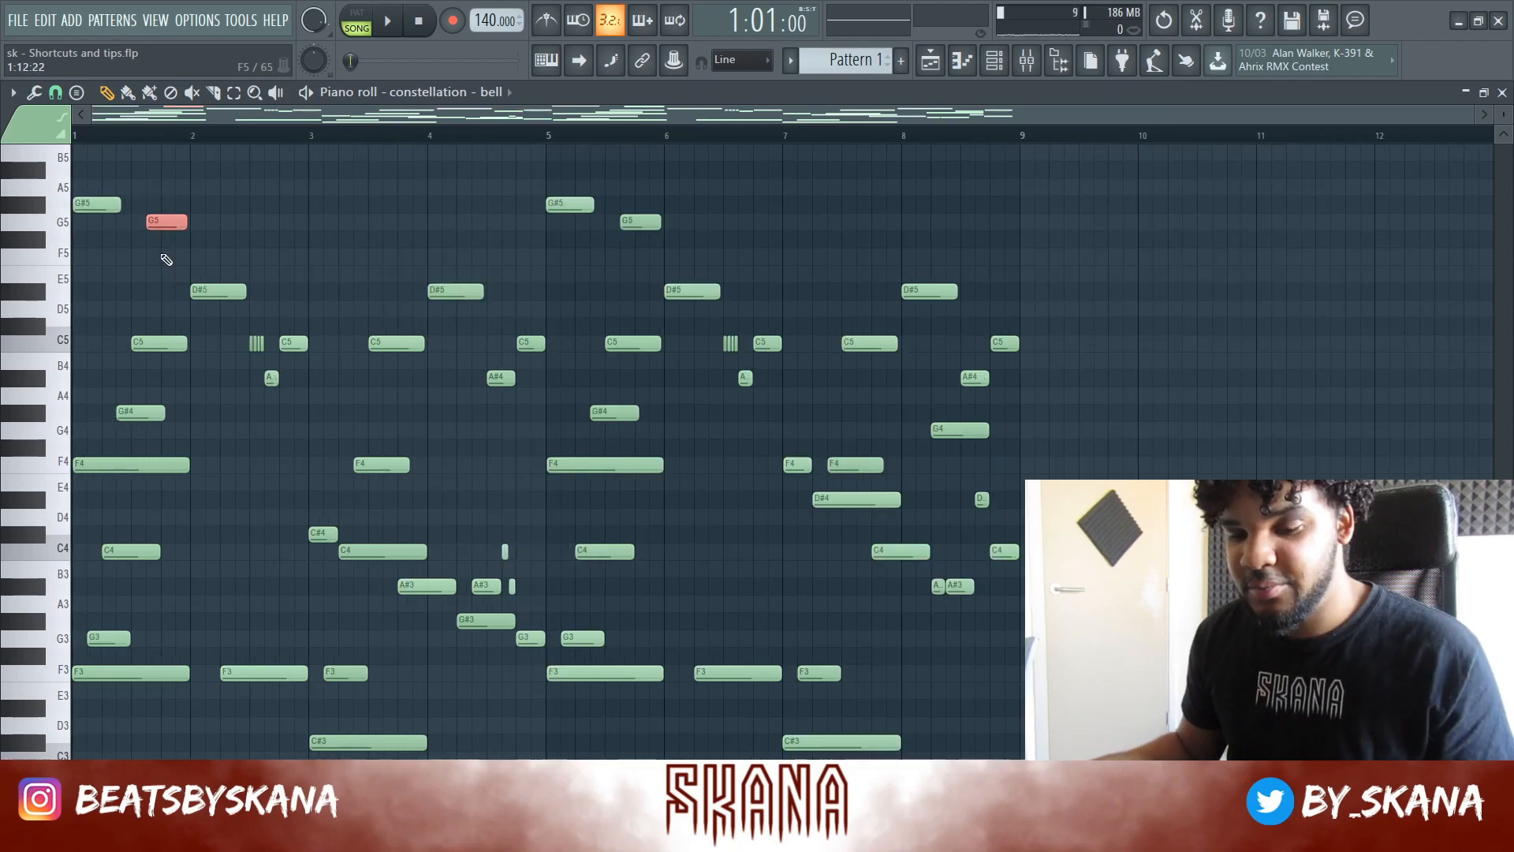
# Nudge the G5 note in bar 1 slightly later and undo the move
pyautogui.hotkey('shift', 'Left')
pyautogui.hotkey('shift', 'Right')
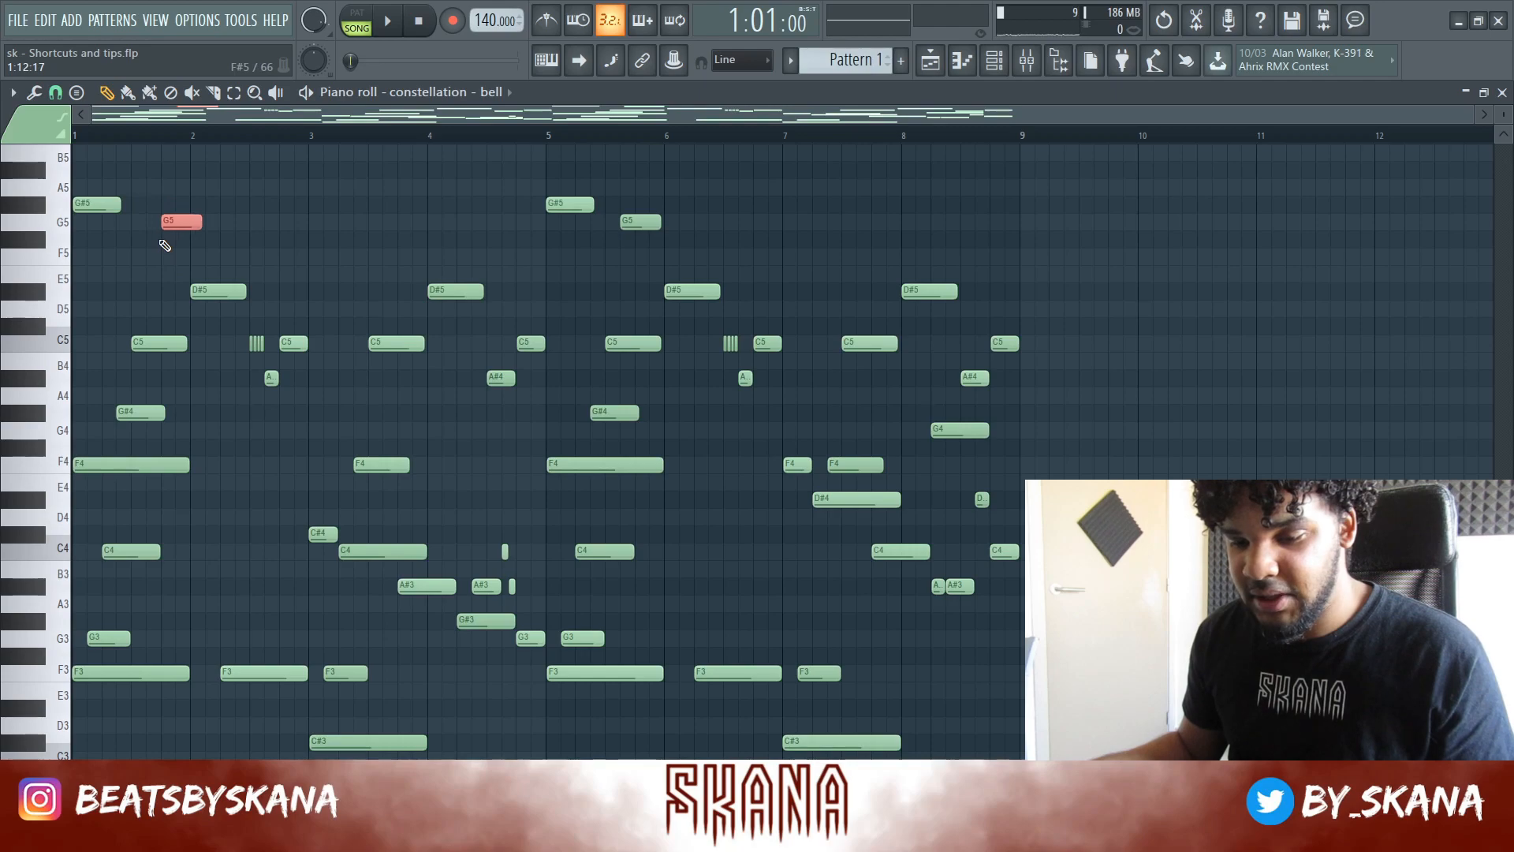
pyautogui.hotkey('ctrl', 'z')
# Open the limiter/transposer for the bell notes and widen the keyboard range to C4 through D#6
pyautogui.hotkey('alt', 'k')
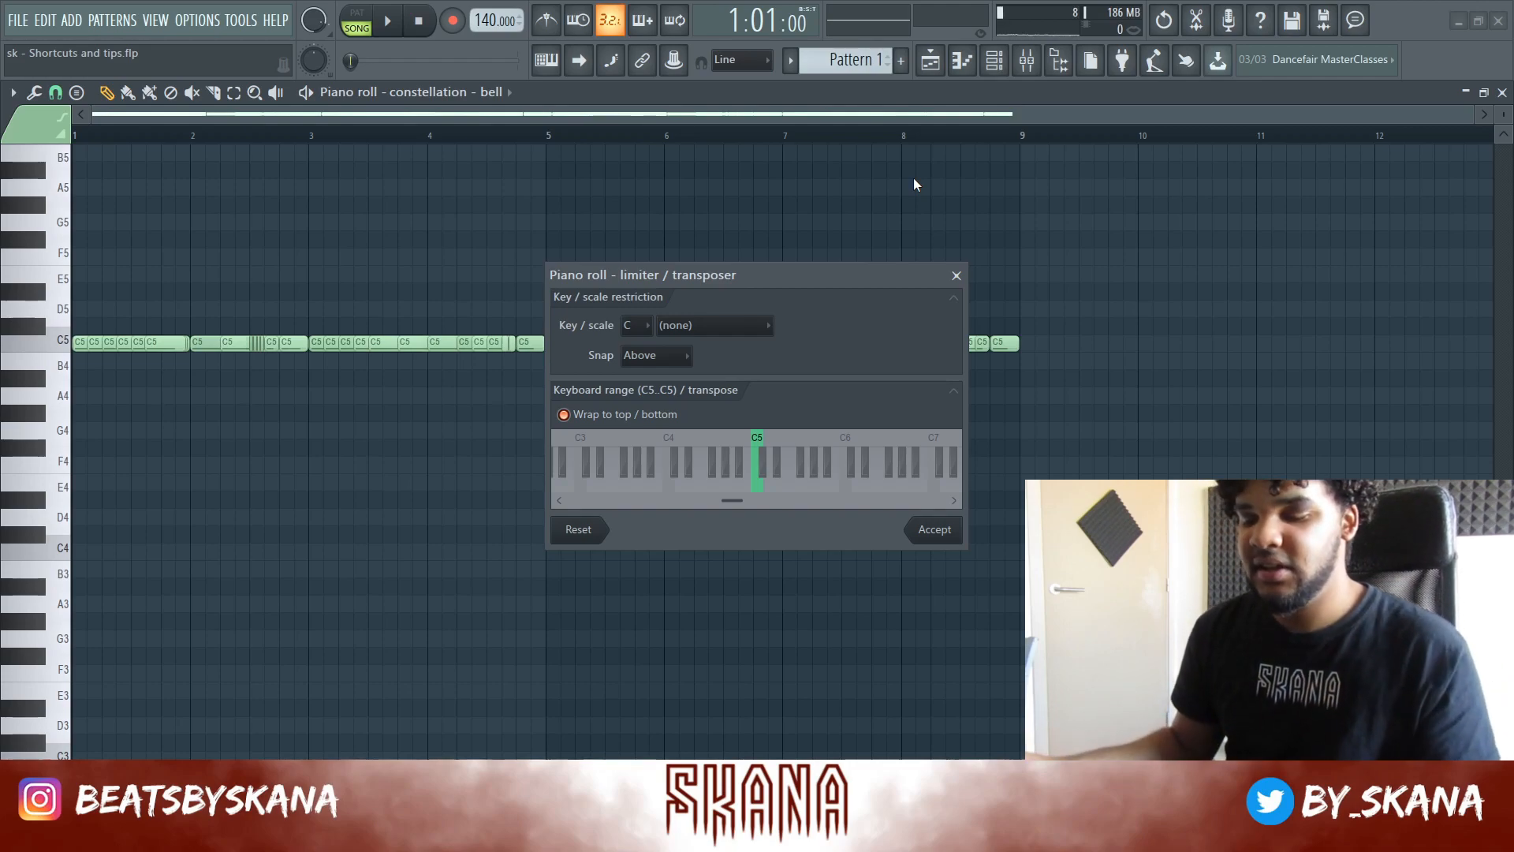
pyautogui.moveTo(755, 443); pyautogui.dragTo(673, 456)
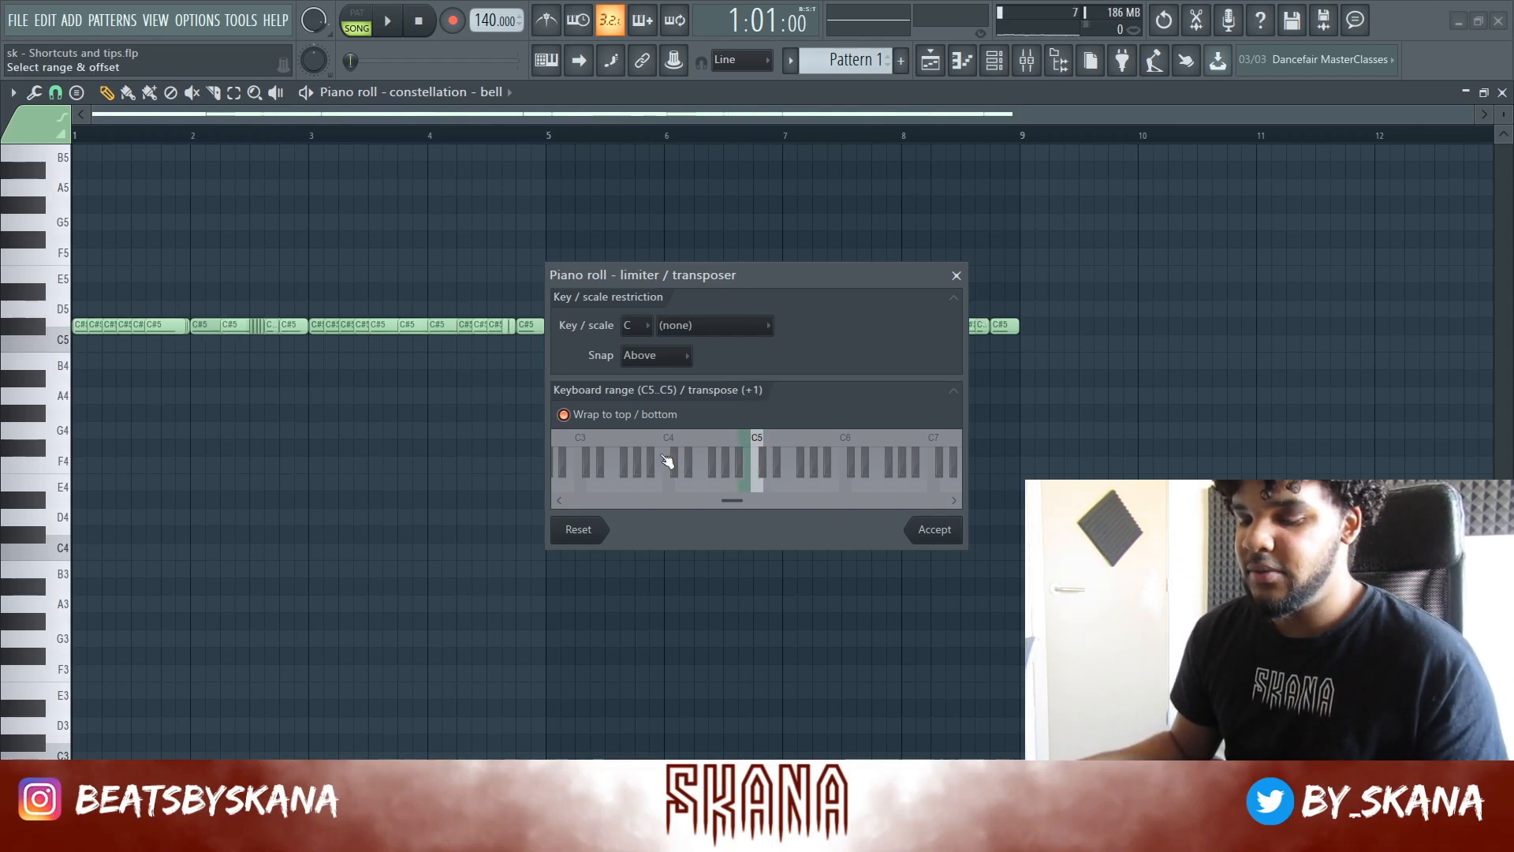
pyautogui.moveTo(763, 442); pyautogui.dragTo(865, 445)
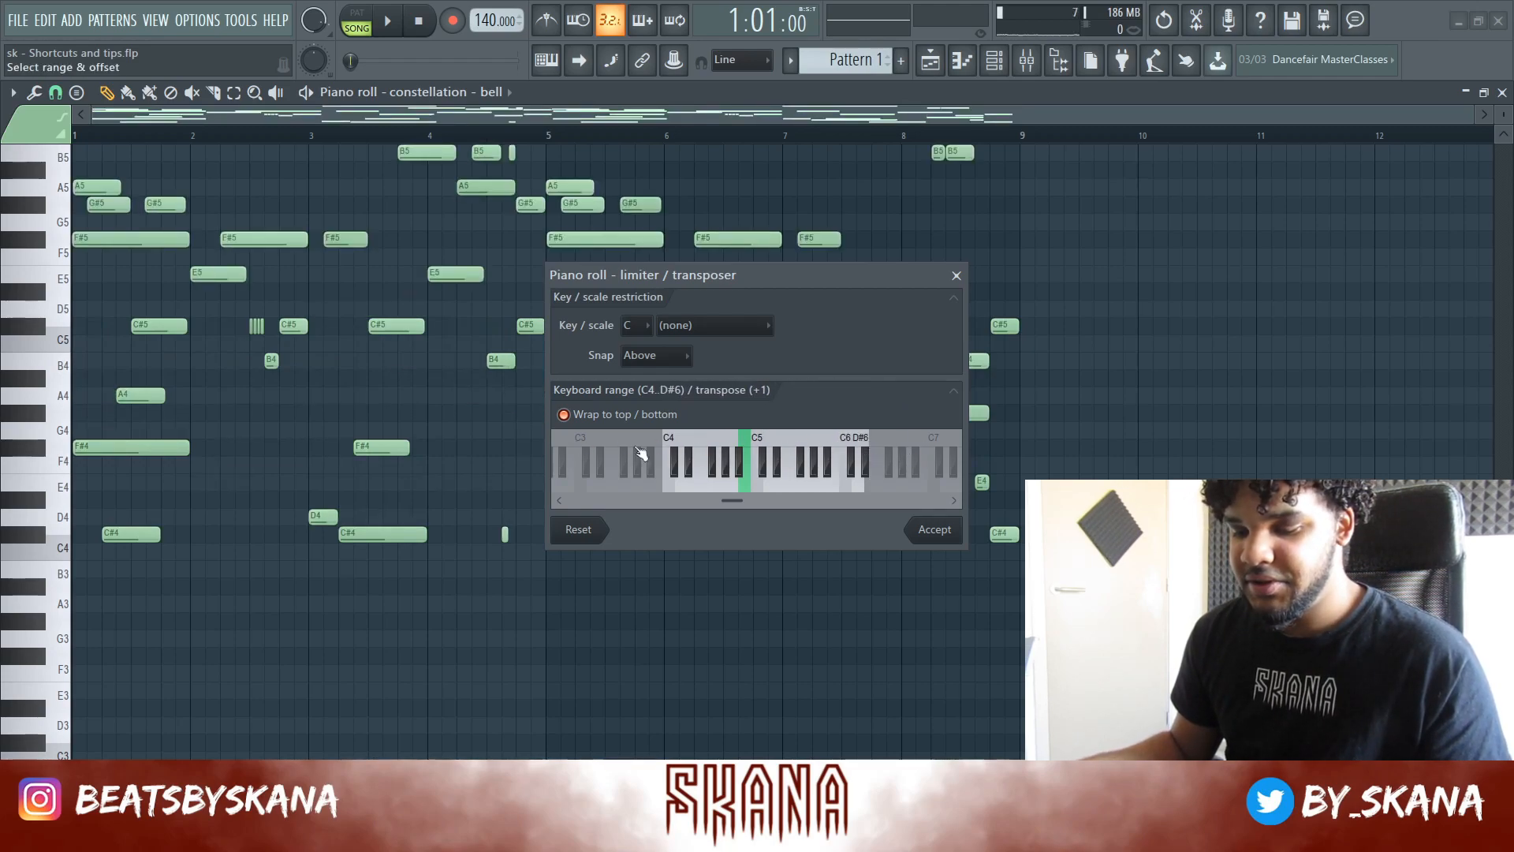
# Narrow the limiter's keyboard range to C5 only, try transposing the notes by -1, and accept with all notes on C5
pyautogui.moveTo(667, 444); pyautogui.dragTo(758, 454)
pyautogui.moveTo(865, 445); pyautogui.dragTo(764, 454)
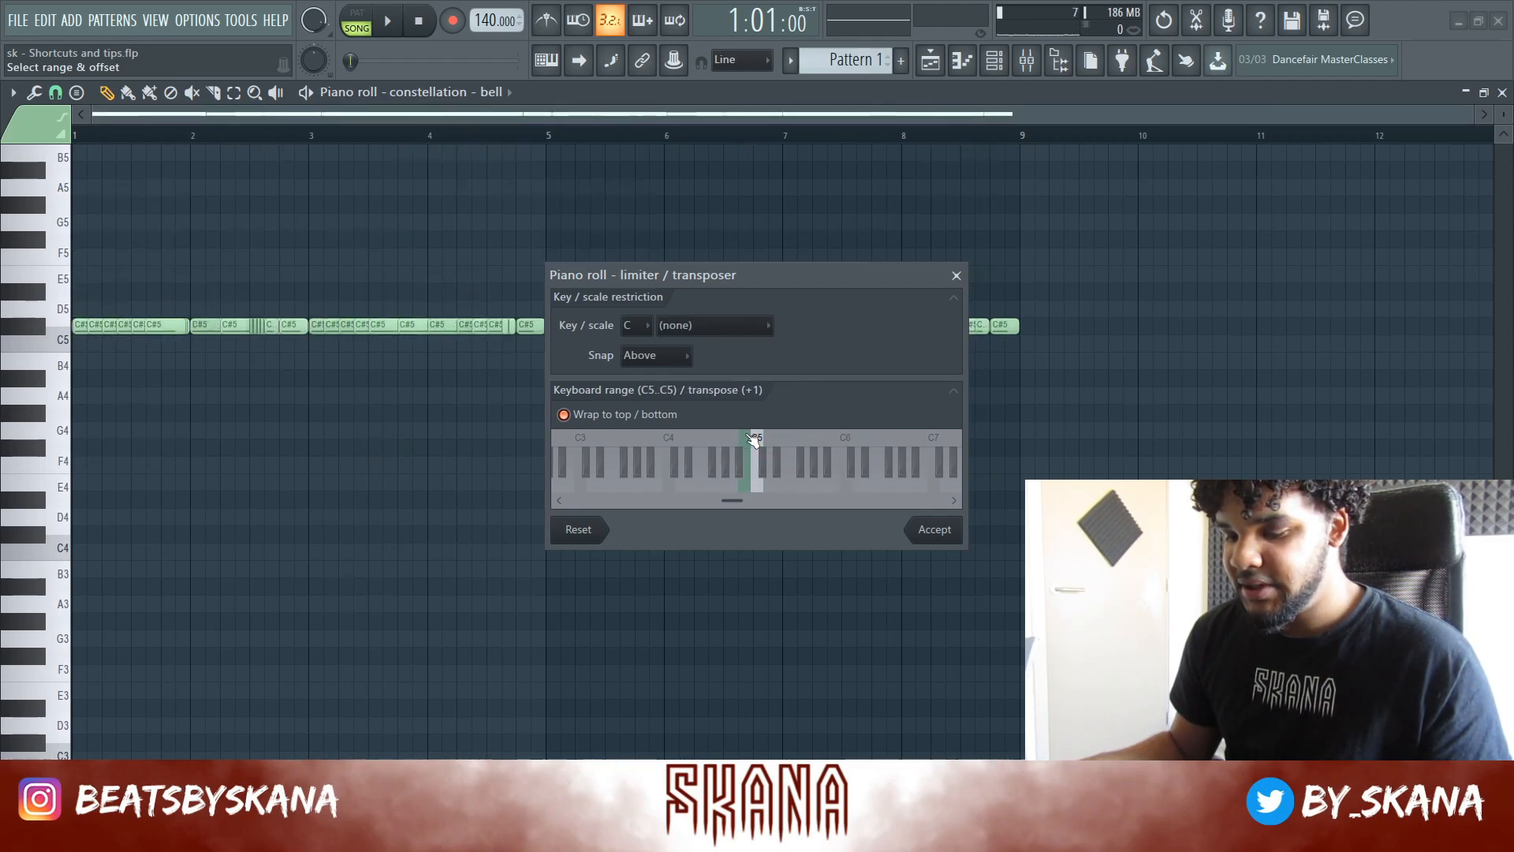
pyautogui.rightClick(766, 444)
pyautogui.rightClick(768, 444)
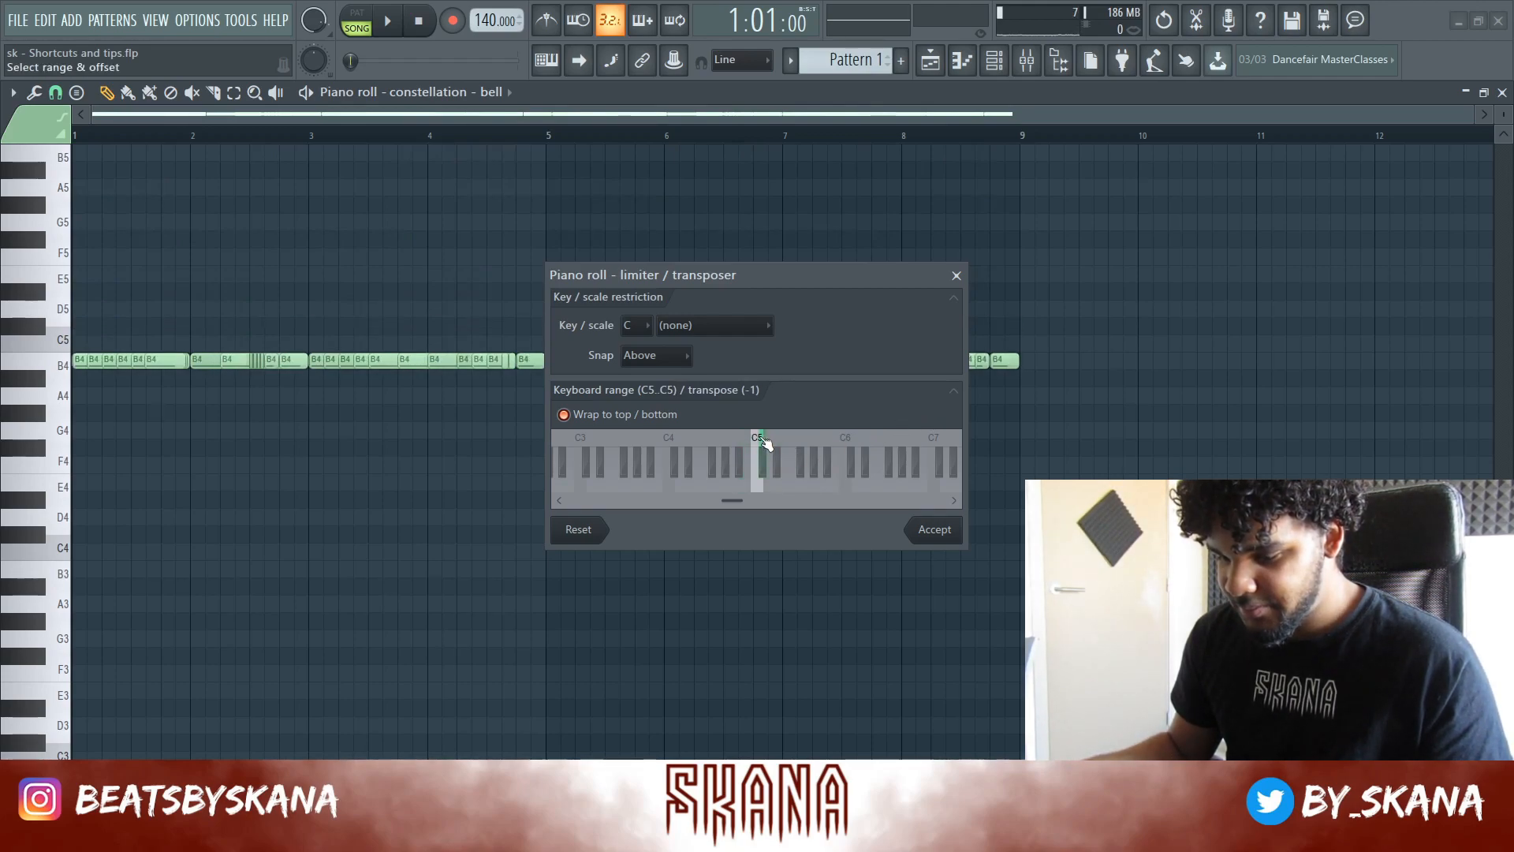
pyautogui.click(934, 528)
# Undo the limiting of the bell notes to C5
pyautogui.scroll(3, 1018, 359)
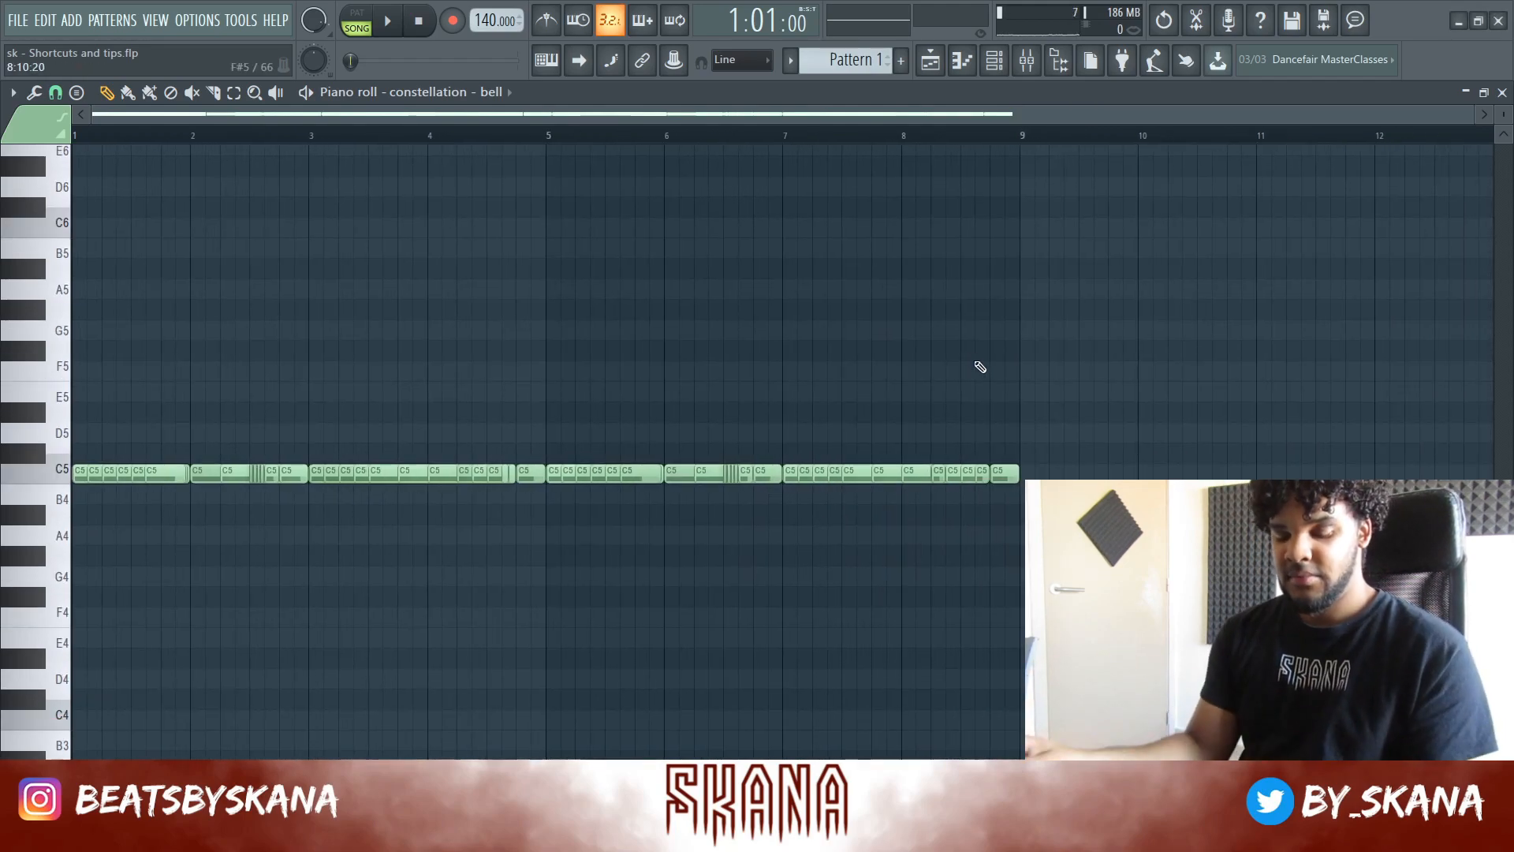
pyautogui.hotkey('ctrl', 'z')
pyautogui.scroll(-1, 721, 221)
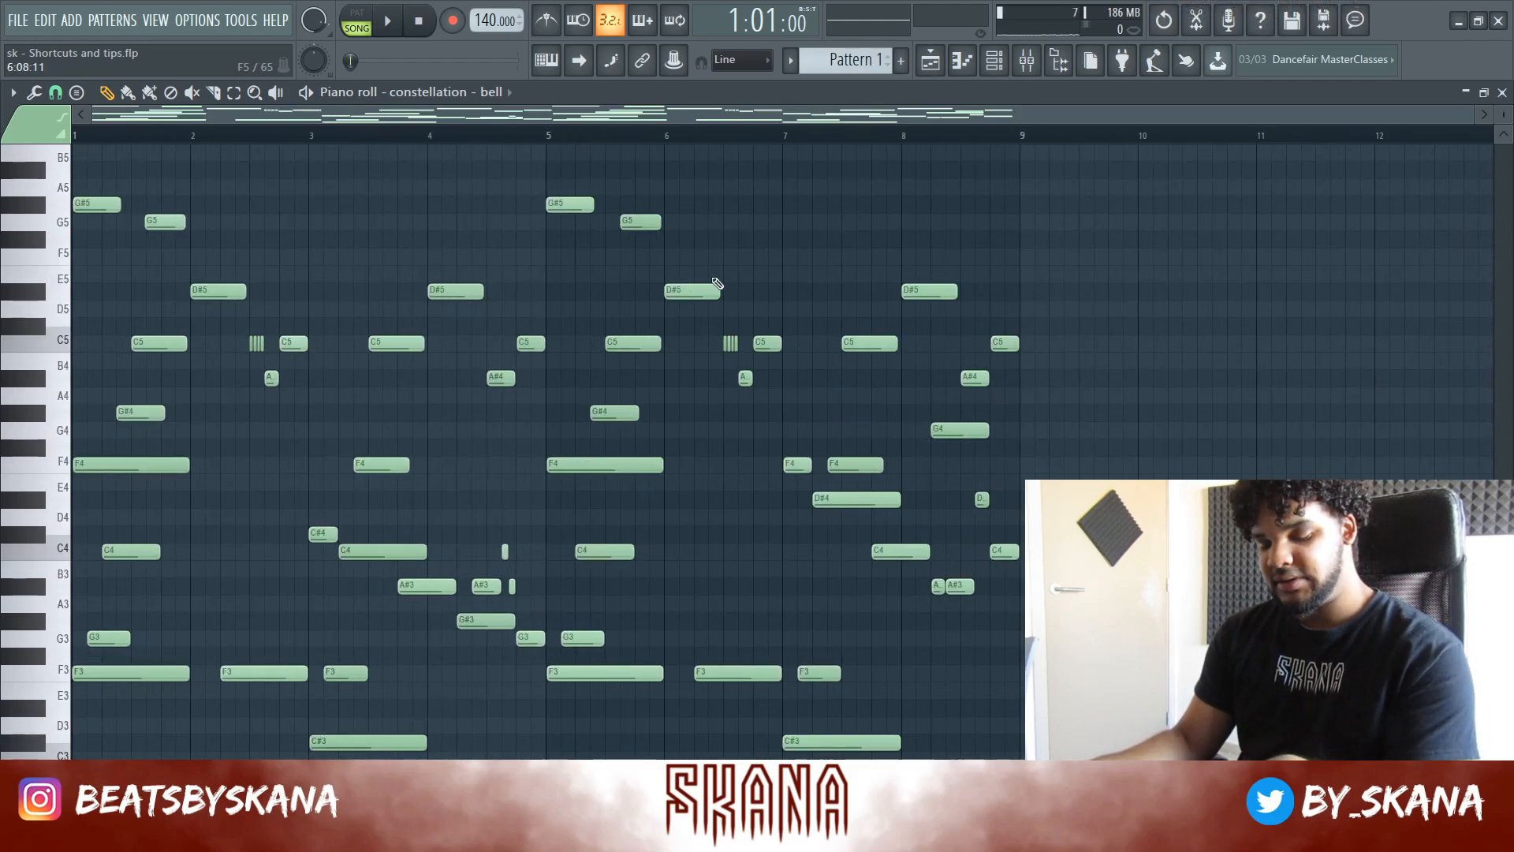
# Reopen the limiter/transposer and accept it with the keyboard range restricted to C5
pyautogui.hotkey('alt', 'k')
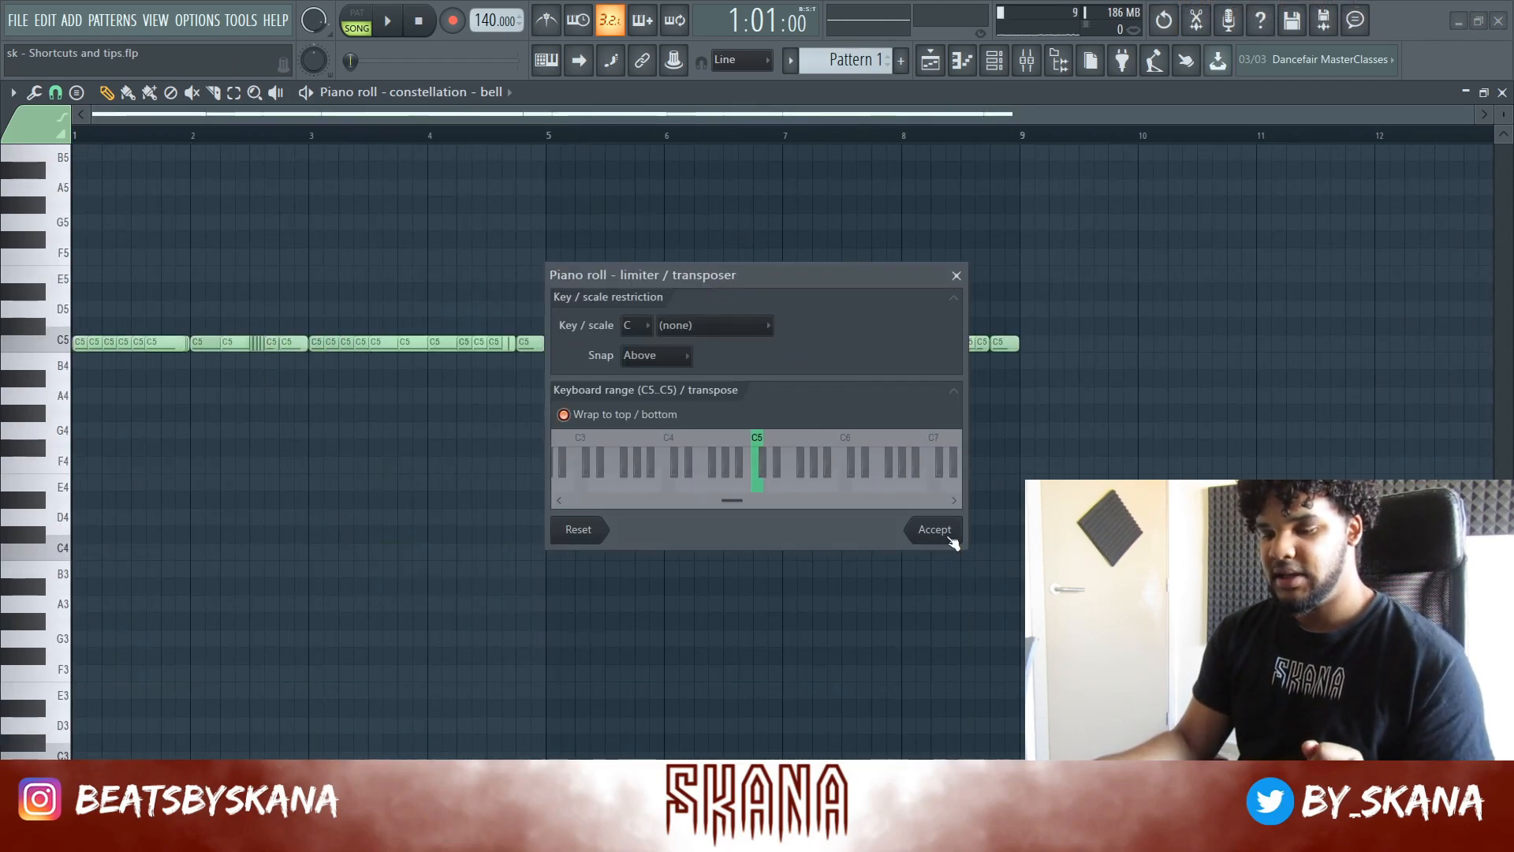
pyautogui.click(952, 542)
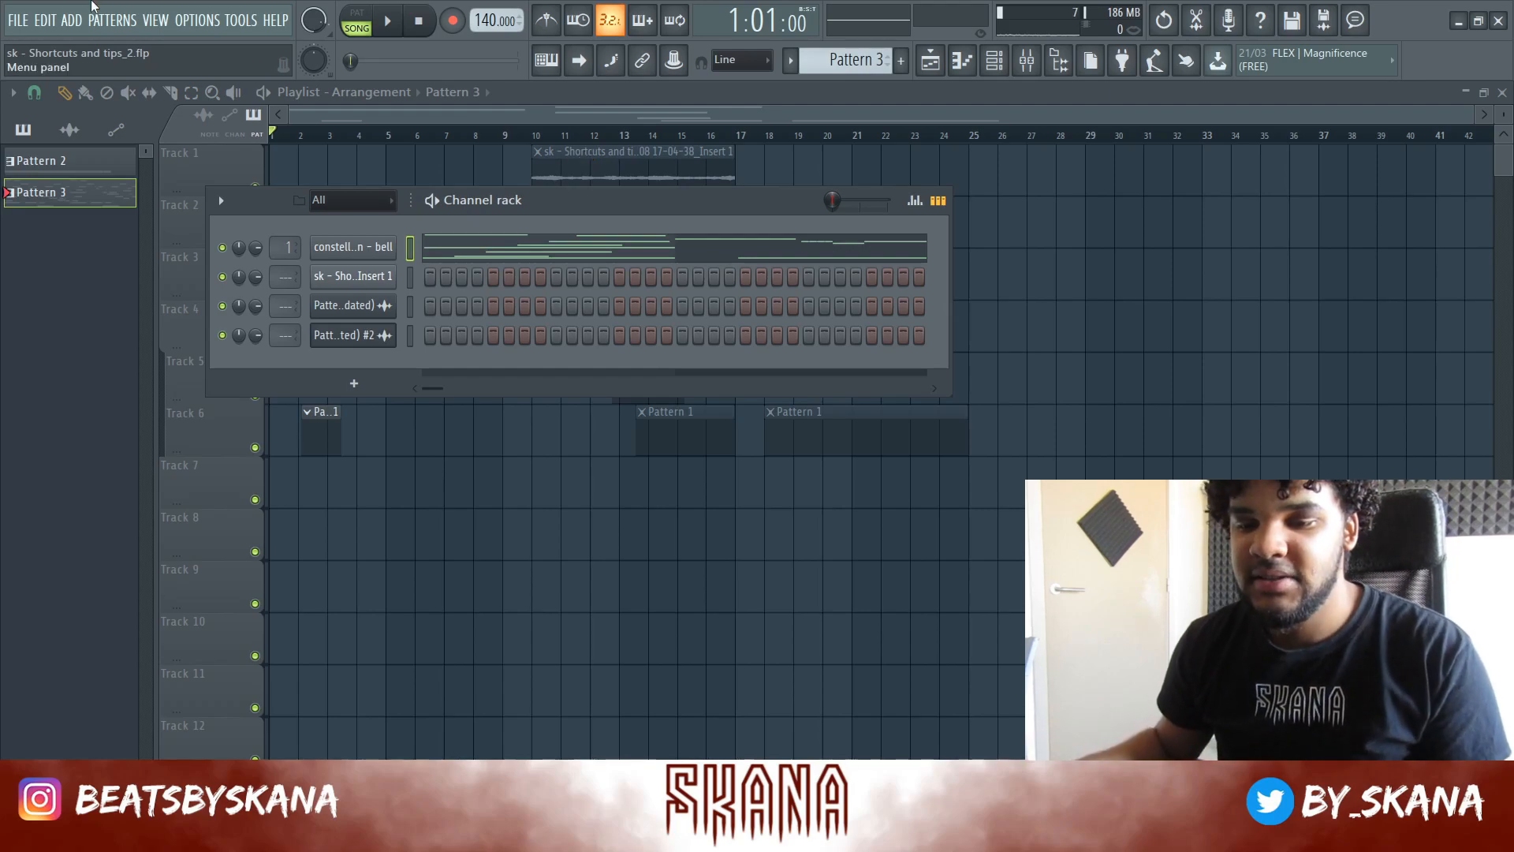
# Save the project sk - Shortcuts and tips_2.flp
pyautogui.click(10, 18)
pyautogui.click(9, 18)
pyautogui.click(10, 17)
pyautogui.click(57, 106)
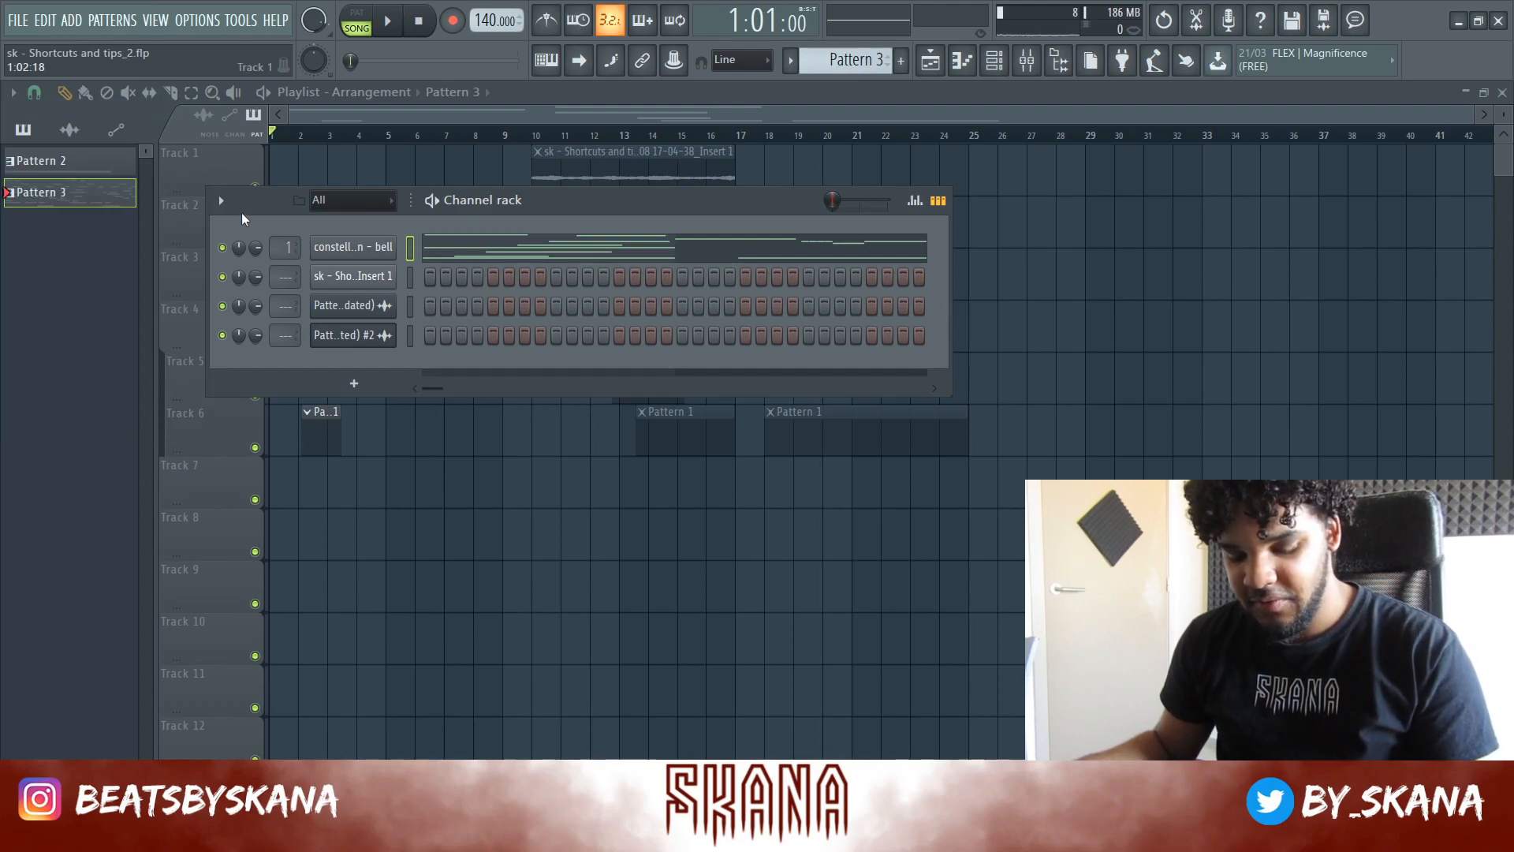
pyautogui.hotkey('ctrl', 's')
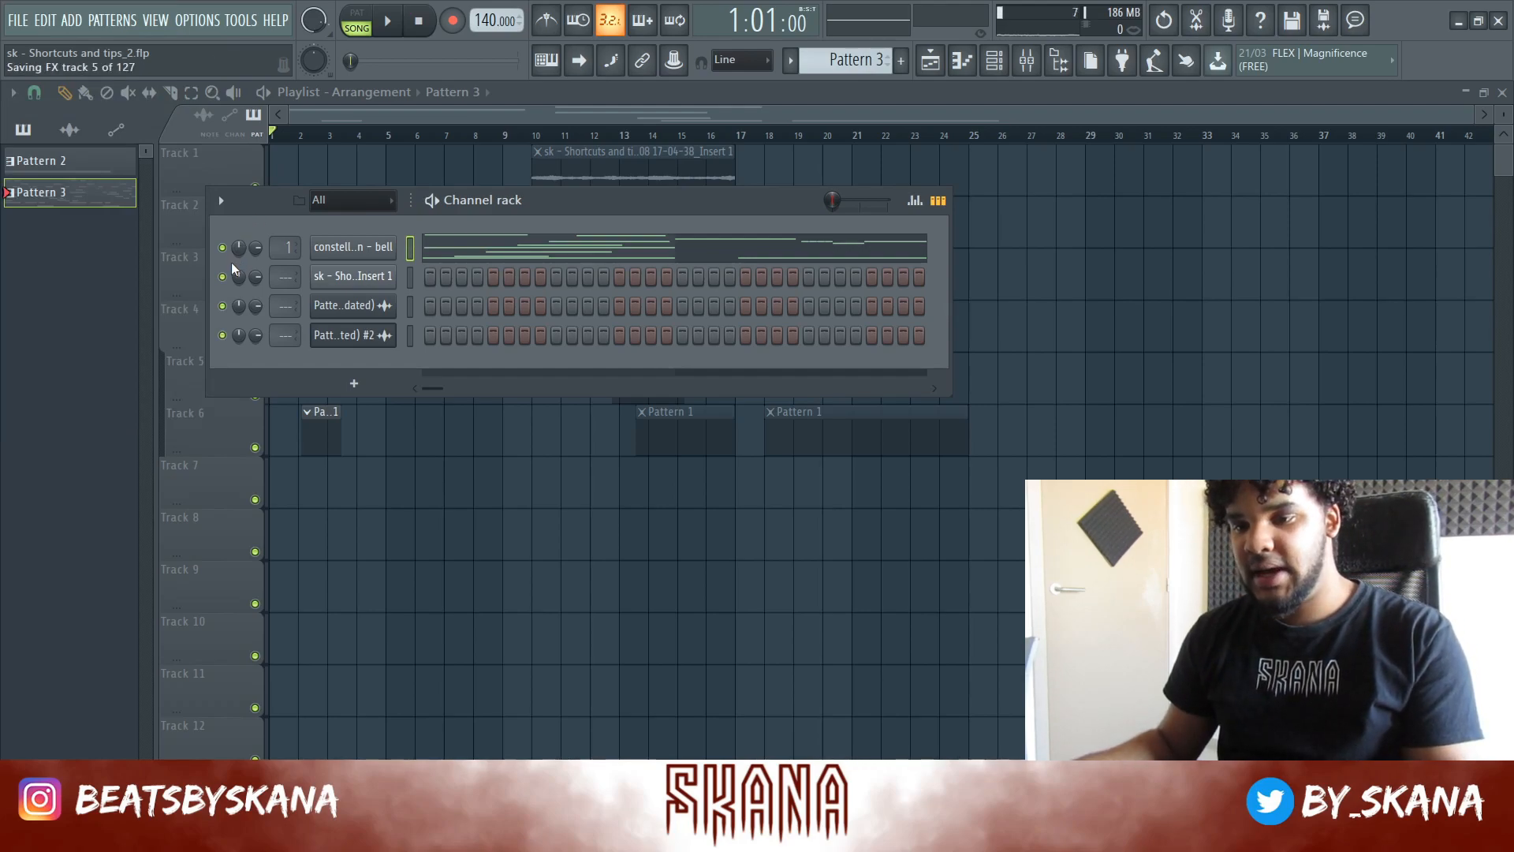
# Raise three bell notes in bars 1 and 2 of Pattern 3 to G#5, F5 and C#5, and close the piano roll
pyautogui.click(434, 254)
pyautogui.moveTo(204, 335); pyautogui.dragTo(205, 314)
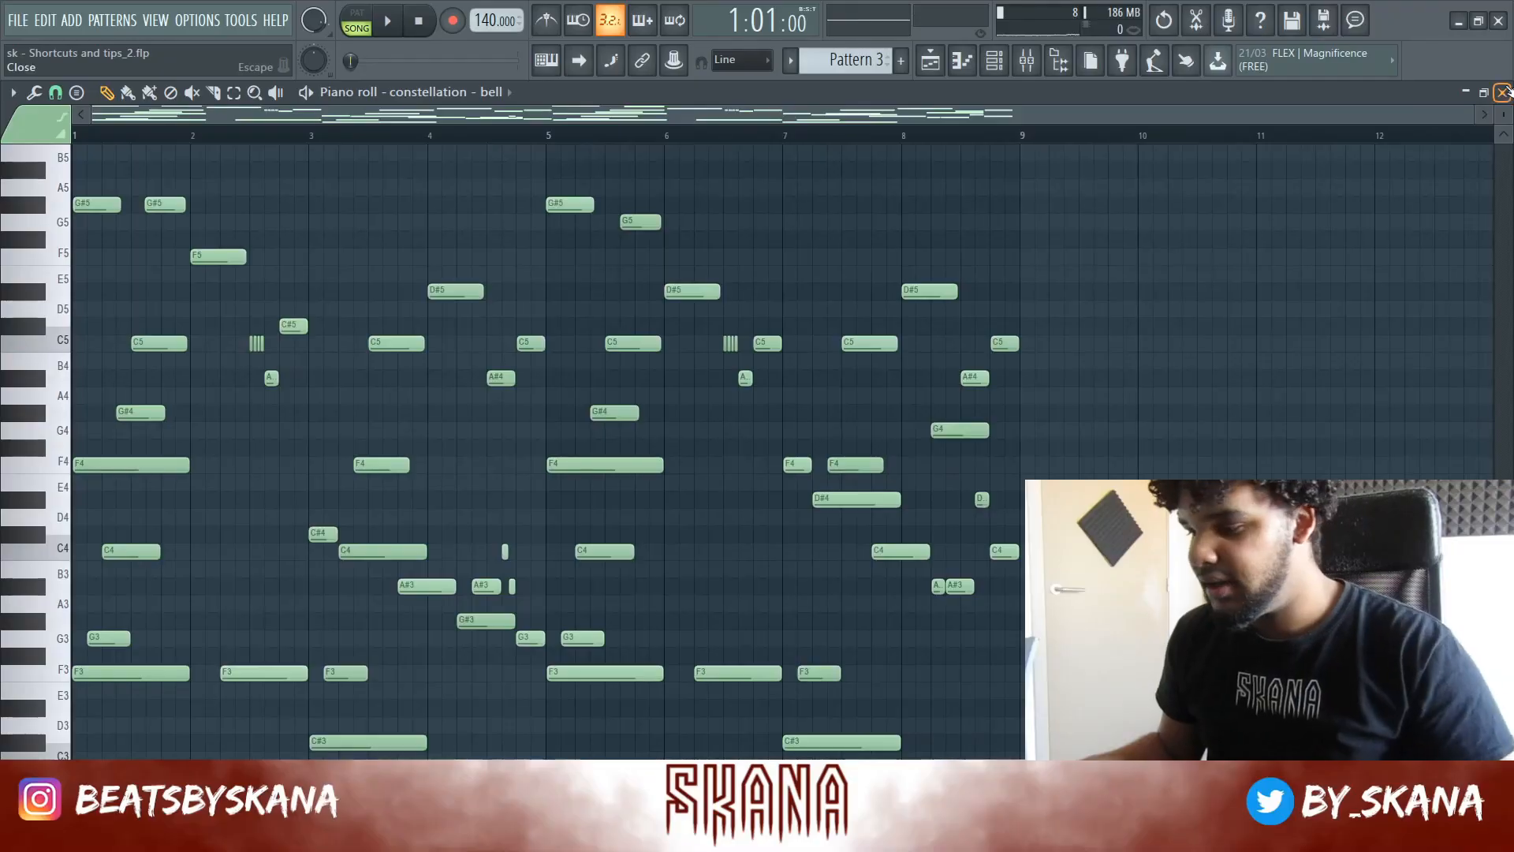
pyautogui.click(1502, 92)
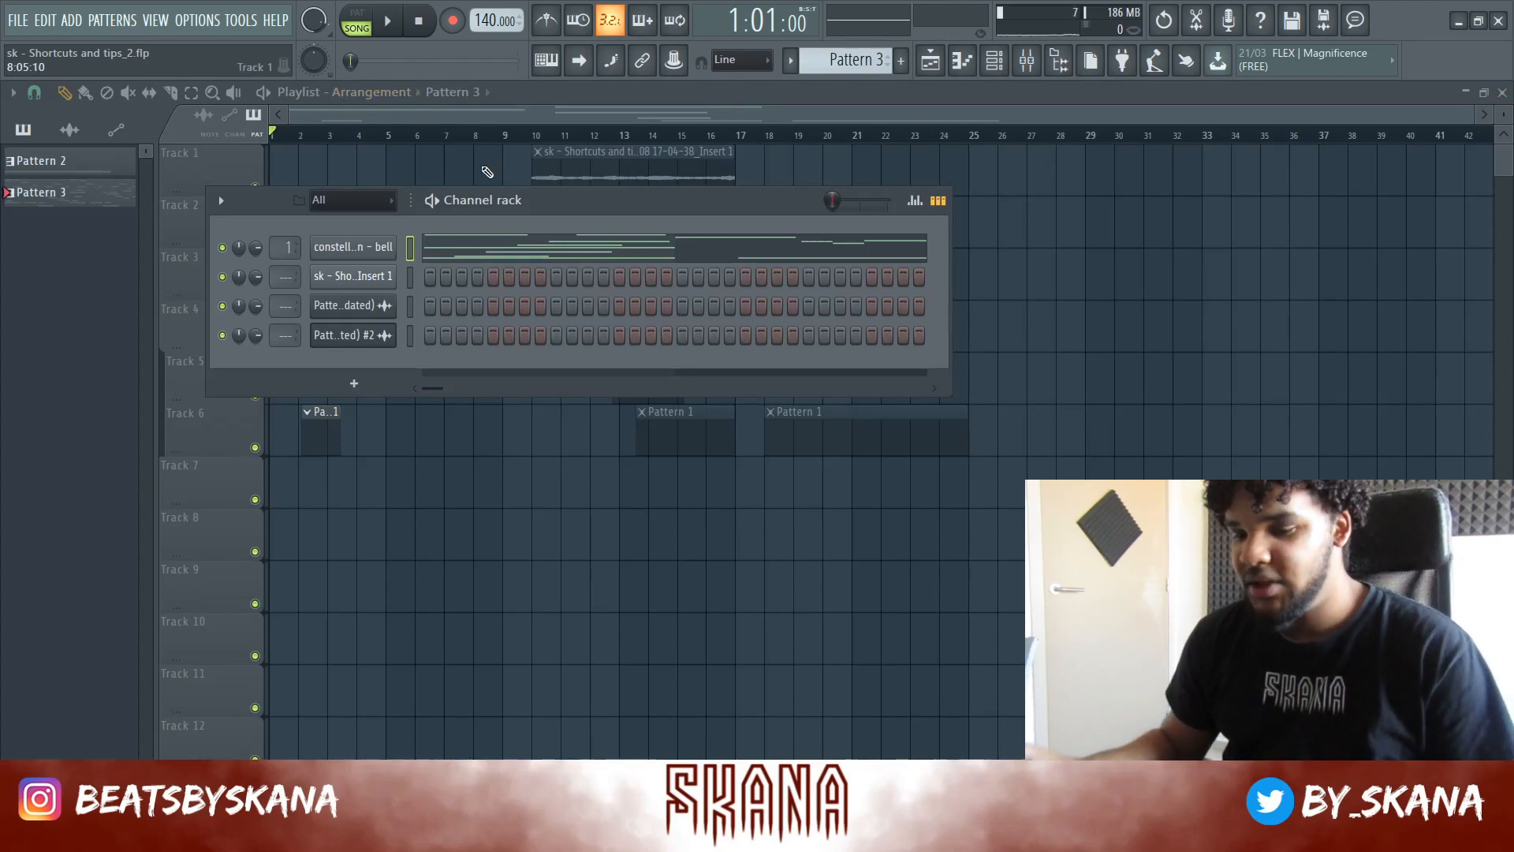